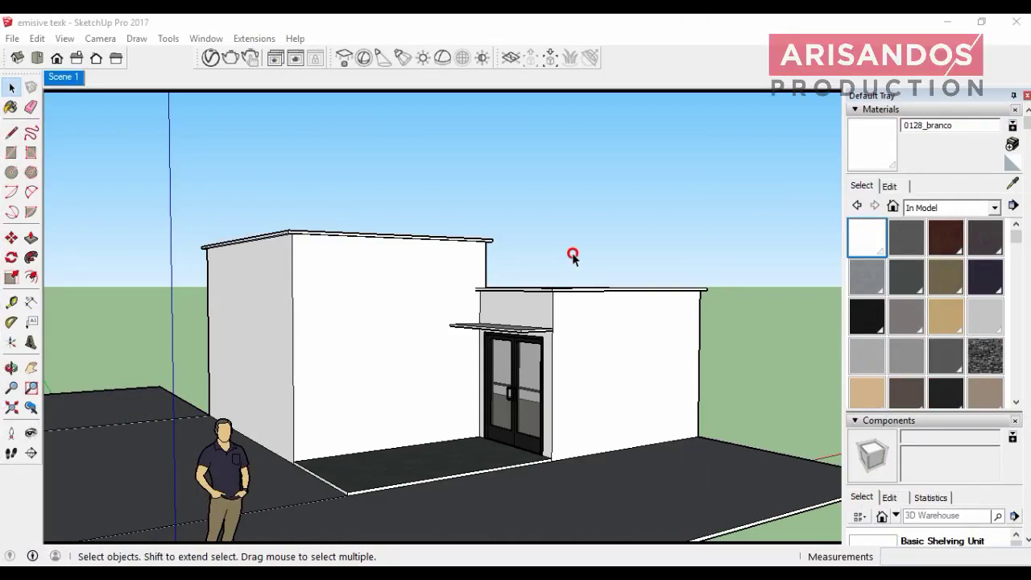
# - Zoom and orbit the view to see the shop building more from the front
pyautogui.scroll(-2, 474, 339)
pyautogui.scroll(3, 461, 379)
pyautogui.scroll(2, 460, 379)
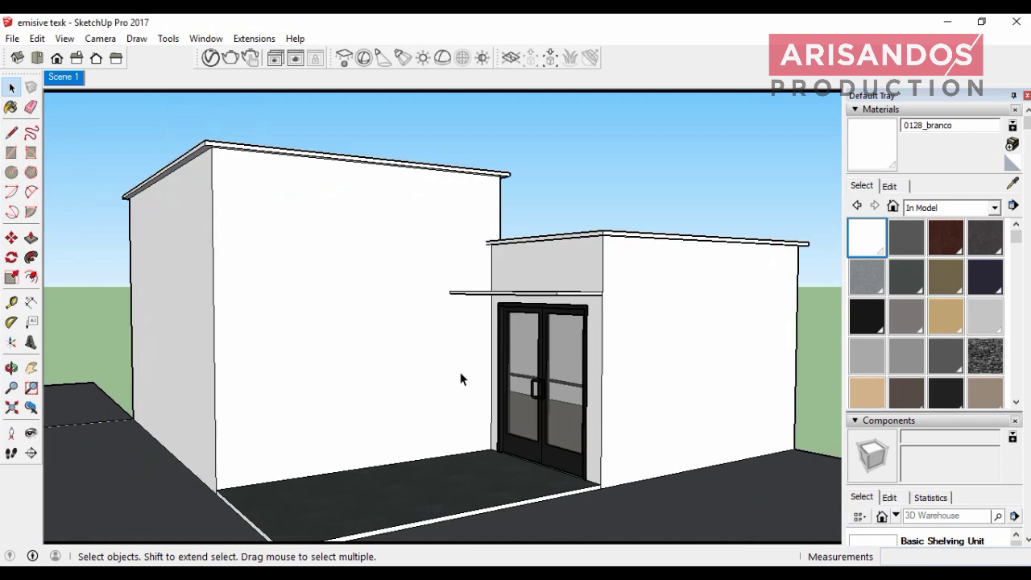
pyautogui.scroll(-2, 459, 390)
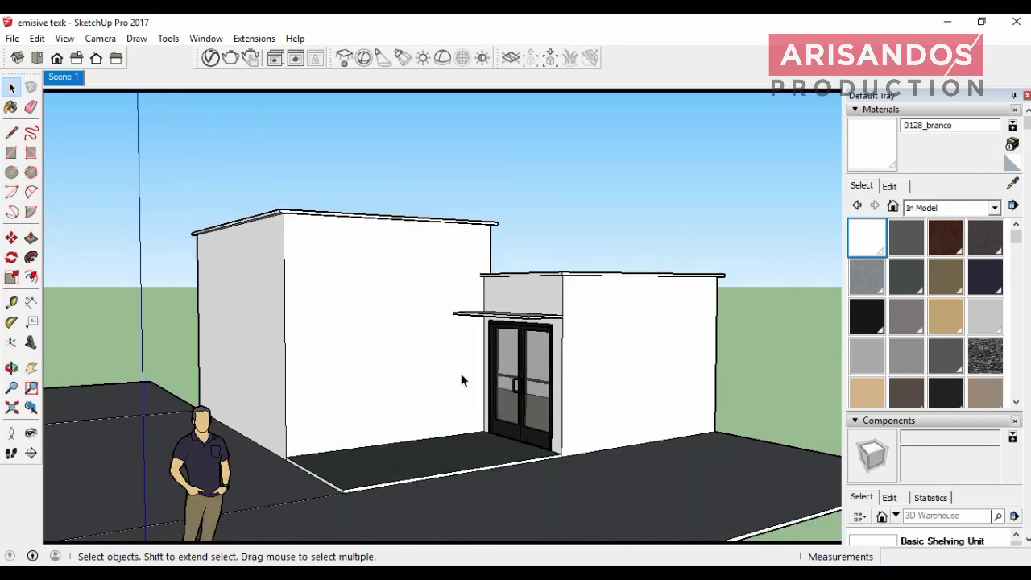
pyautogui.click(12, 368)
pyautogui.moveTo(483, 395); pyautogui.dragTo(363, 400)
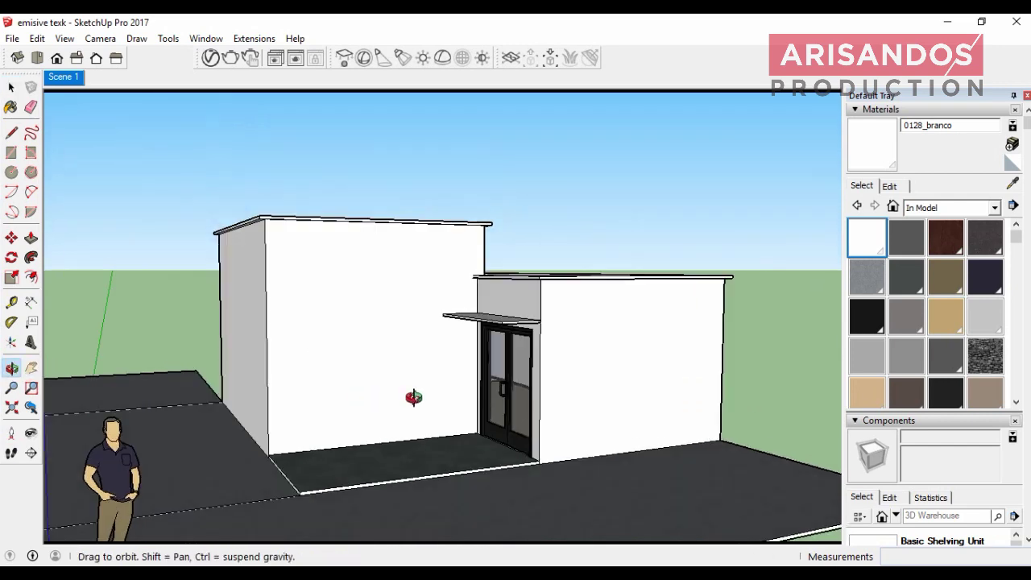
pyautogui.scroll(3, 363, 401)
pyautogui.scroll(-1, 395, 334)
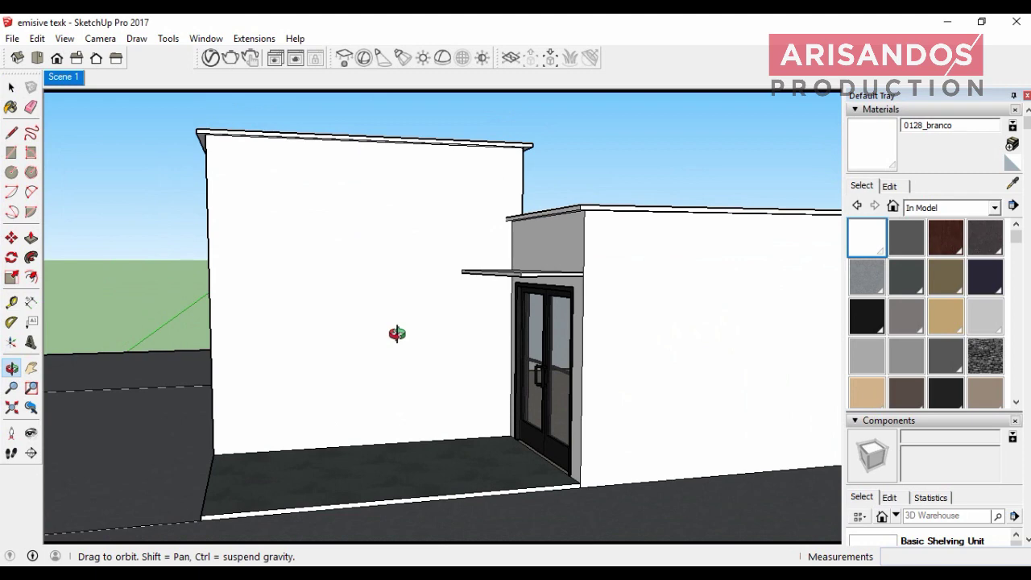
pyautogui.scroll(-2, 396, 333)
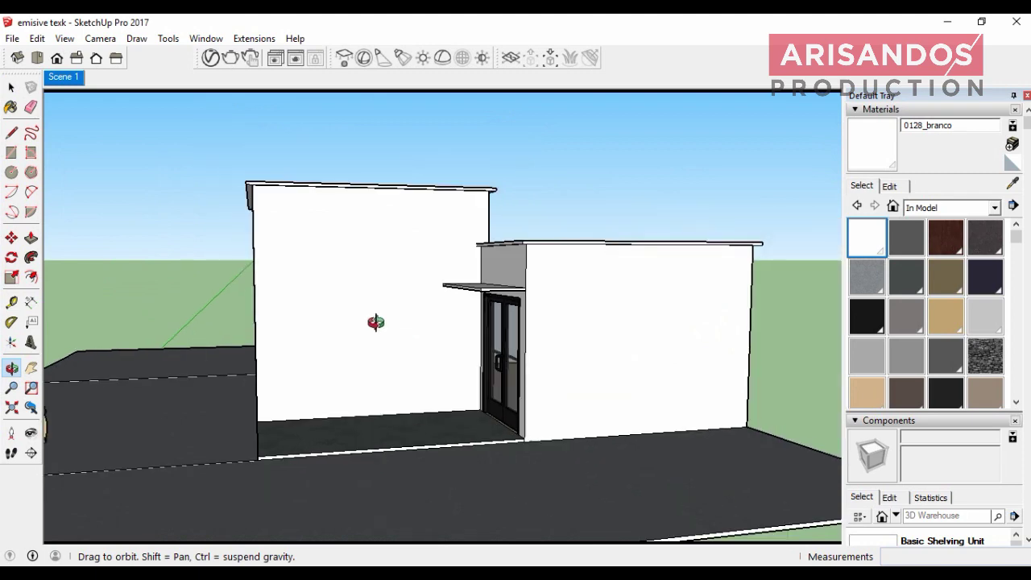
pyautogui.scroll(-1, 370, 322)
pyautogui.scroll(1, 553, 330)
pyautogui.scroll(2, 431, 317)
pyautogui.scroll(-1, 430, 317)
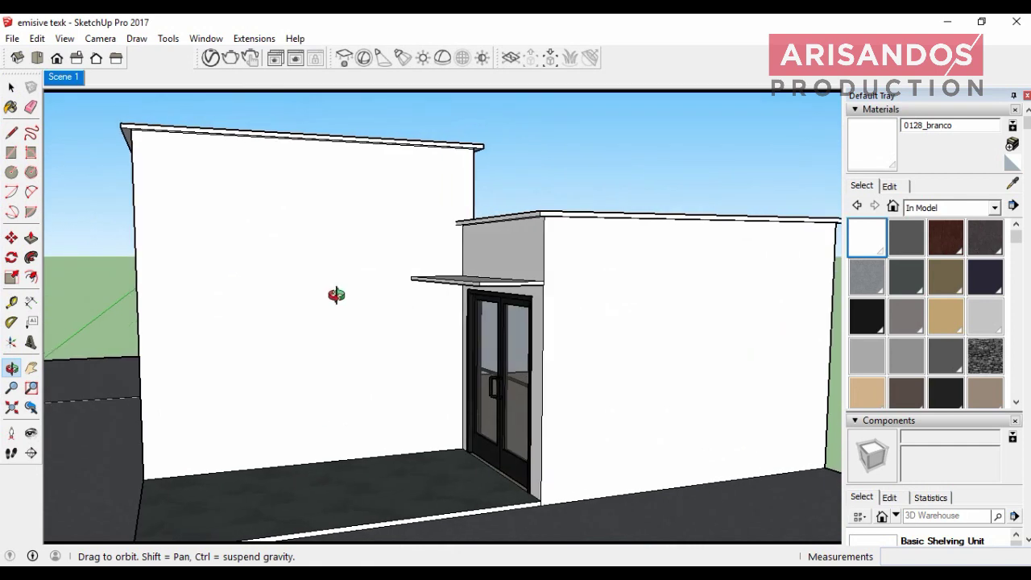
pyautogui.scroll(-1, 310, 279)
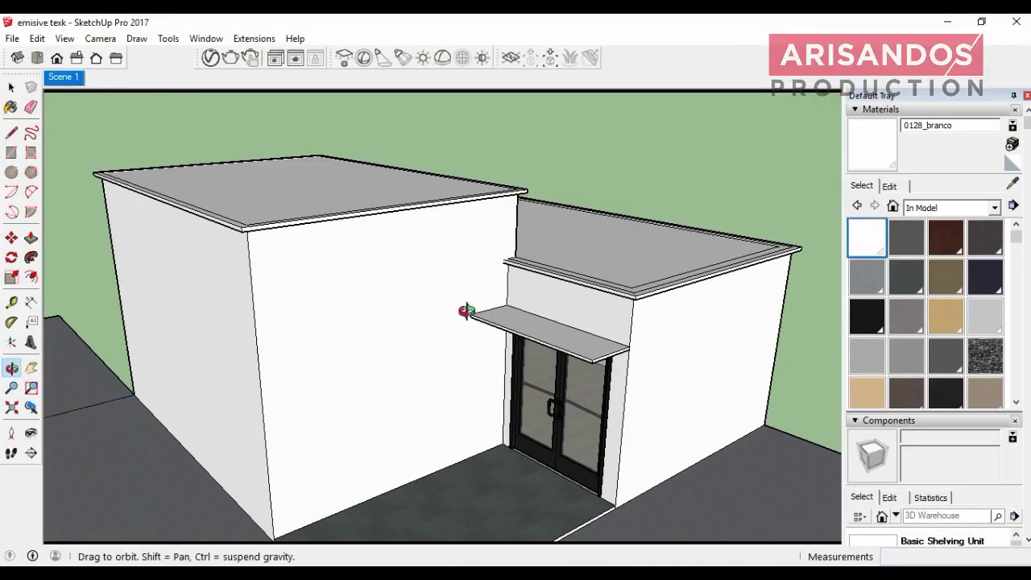
# - Orbit further to frame the entrance doors and more of the left wall
pyautogui.moveTo(462, 308)
pyautogui.mouseDown()
pyautogui.moveTo(341, 276)
pyautogui.moveTo(441, 256)
pyautogui.moveTo(468, 237)
pyautogui.moveTo(484, 311)
pyautogui.moveTo(403, 330)
pyautogui.moveTo(479, 329)
pyautogui.moveTo(383, 350)
pyautogui.moveTo(299, 286)
pyautogui.moveTo(452, 235)
pyautogui.mouseUp()
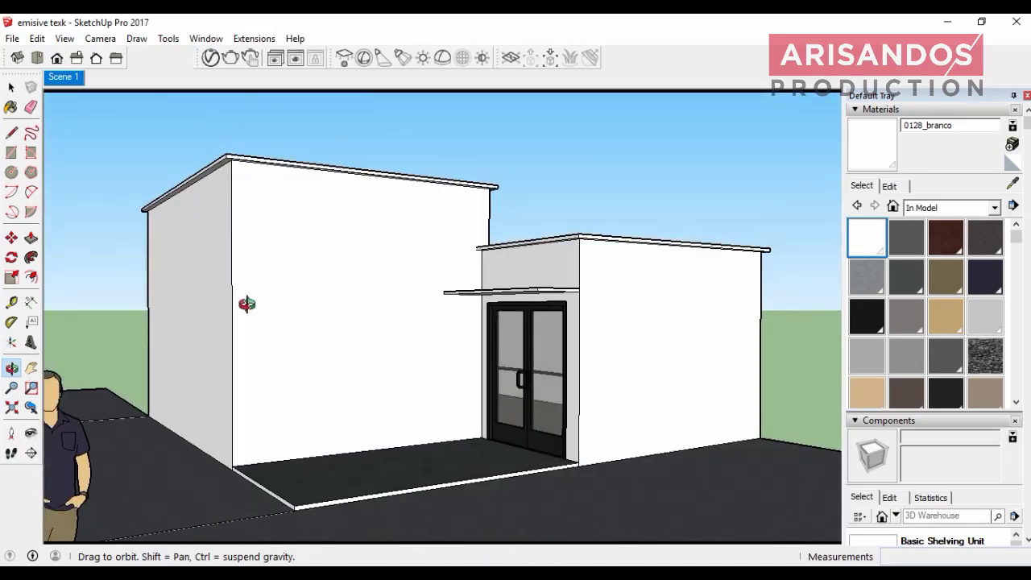
pyautogui.scroll(2, 244, 301)
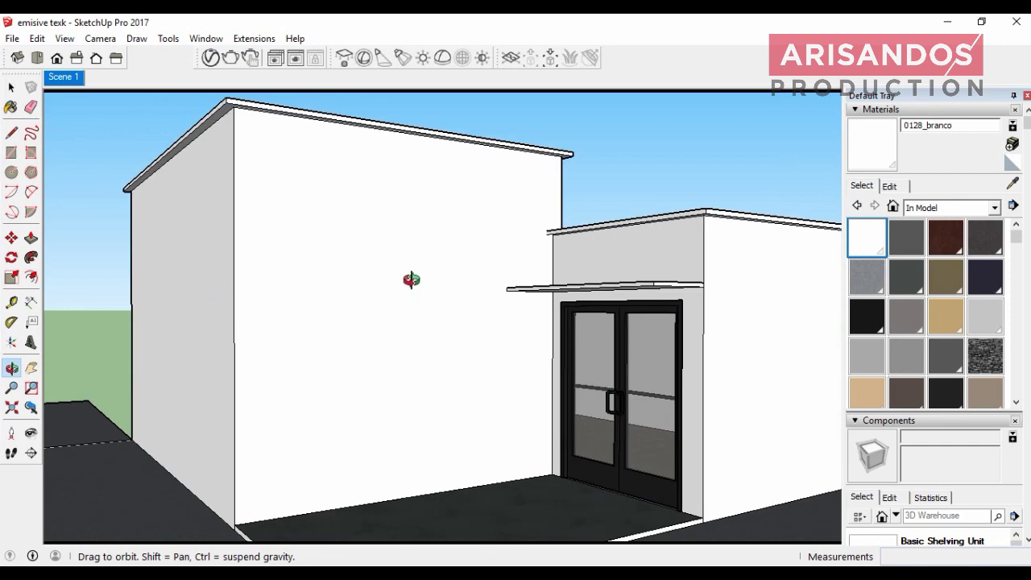
pyautogui.moveTo(434, 281); pyautogui.dragTo(334, 281)
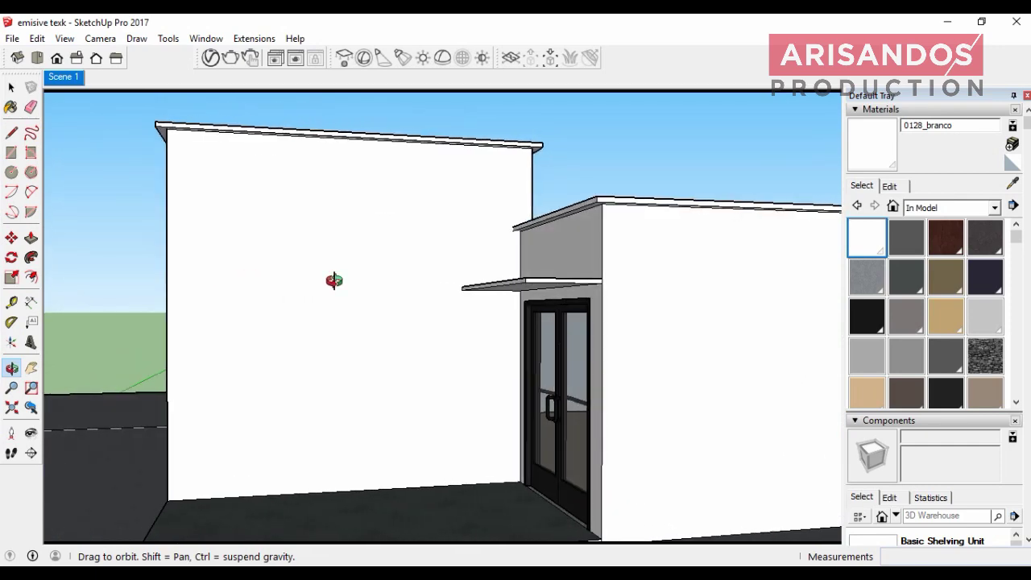
pyautogui.moveTo(373, 309)
pyautogui.mouseDown()
pyautogui.moveTo(481, 311)
pyautogui.moveTo(364, 309)
pyautogui.moveTo(420, 324)
pyautogui.mouseUp()
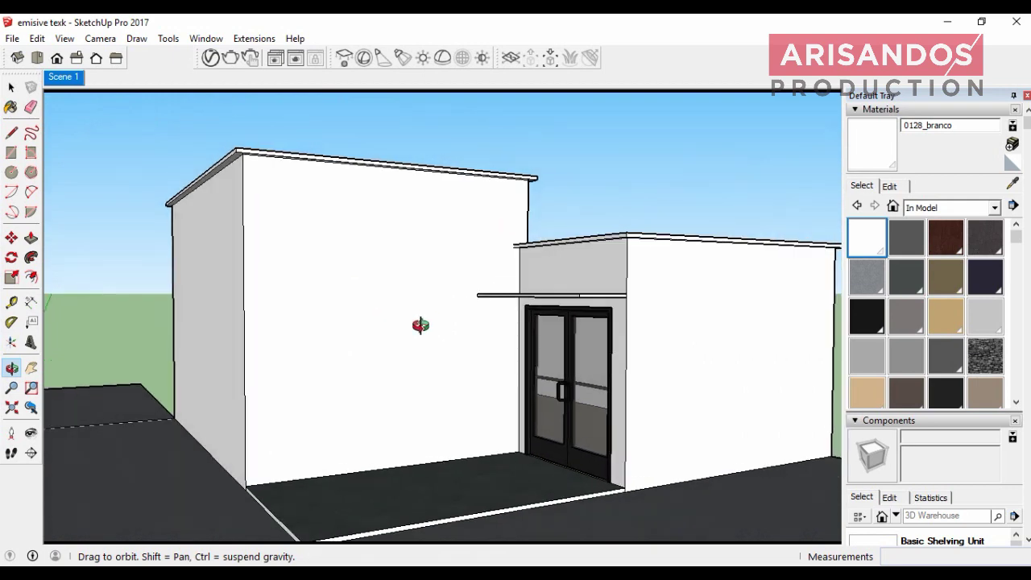
pyautogui.moveTo(539, 327)
pyautogui.mouseDown()
pyautogui.moveTo(661, 339)
pyautogui.moveTo(569, 315)
pyautogui.moveTo(437, 333)
pyautogui.moveTo(510, 327)
pyautogui.moveTo(389, 298)
pyautogui.mouseUp()
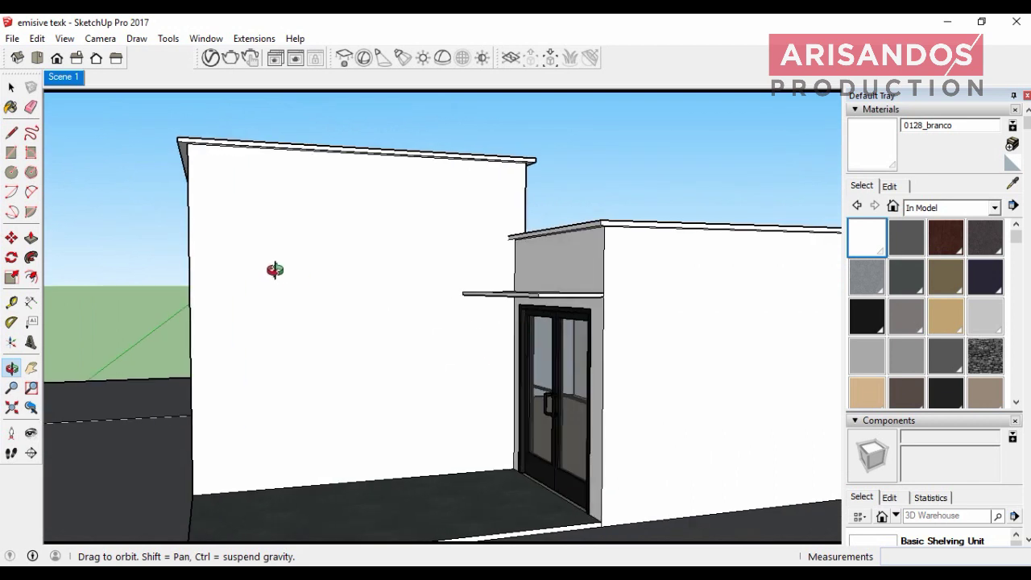
# - Open V-Ray render settings and set output to 640 × 360 with Safe Frame turned off
pyautogui.click(210, 57)
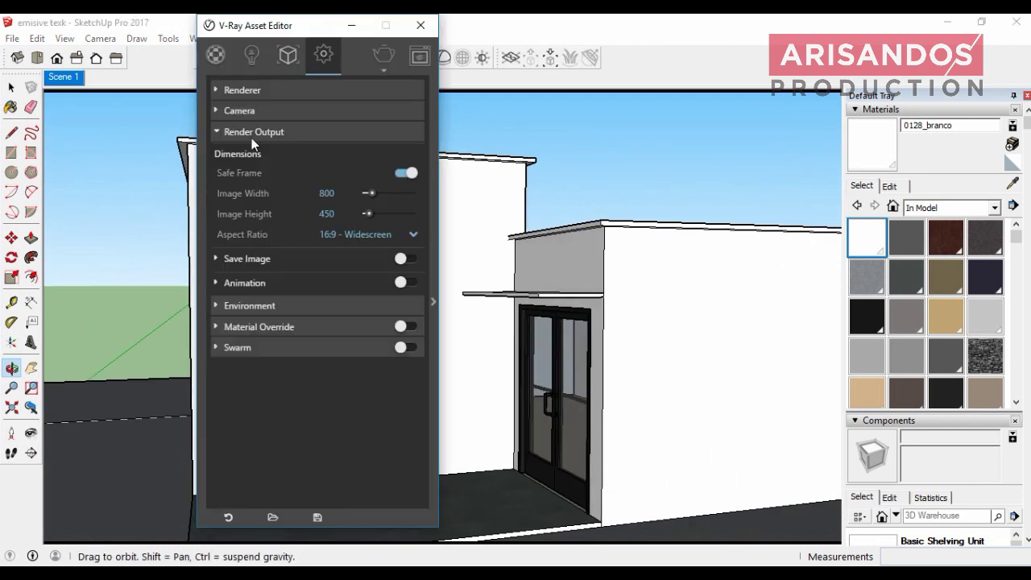
pyautogui.moveTo(266, 28); pyautogui.dragTo(305, 46)
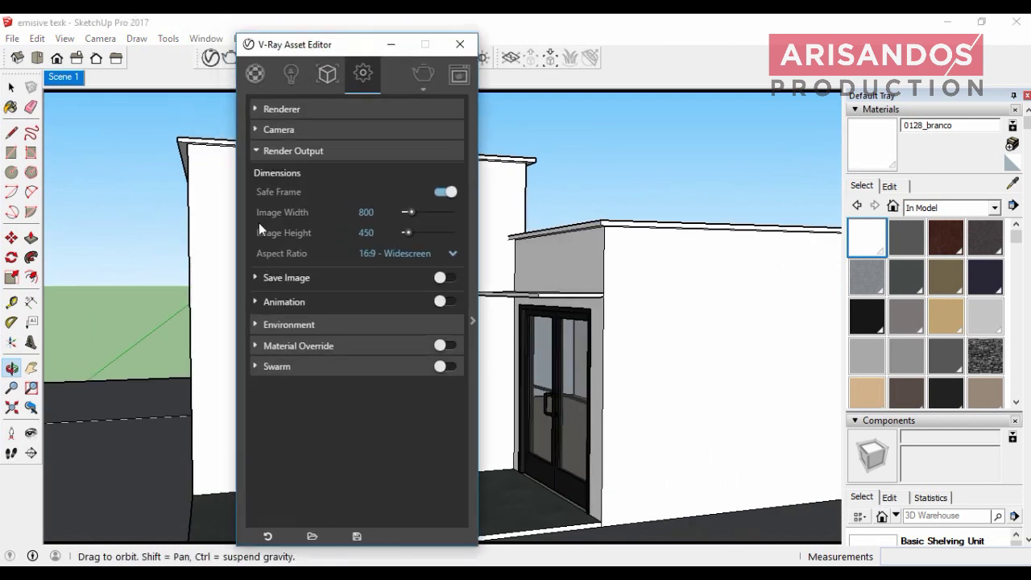
pyautogui.click(444, 194)
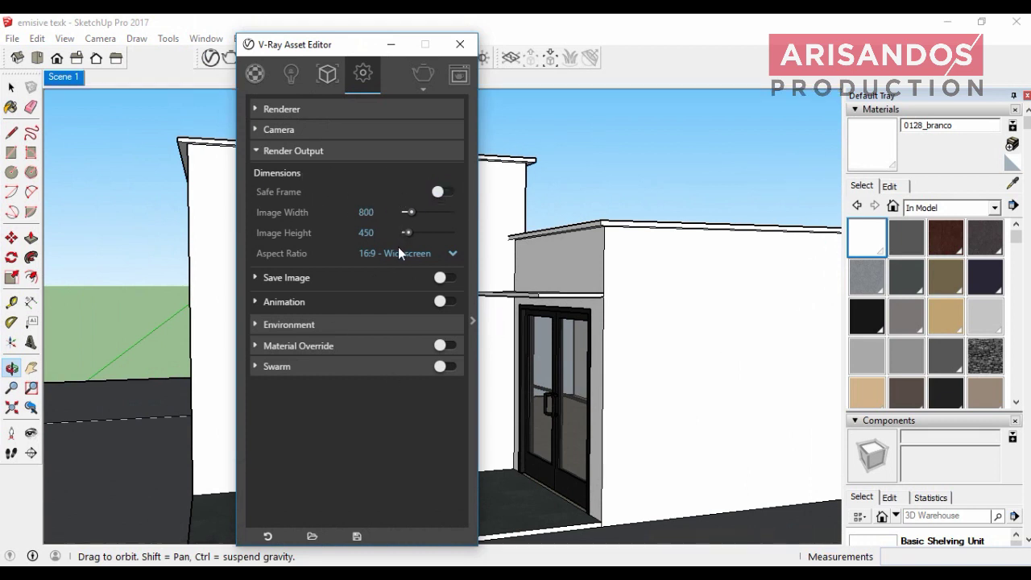
pyautogui.click(443, 256)
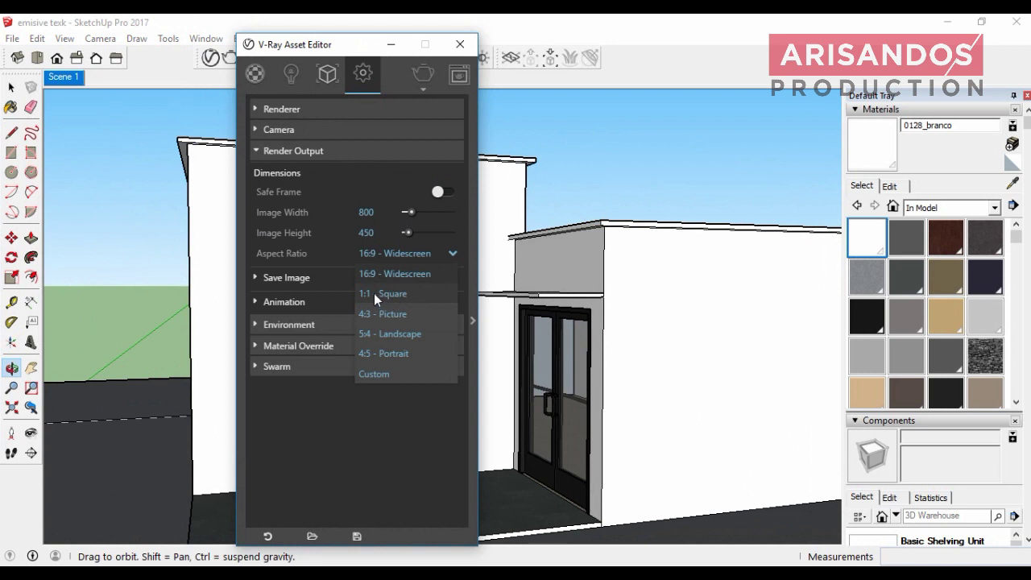
pyautogui.click(381, 274)
pyautogui.click(380, 212)
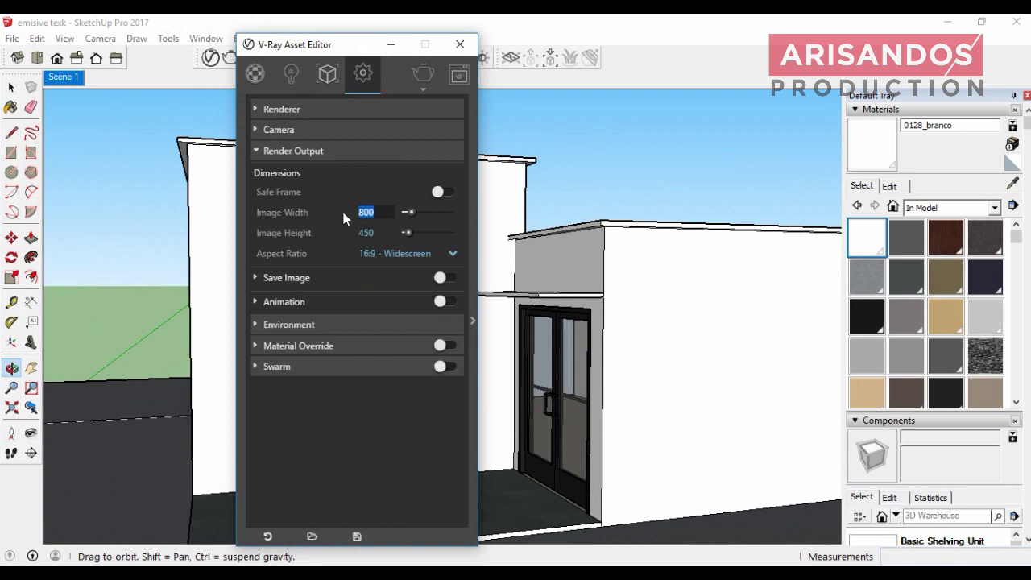
pyautogui.write('640')
pyautogui.press('Return')
pyautogui.click(257, 152)
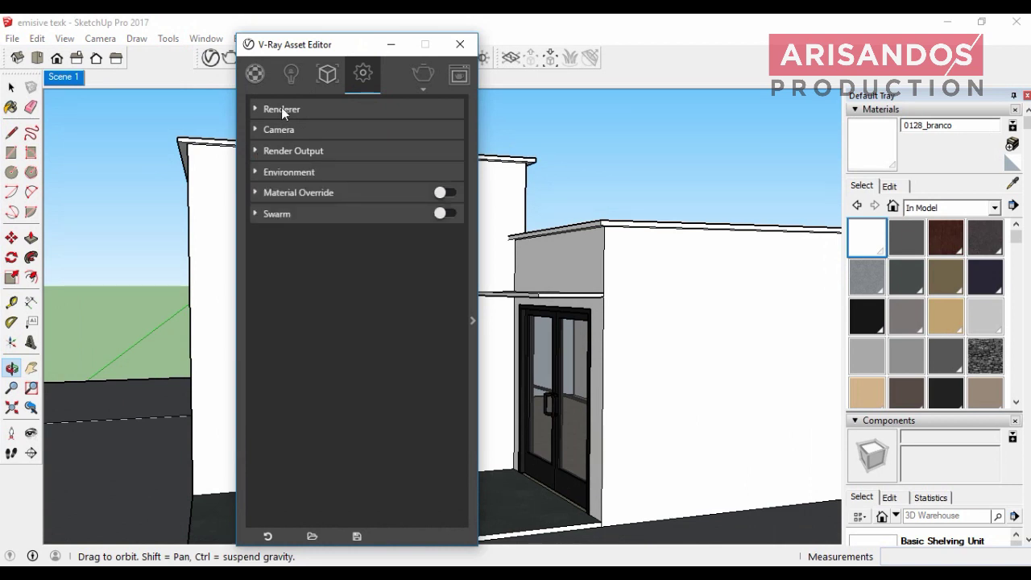
# - From the V-Ray material library, drag Bricks A01 1m into the scene's material list
pyautogui.click(259, 79)
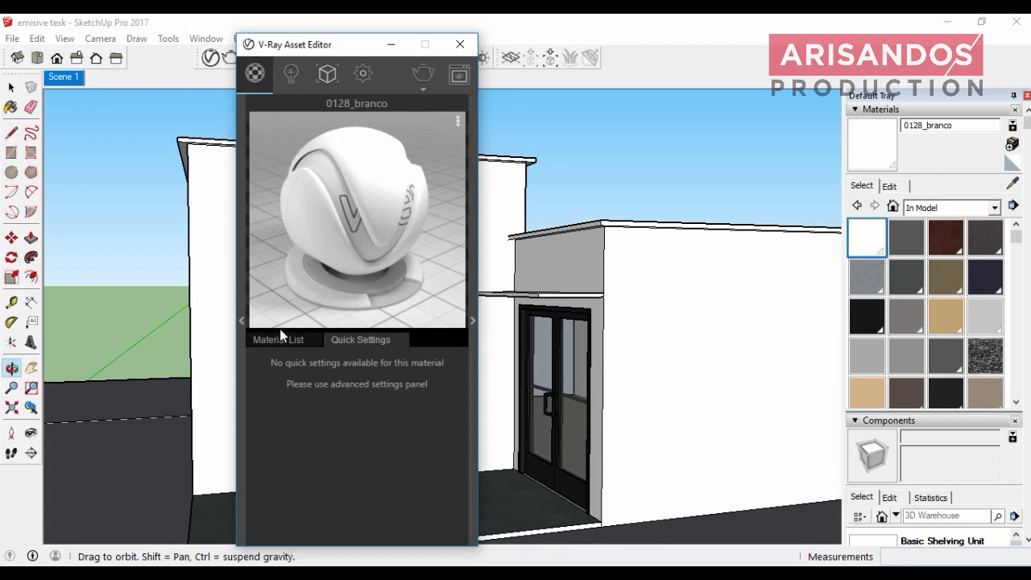
pyautogui.click(261, 337)
pyautogui.click(240, 321)
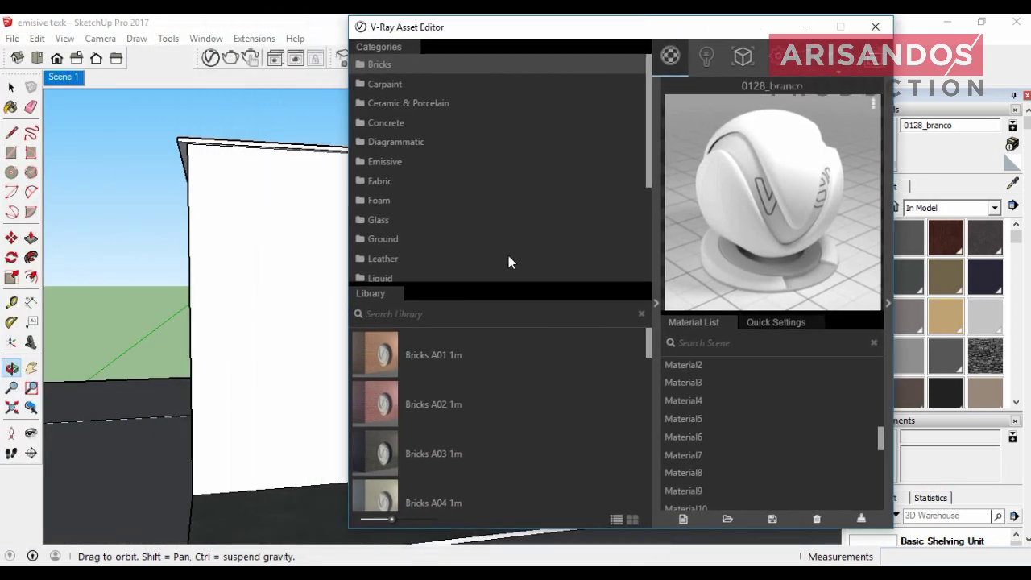
pyautogui.scroll(-3, 427, 182)
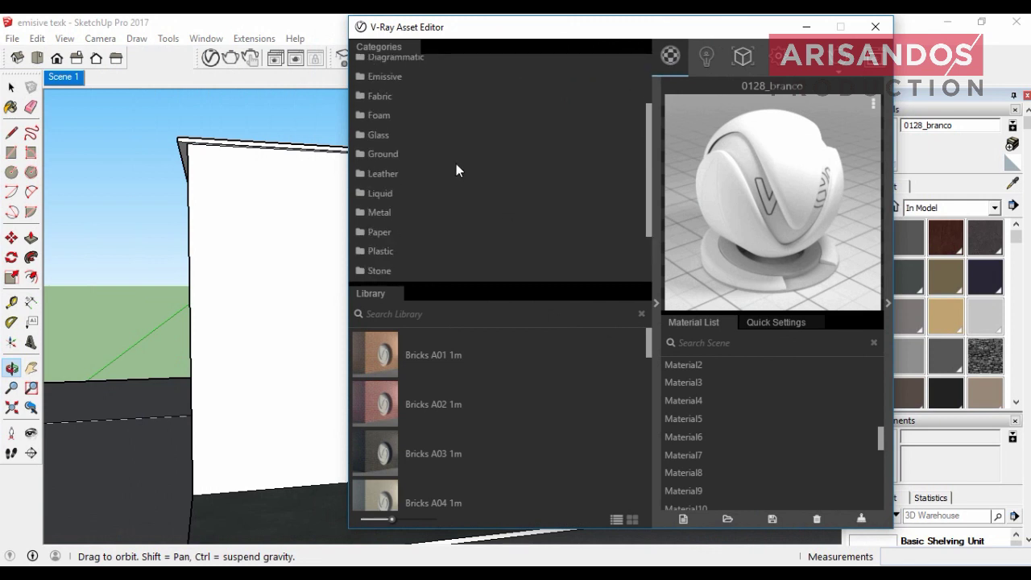
pyautogui.scroll(3, 452, 161)
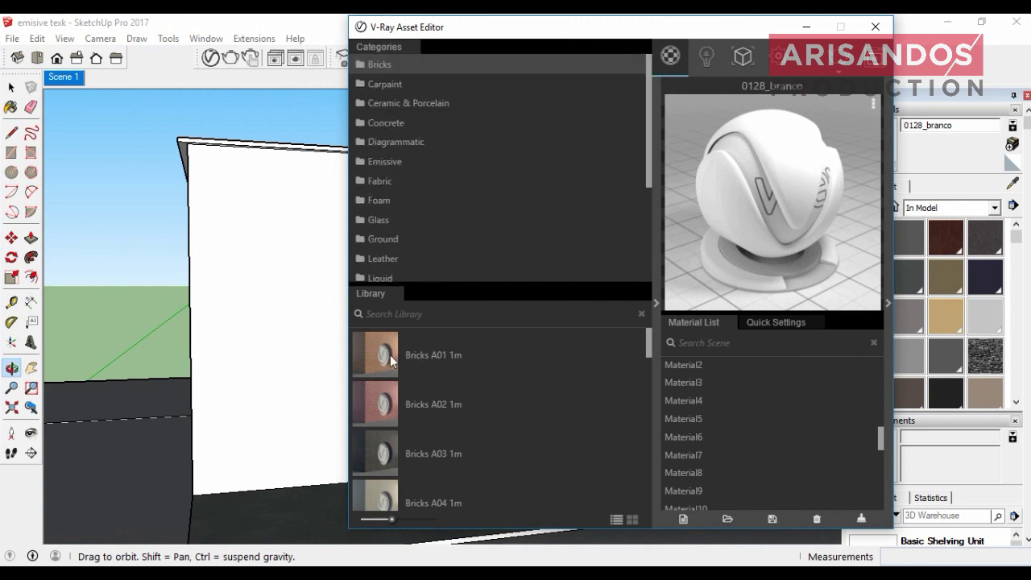
pyautogui.moveTo(390, 355); pyautogui.dragTo(745, 380)
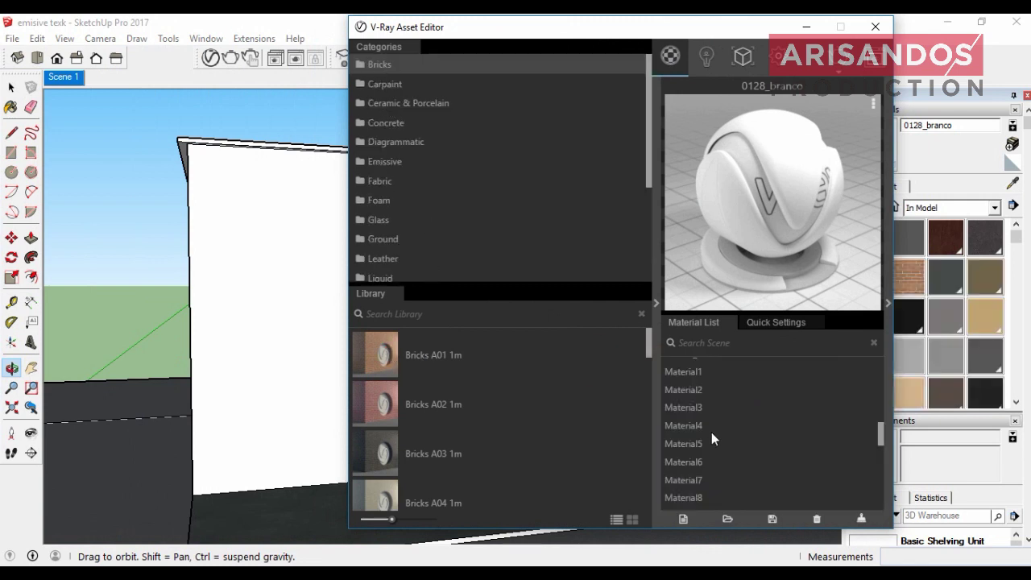
pyautogui.scroll(8, 701, 386)
pyautogui.scroll(1, 715, 384)
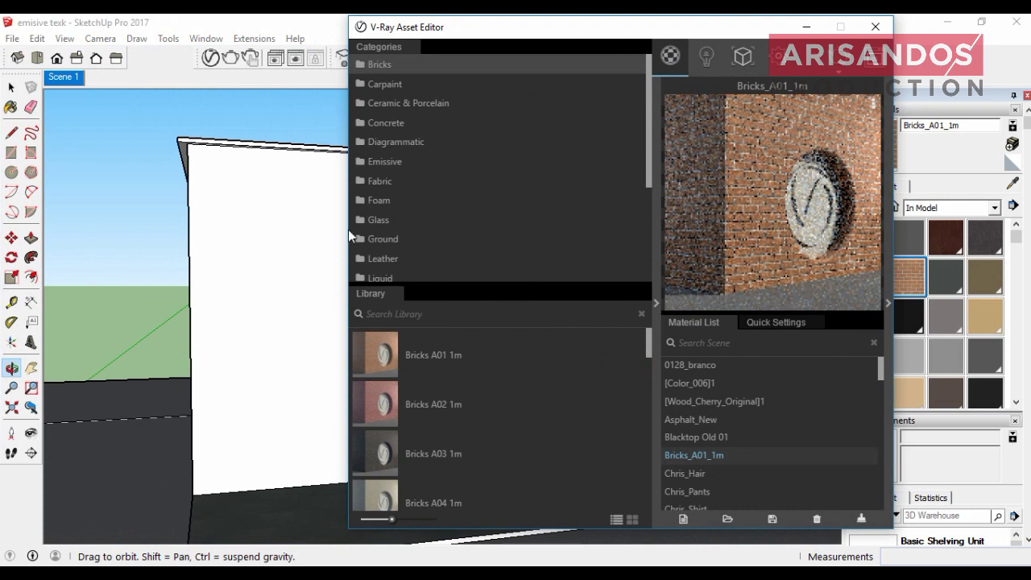
# - Paint the left white wall with Bricks_A01_1m using the Paint Bucket
pyautogui.click(11, 107)
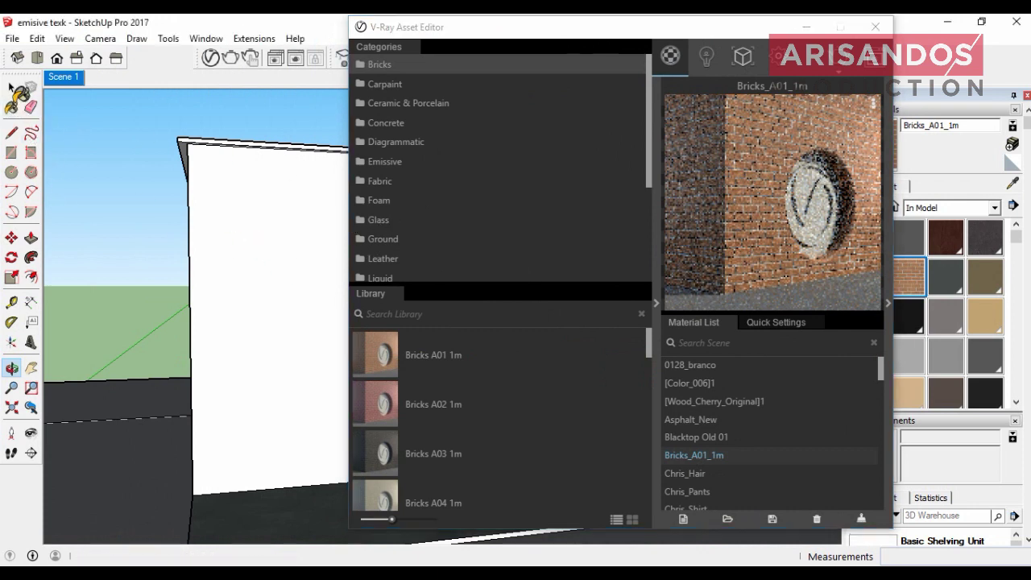
pyautogui.click(267, 223)
pyautogui.scroll(3, 242, 258)
pyautogui.scroll(2, 240, 248)
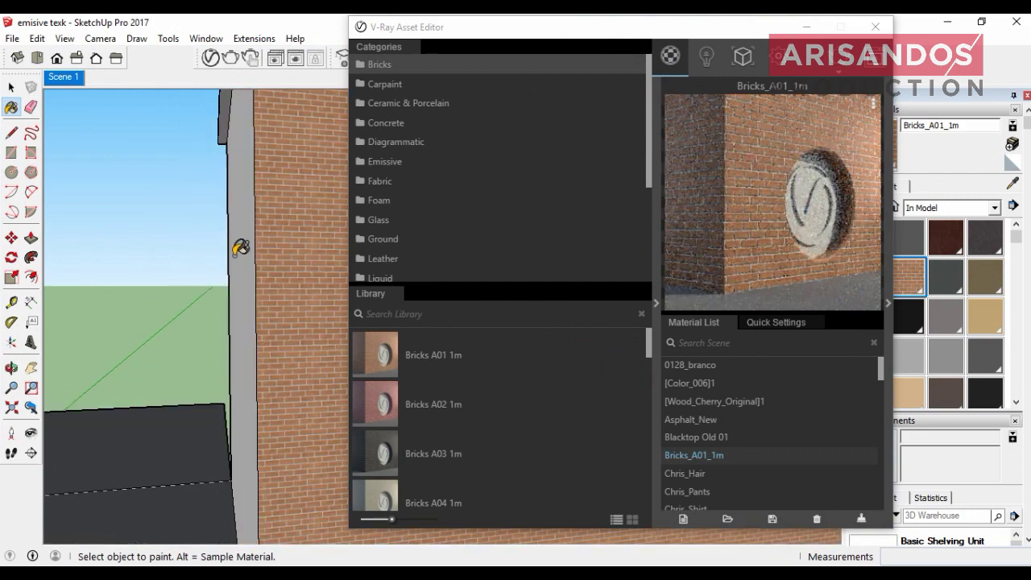
pyautogui.scroll(-2, 240, 249)
pyautogui.scroll(-3, 206, 254)
# - Close the V-Ray material editor and paint the right white wall with brick
pyautogui.click(875, 26)
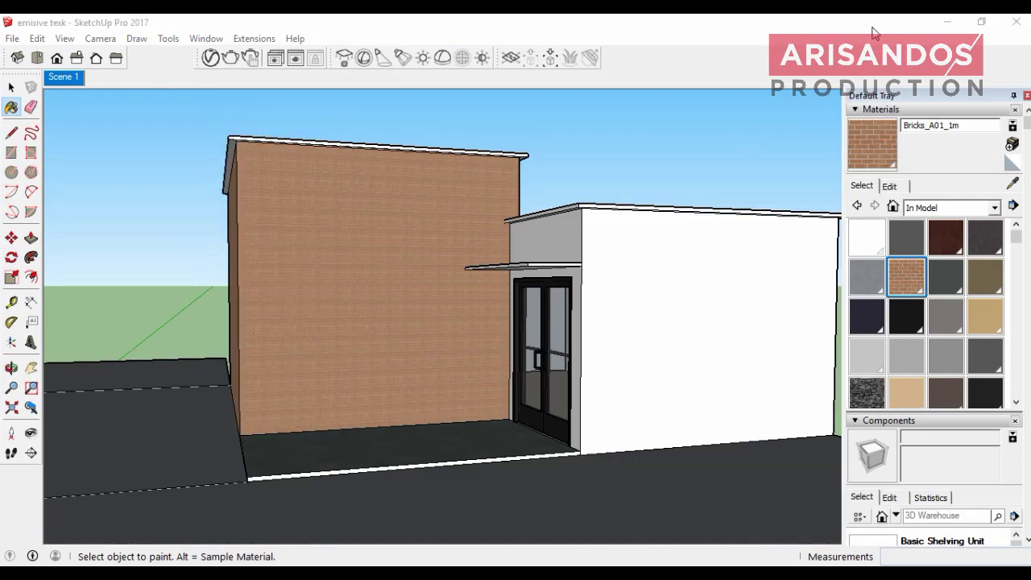
pyautogui.scroll(-1, 472, 288)
pyautogui.scroll(3, 553, 242)
pyautogui.click(624, 251)
pyautogui.scroll(-2, 340, 234)
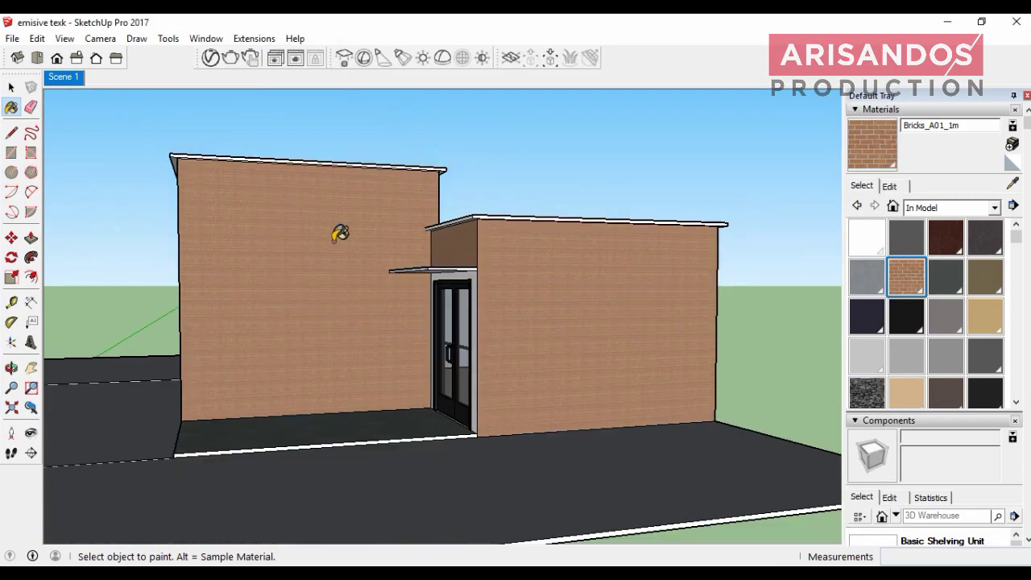
pyautogui.scroll(1, 347, 242)
pyautogui.scroll(3, 462, 277)
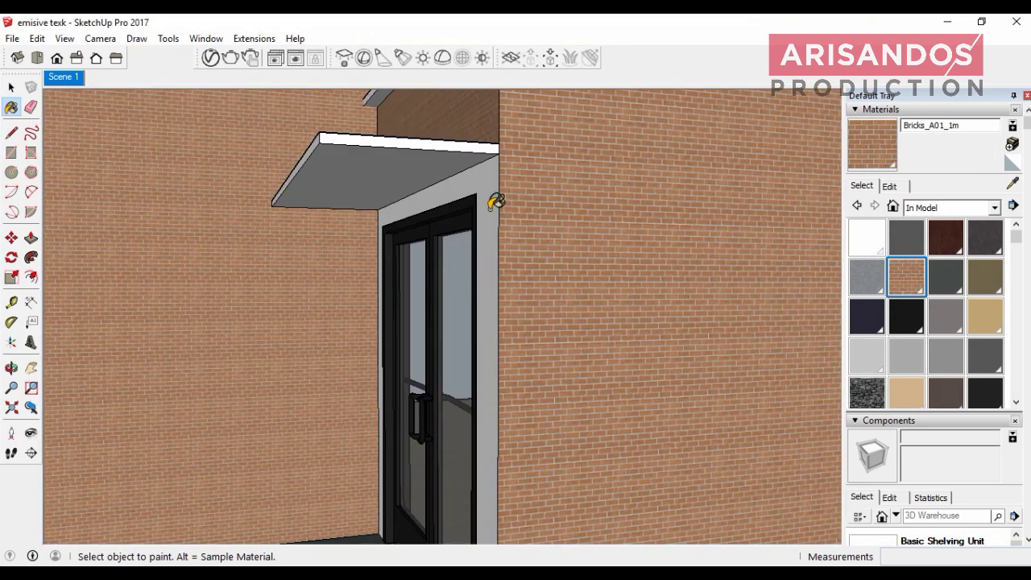
pyautogui.scroll(-2, 494, 234)
pyautogui.scroll(-2, 492, 258)
pyautogui.scroll(3, 469, 195)
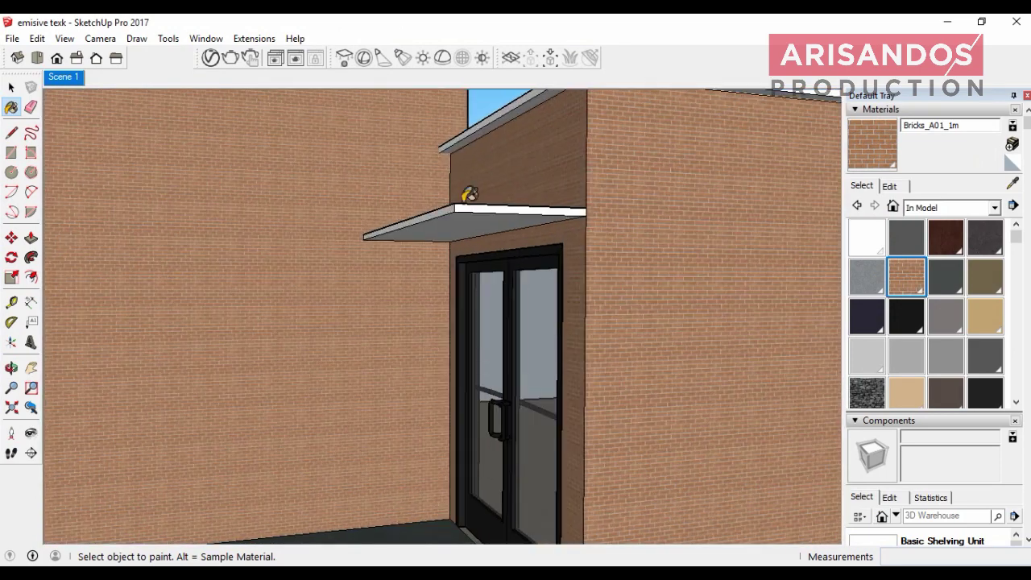
# - Change the Bricks_A01_1m texture width from 0,25m to 0,5m, then zoom out and pan to the building
pyautogui.click(891, 188)
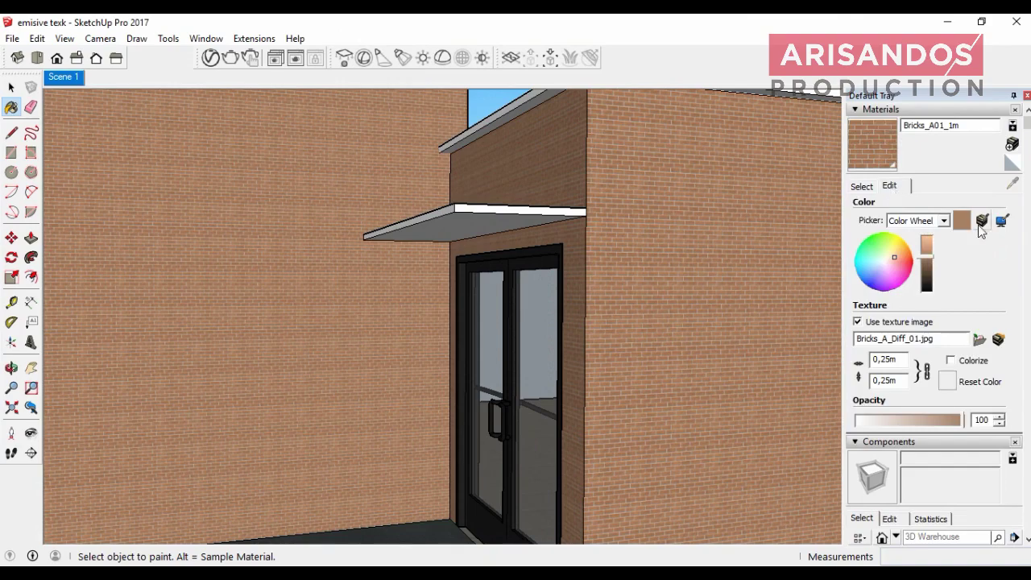
pyautogui.moveTo(896, 360); pyautogui.dragTo(878, 359)
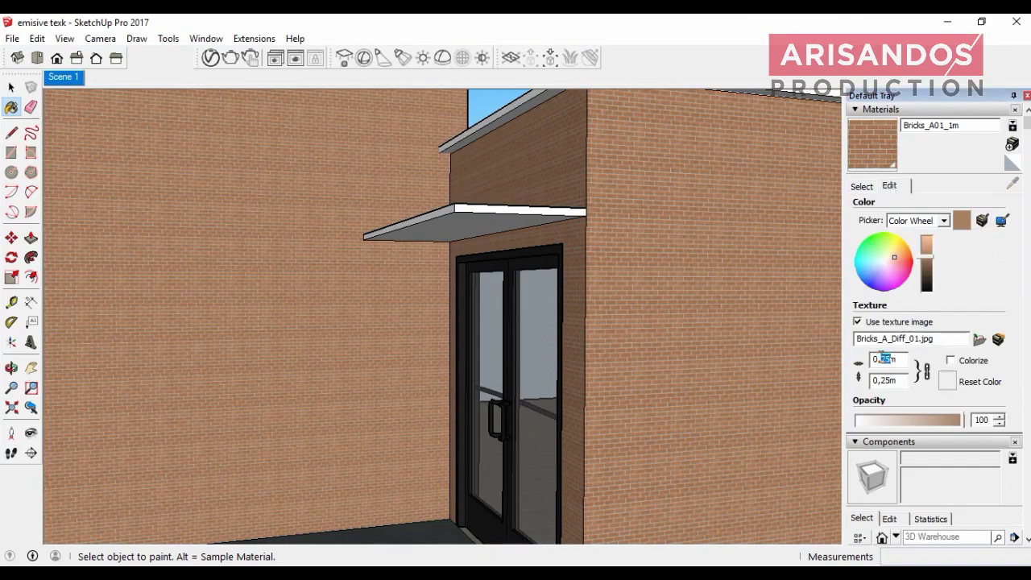
pyautogui.write('5')
pyautogui.press('Return')
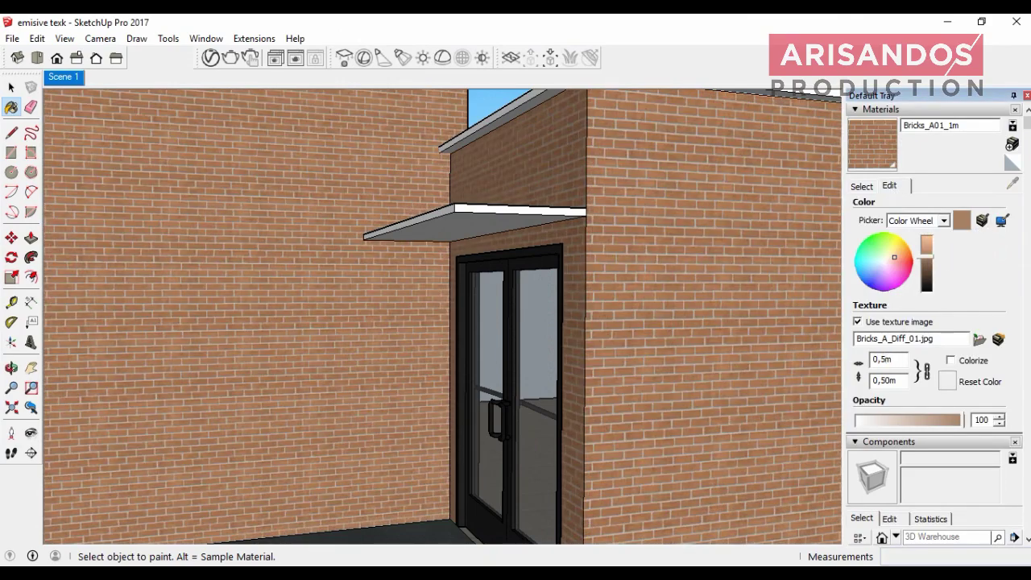
pyautogui.scroll(-3, 690, 378)
pyautogui.scroll(-2, 369, 244)
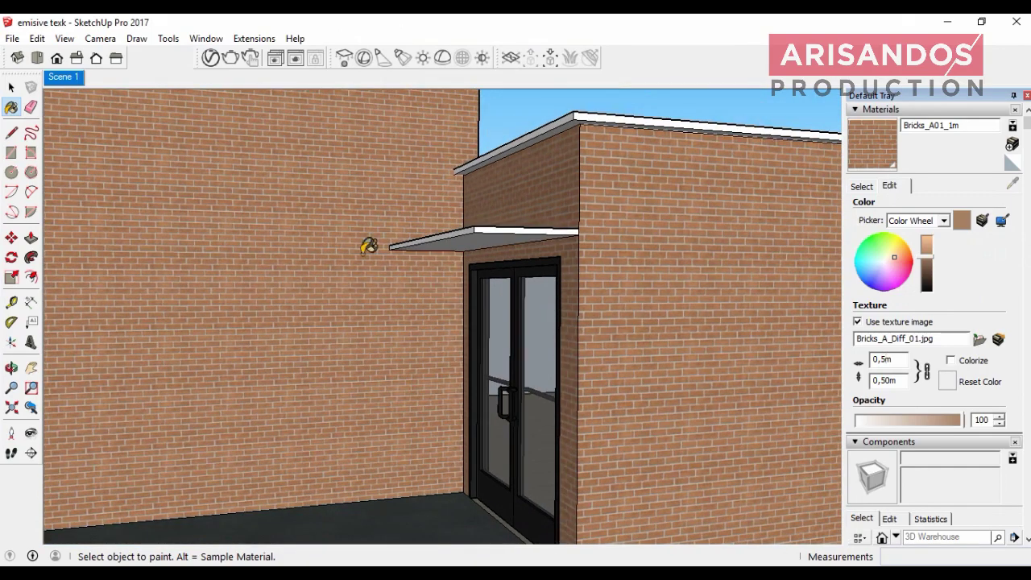
pyautogui.scroll(-2, 377, 245)
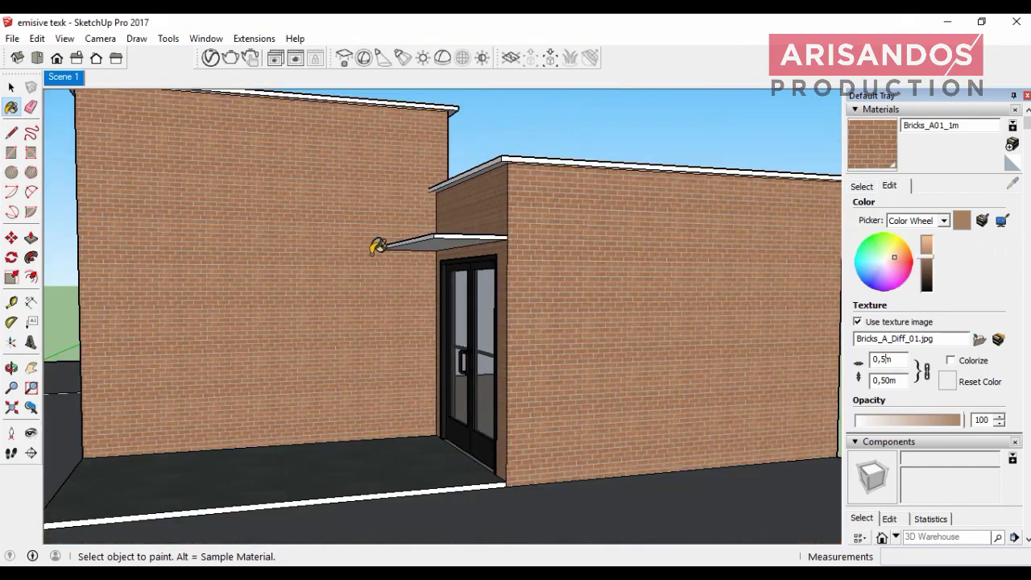
pyautogui.click(31, 368)
pyautogui.moveTo(303, 269)
pyautogui.mouseDown()
pyautogui.moveTo(391, 290)
pyautogui.moveTo(389, 279)
pyautogui.mouseUp()
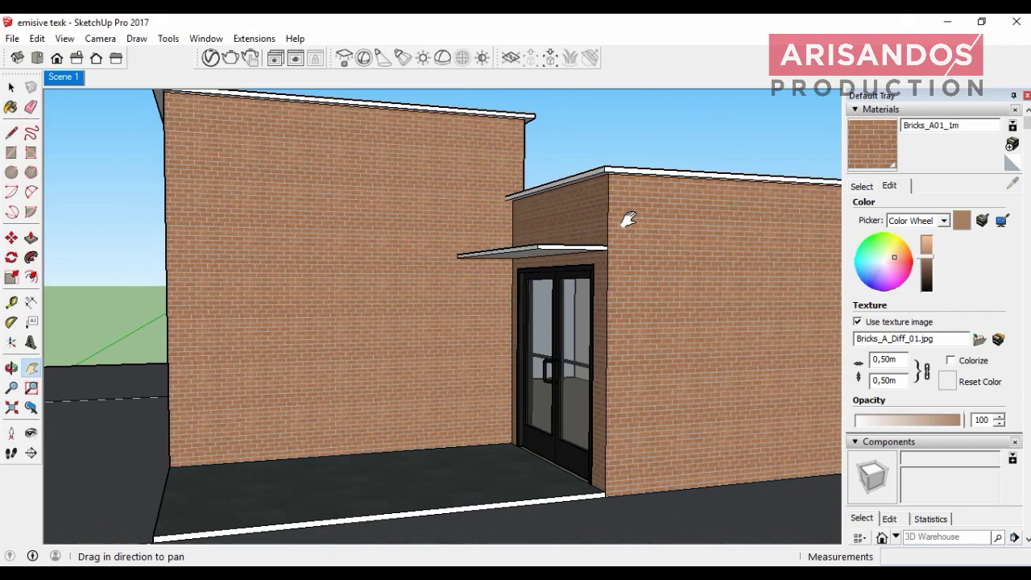
# - Open the V-Ray Asset Editor, move it aside, and show its render Settings
pyautogui.click(210, 59)
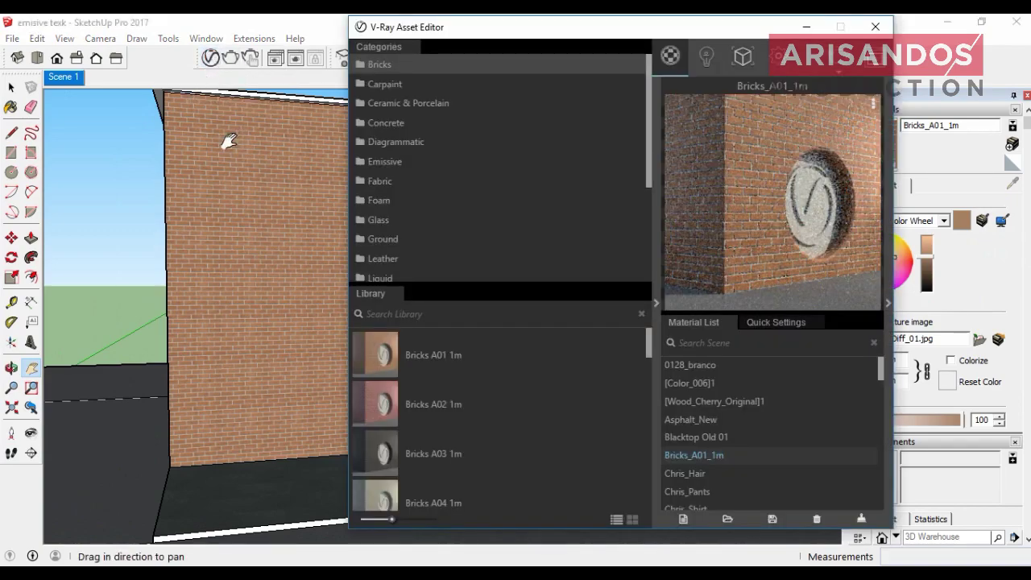
pyautogui.moveTo(604, 39); pyautogui.dragTo(273, 46)
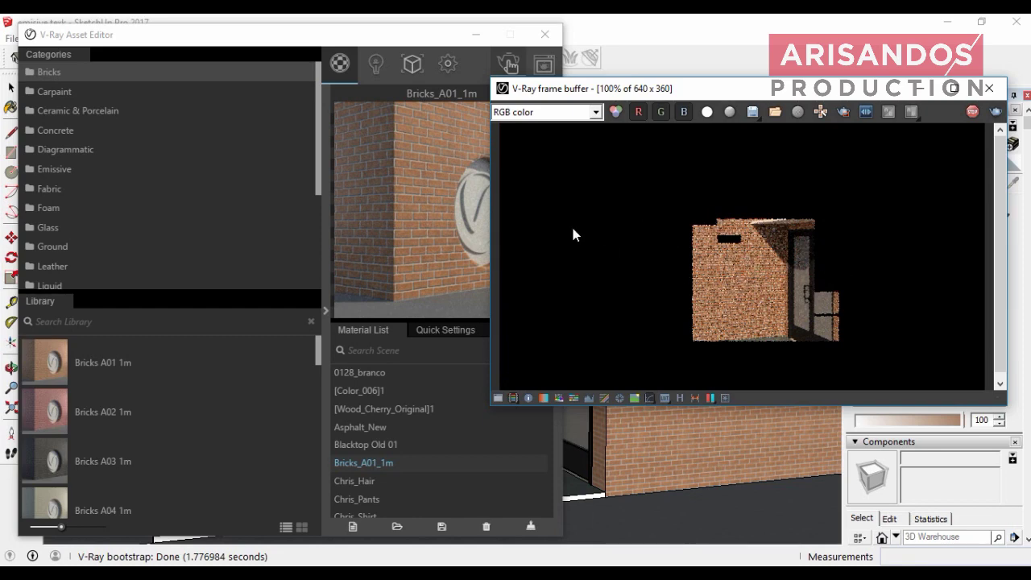
pyautogui.click(448, 63)
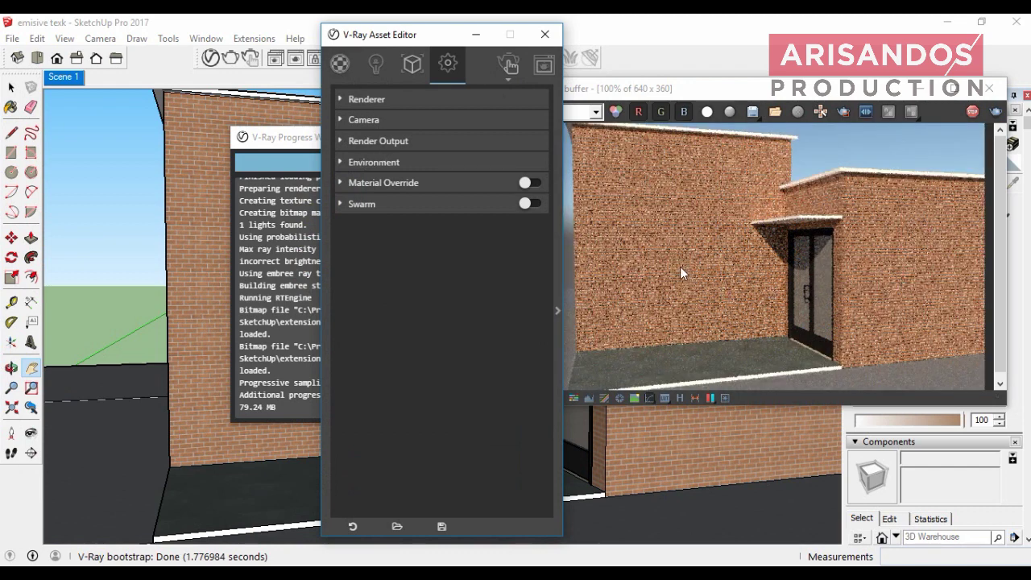
# - Close the render progress window, expand Environment settings, and show the scene's Lights list
pyautogui.moveTo(408, 36); pyautogui.dragTo(190, 37)
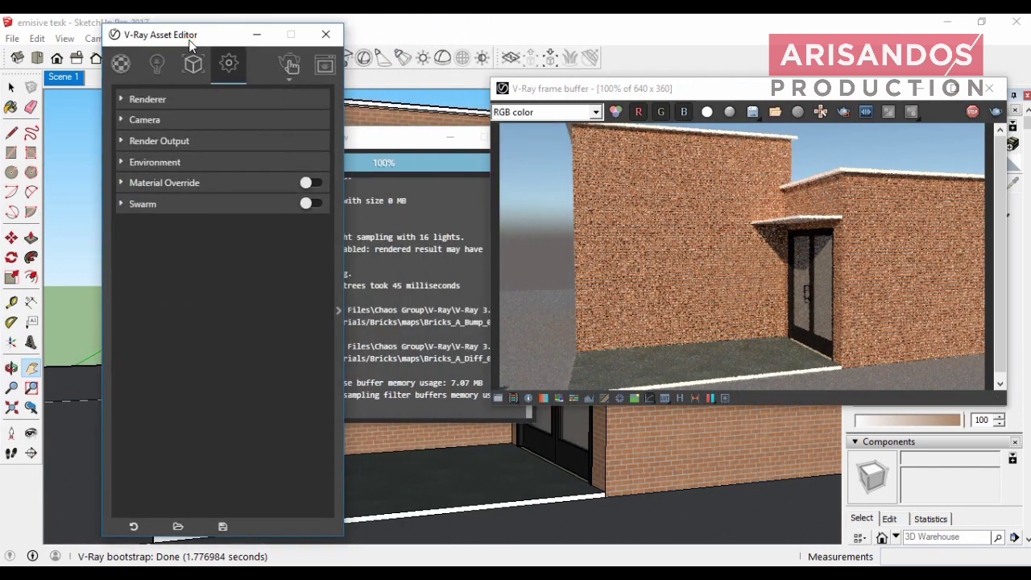
pyautogui.click(397, 143)
pyautogui.click(532, 142)
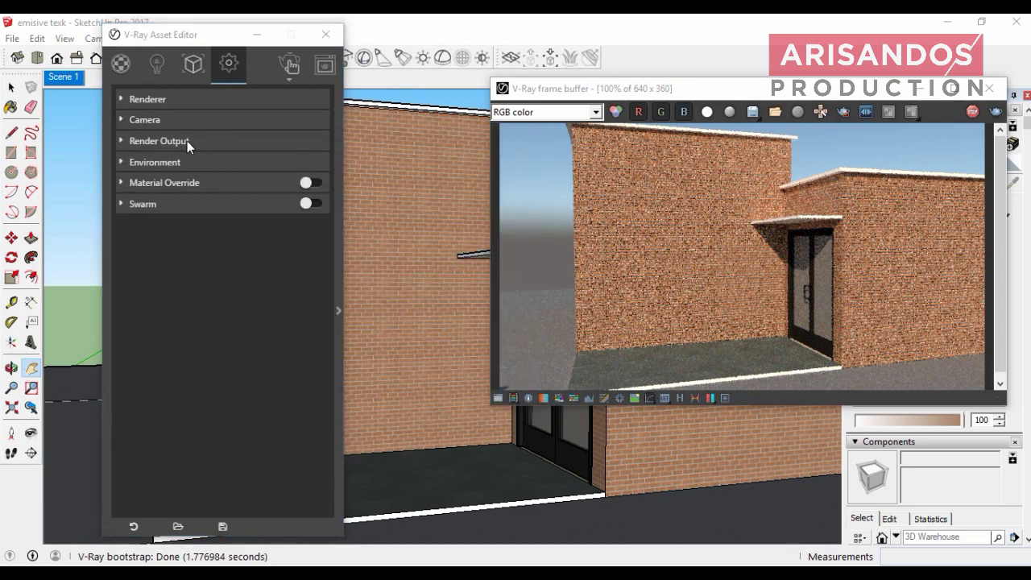
pyautogui.click(121, 162)
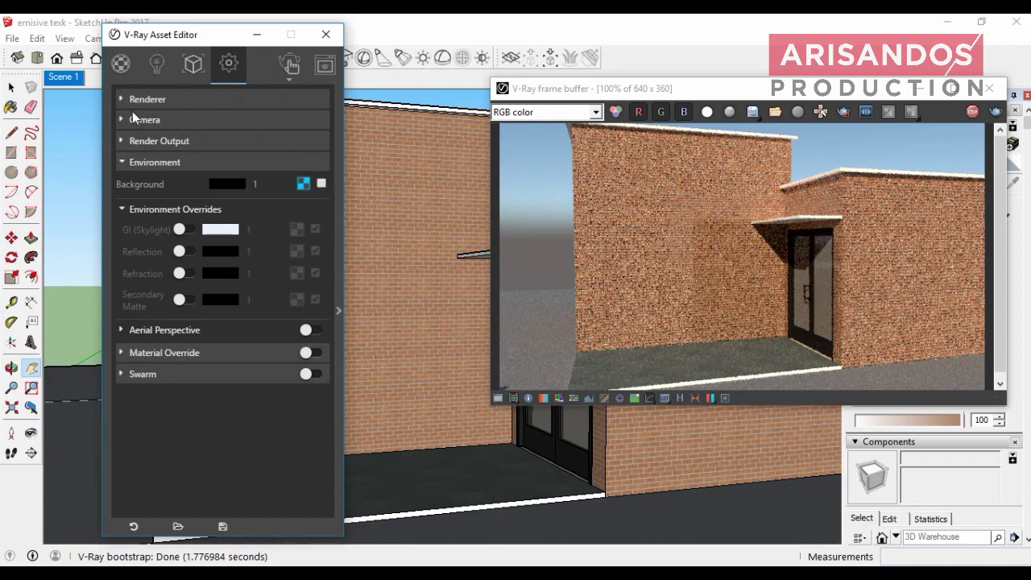
pyautogui.click(157, 79)
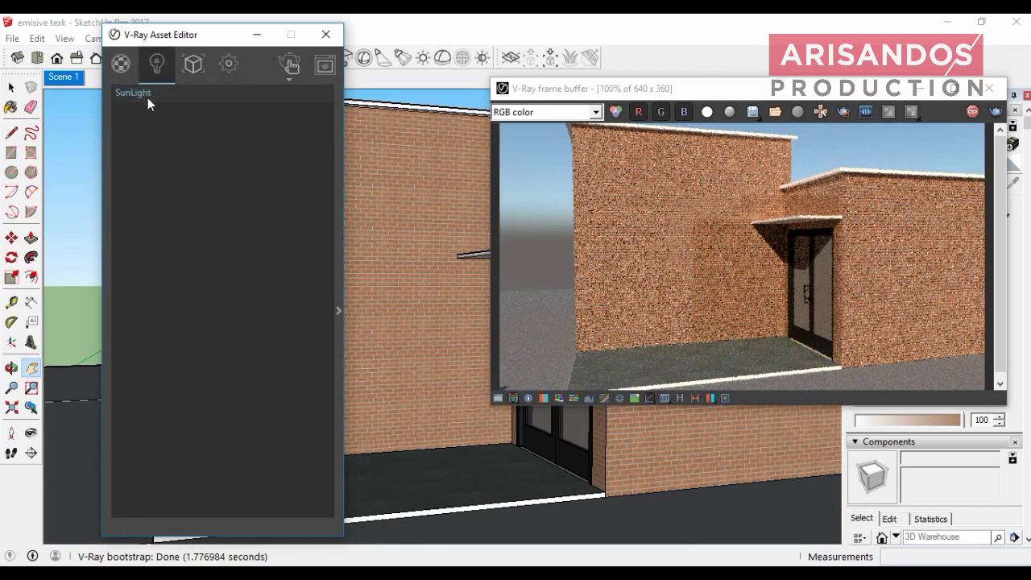
# - Disable the SunLight, check the darkened render, and close the frame buffer
pyautogui.click(338, 311)
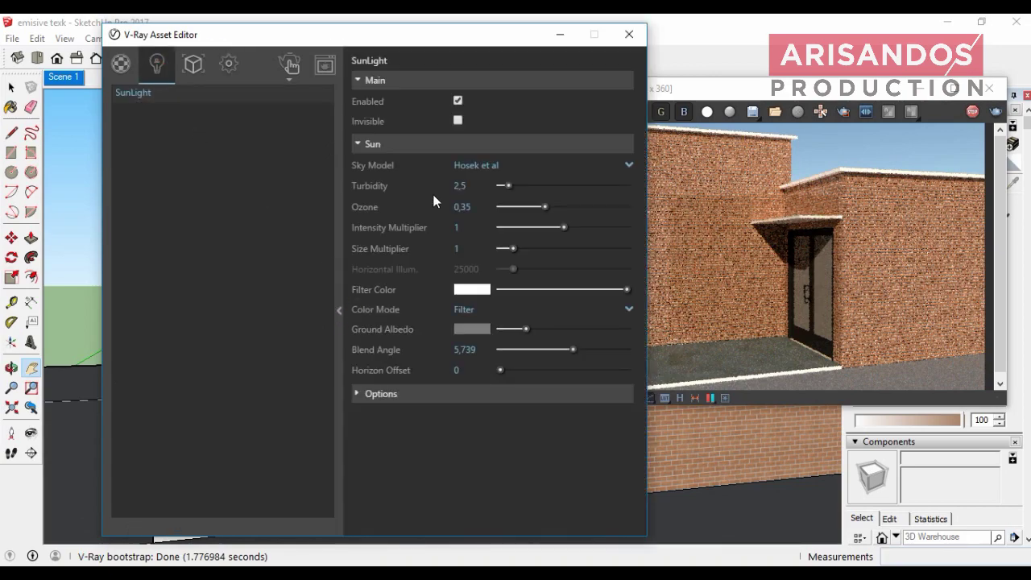
pyautogui.click(458, 101)
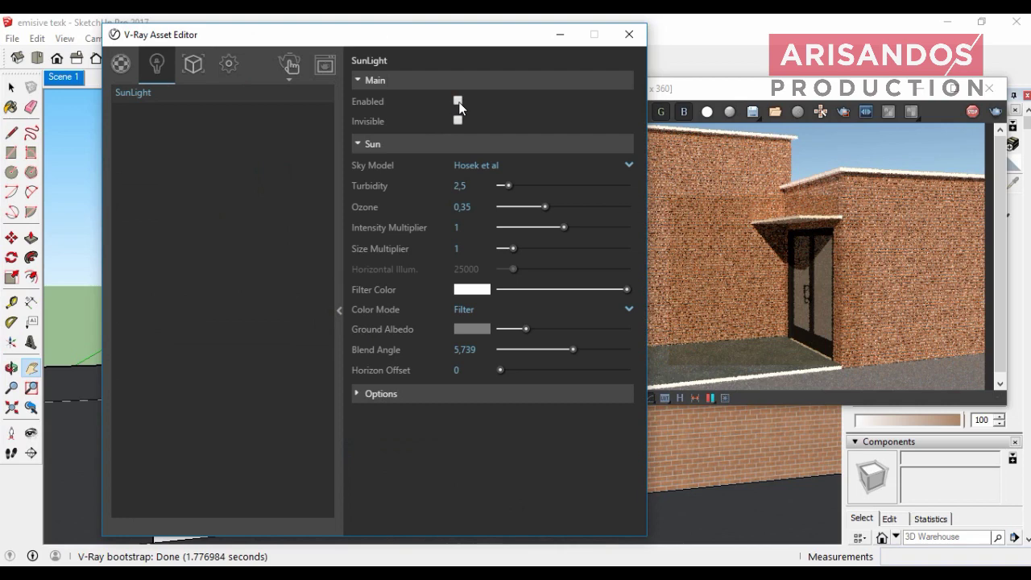
pyautogui.moveTo(483, 37); pyautogui.dragTo(366, 28)
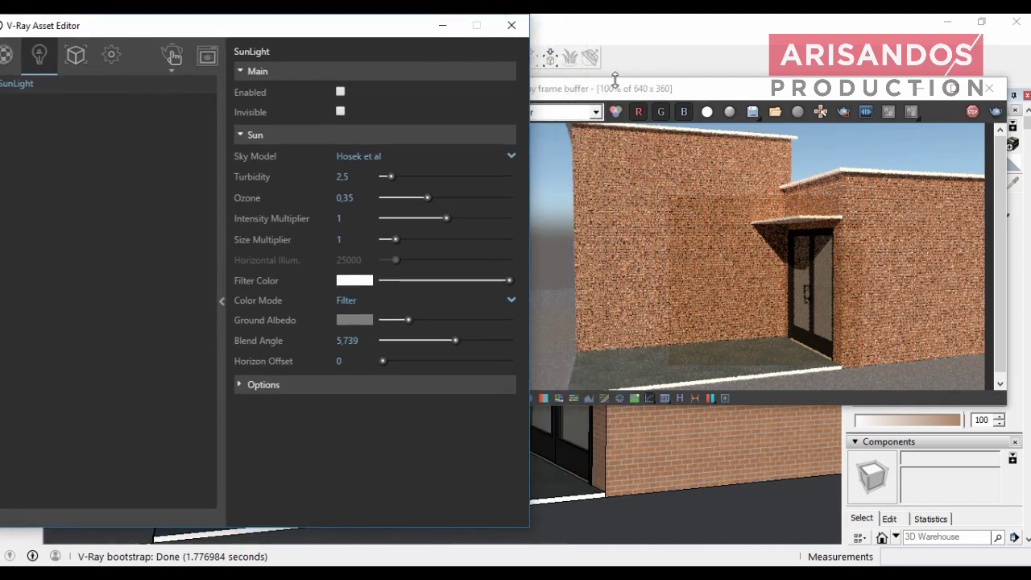
pyautogui.moveTo(669, 95); pyautogui.dragTo(671, 55)
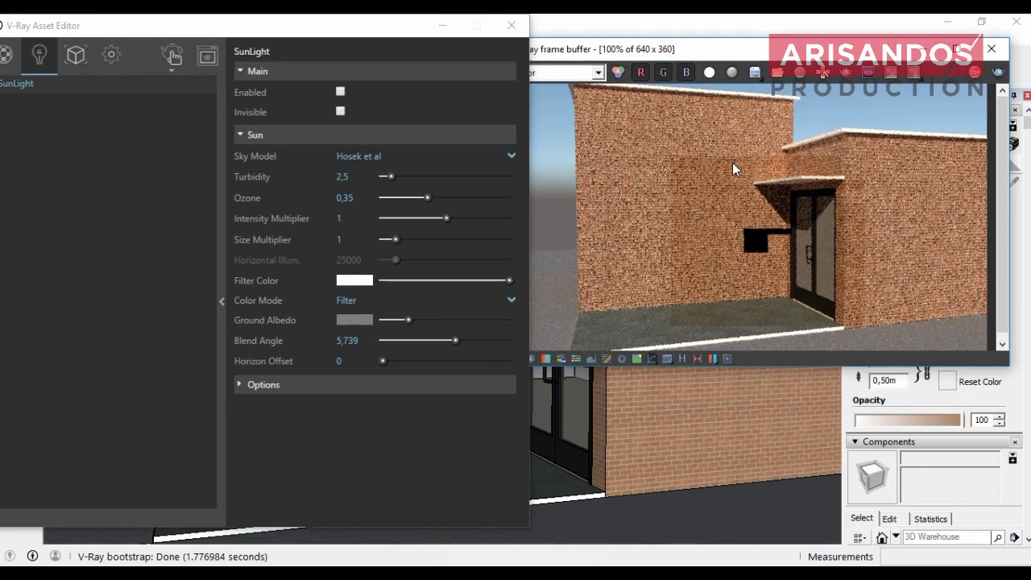
pyautogui.click(601, 50)
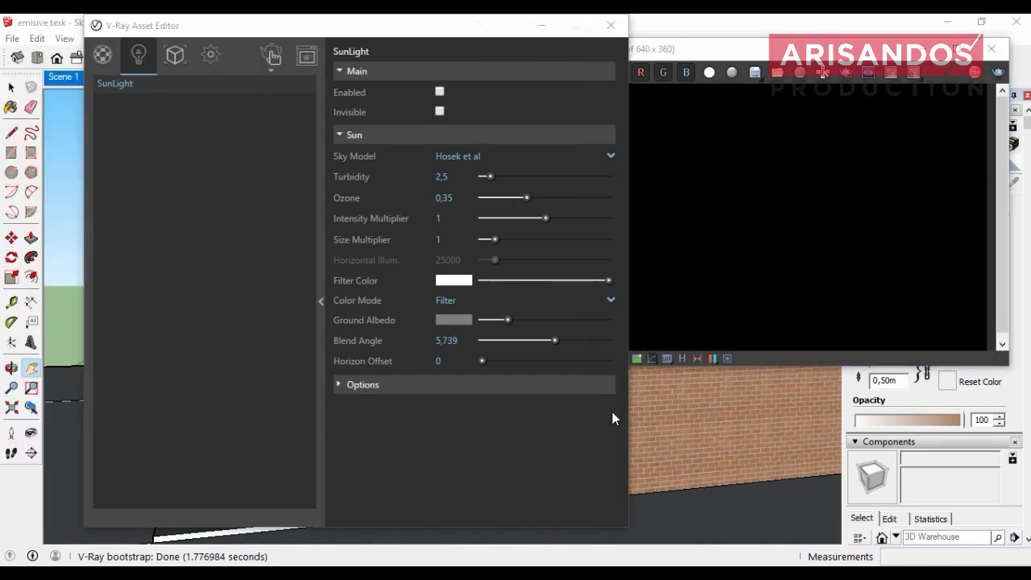
pyautogui.click(759, 56)
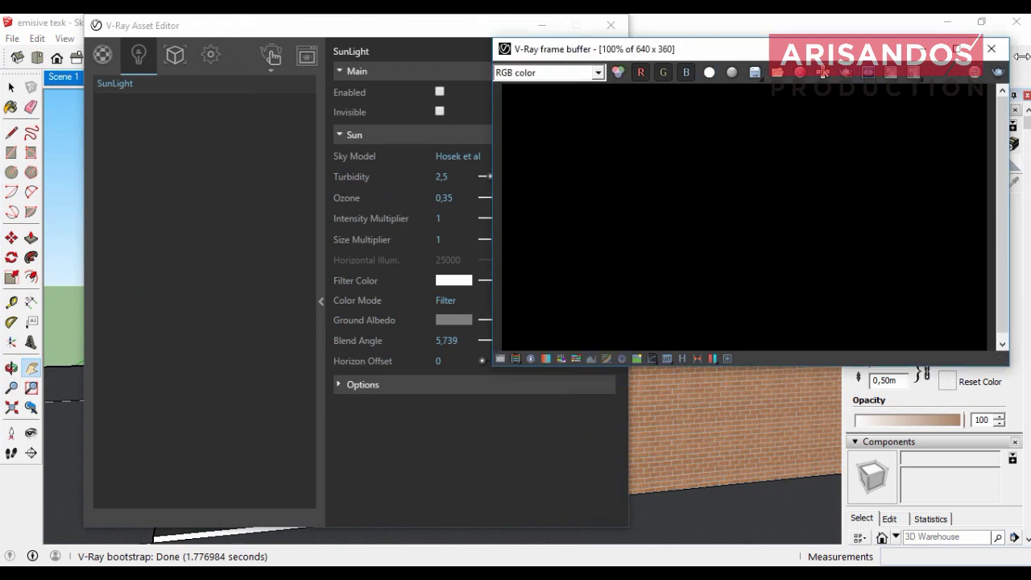
pyautogui.click(991, 48)
pyautogui.moveTo(506, 32); pyautogui.dragTo(473, 31)
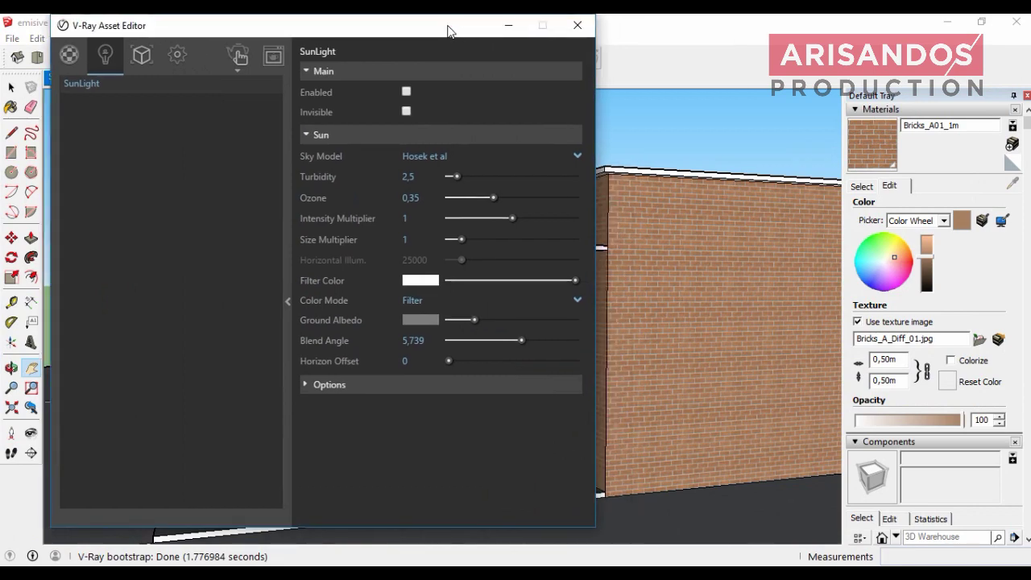
# - Close the Asset Editor and zoom in to frame the door awning
pyautogui.click(577, 25)
pyautogui.scroll(3, 565, 242)
pyautogui.scroll(2, 532, 266)
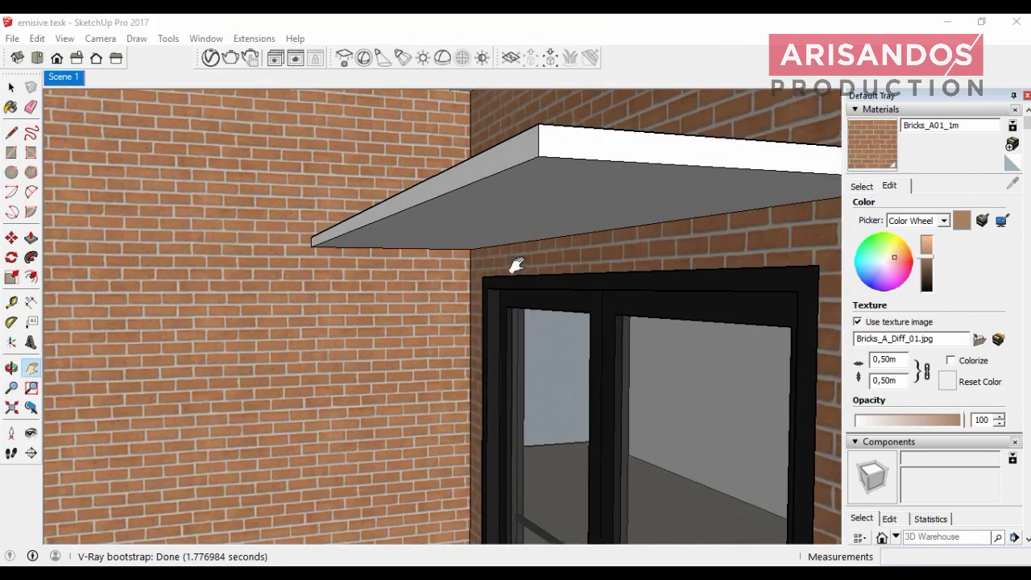
pyautogui.moveTo(518, 265)
pyautogui.mouseDown()
pyautogui.moveTo(507, 172)
pyautogui.moveTo(493, 197)
pyautogui.mouseUp()
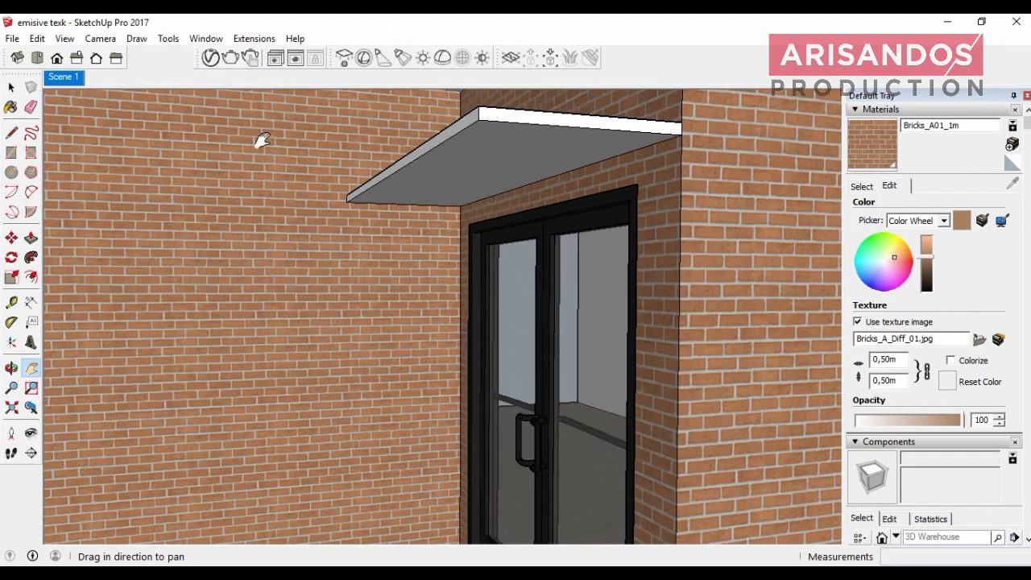
# - Draw a V-Ray rectangle light spanning the awning's underside from corner to corner
pyautogui.click(345, 58)
pyautogui.click(481, 144)
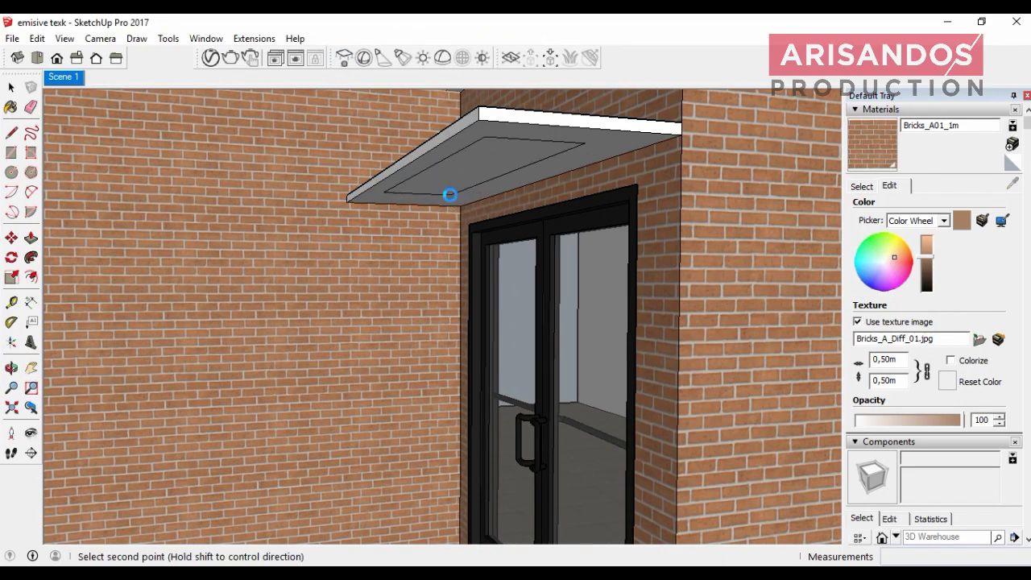
pyautogui.click(450, 195)
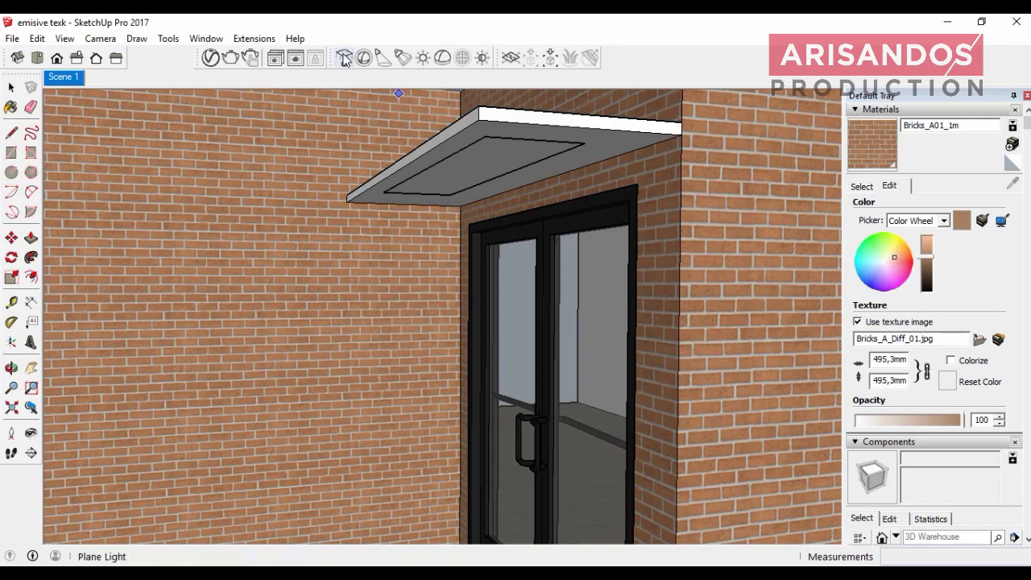
pyautogui.moveTo(511, 157)
pyautogui.mouseDown(button='middle')
pyautogui.moveTo(596, 304)
pyautogui.moveTo(577, 185)
pyautogui.moveTo(639, 347)
pyautogui.moveTo(562, 327)
pyautogui.mouseUp(button='middle')
pyautogui.scroll(-3, 639, 345)
pyautogui.scroll(2, 556, 324)
pyautogui.scroll(2, 556, 317)
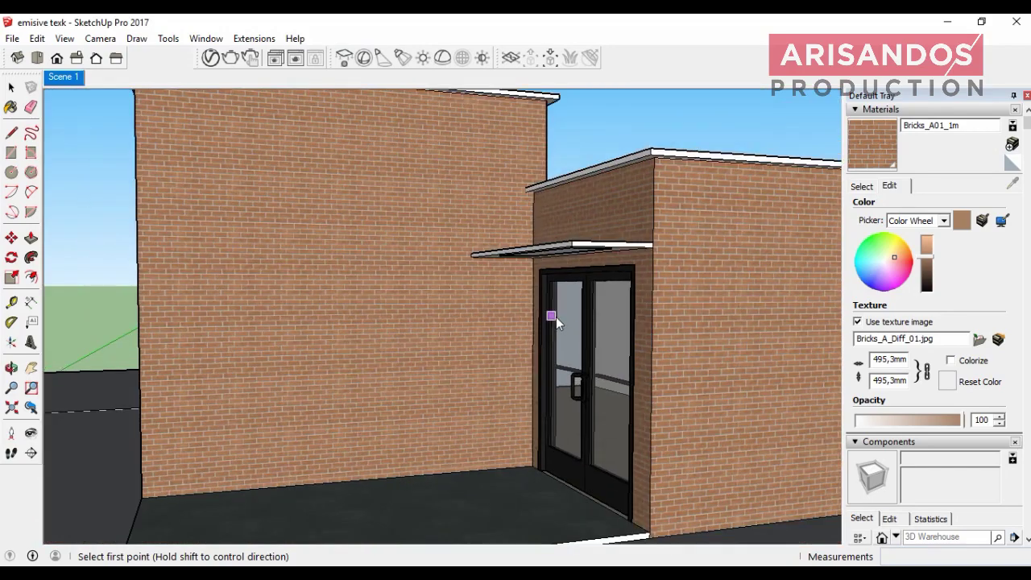
pyautogui.scroll(-2, 556, 317)
pyautogui.scroll(1, 556, 317)
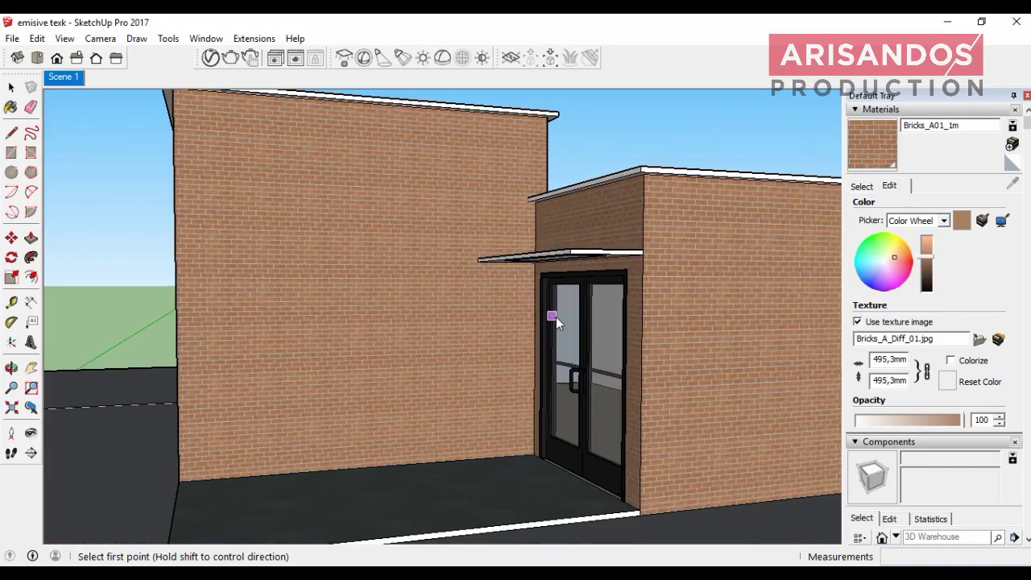
# - Start an interactive V-Ray render of the night scene and arrange the render and progress windows
pyautogui.click(249, 59)
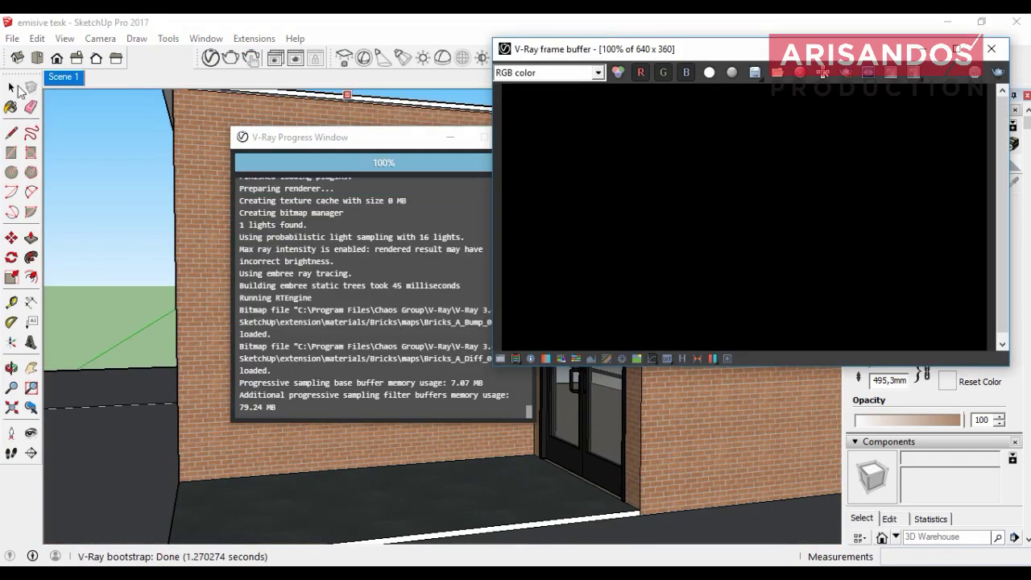
pyautogui.moveTo(629, 54); pyautogui.dragTo(647, 48)
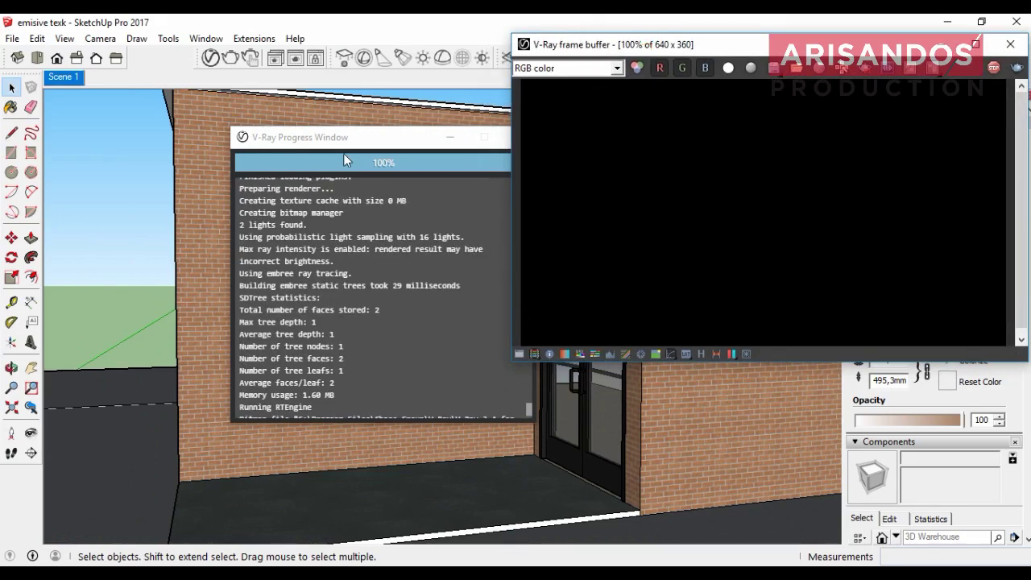
pyautogui.moveTo(355, 141); pyautogui.dragTo(271, 128)
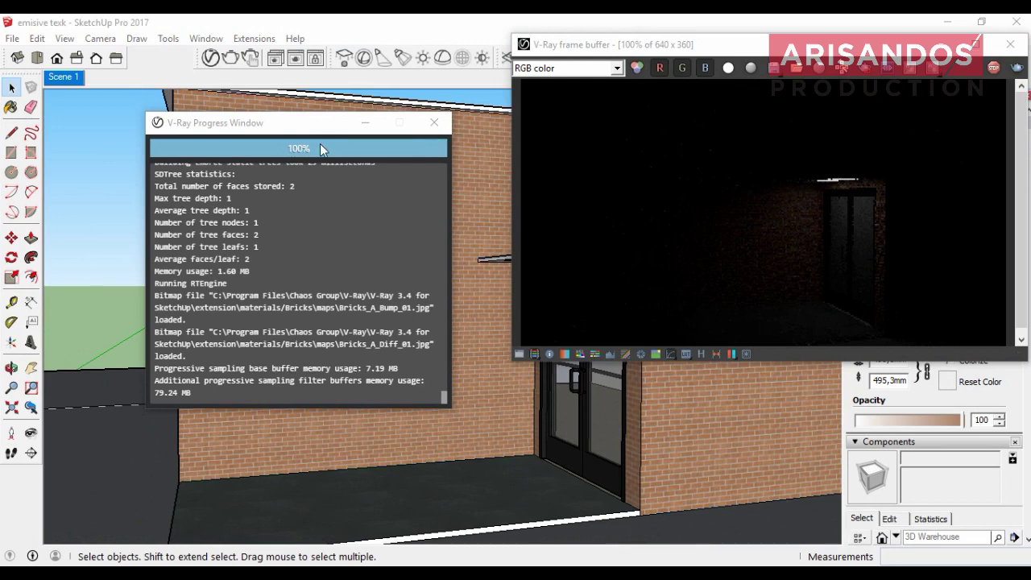
pyautogui.click(311, 123)
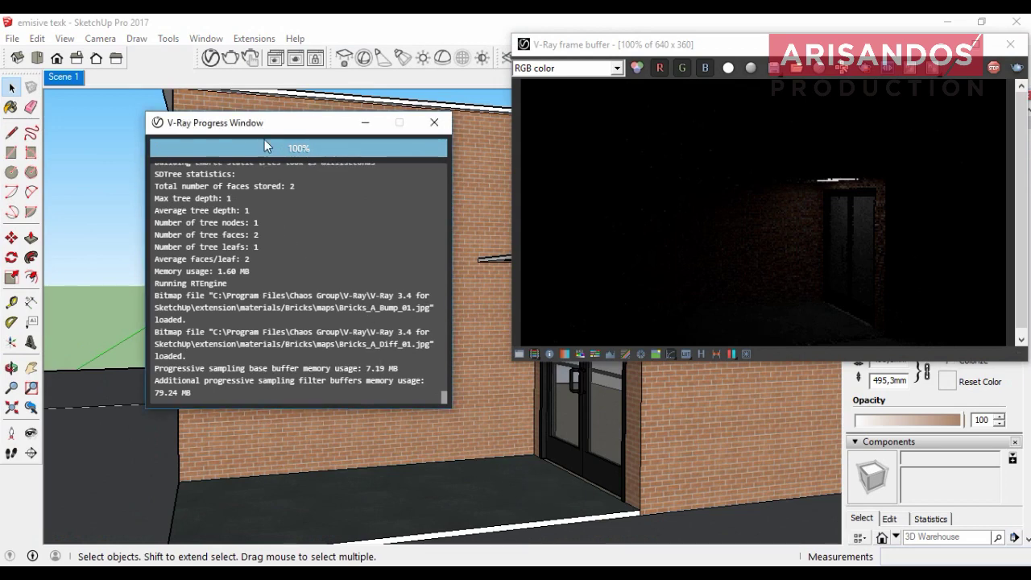
pyautogui.moveTo(276, 123); pyautogui.dragTo(239, 112)
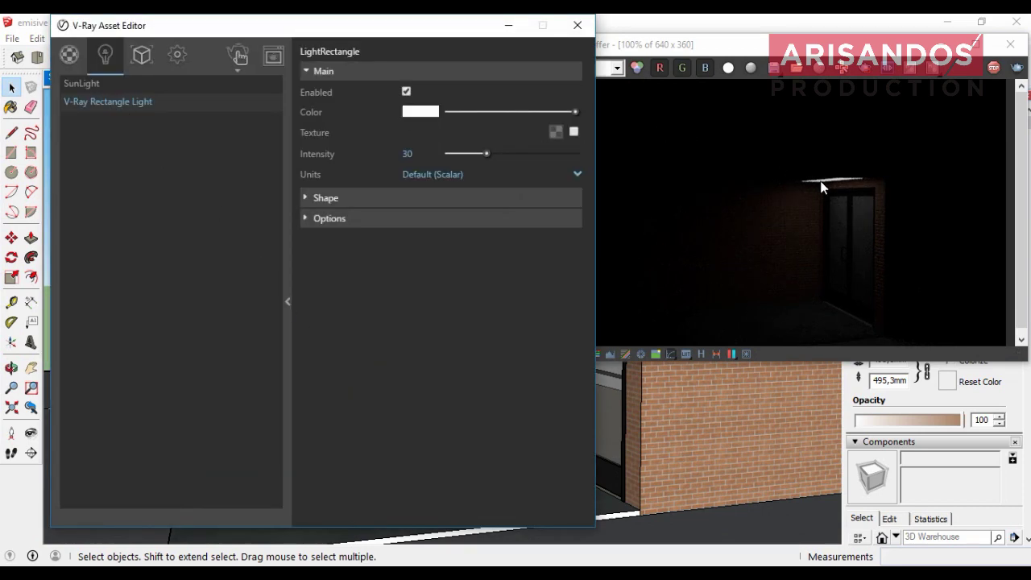
# - Set the awning's rectangle light to Invisible, then close the Asset Editor and progress window
pyautogui.click(303, 220)
pyautogui.click(406, 260)
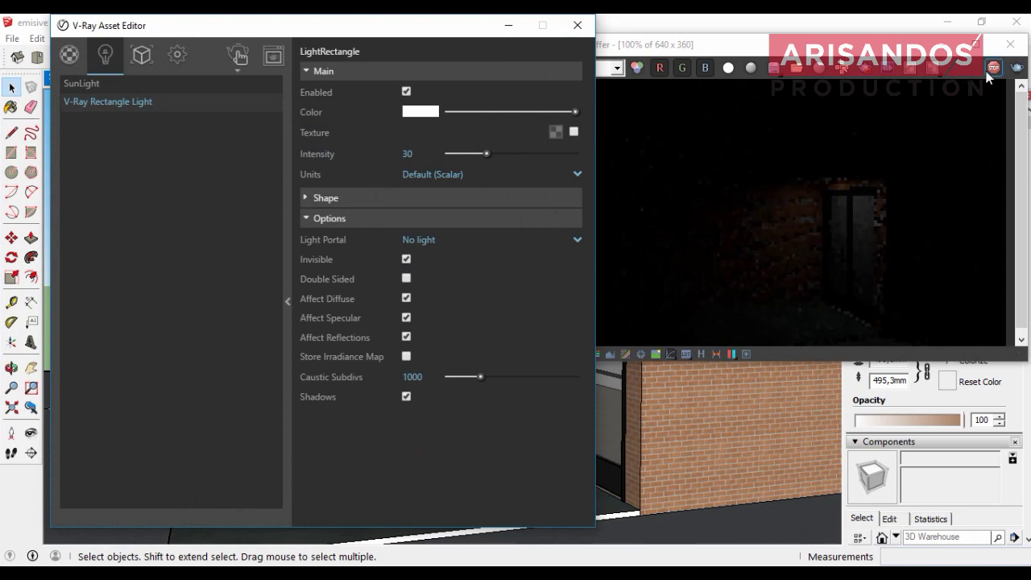
pyautogui.click(577, 27)
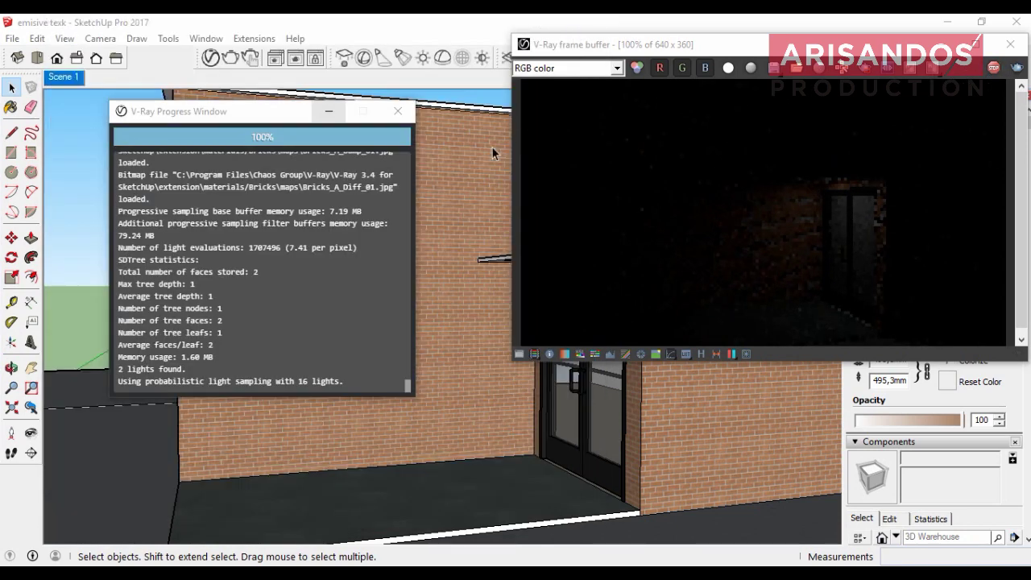
pyautogui.click(402, 111)
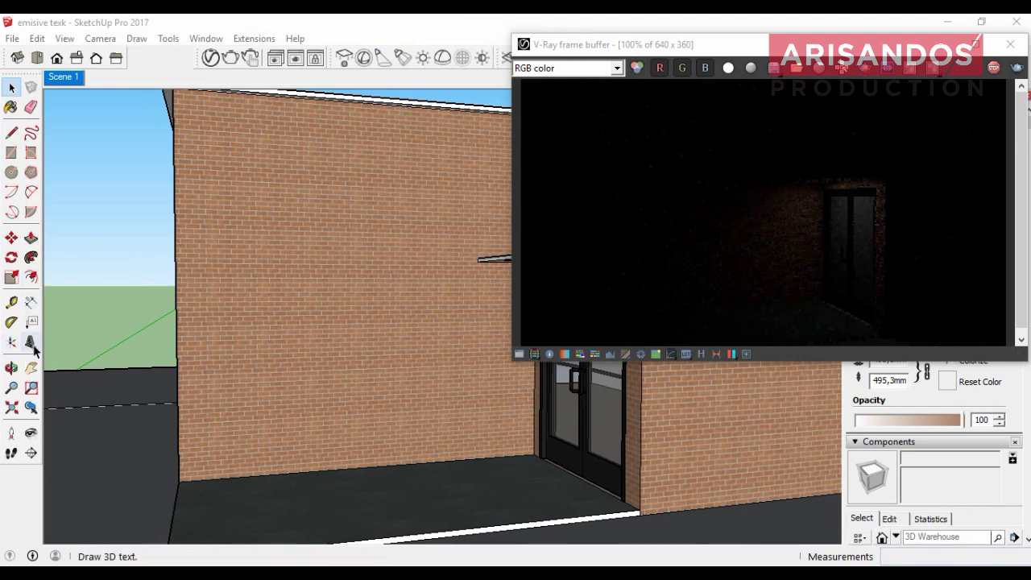
# - Close the frame buffer and create 3D text 'Arisandos Niko' in Romantic Beach font
pyautogui.click(956, 97)
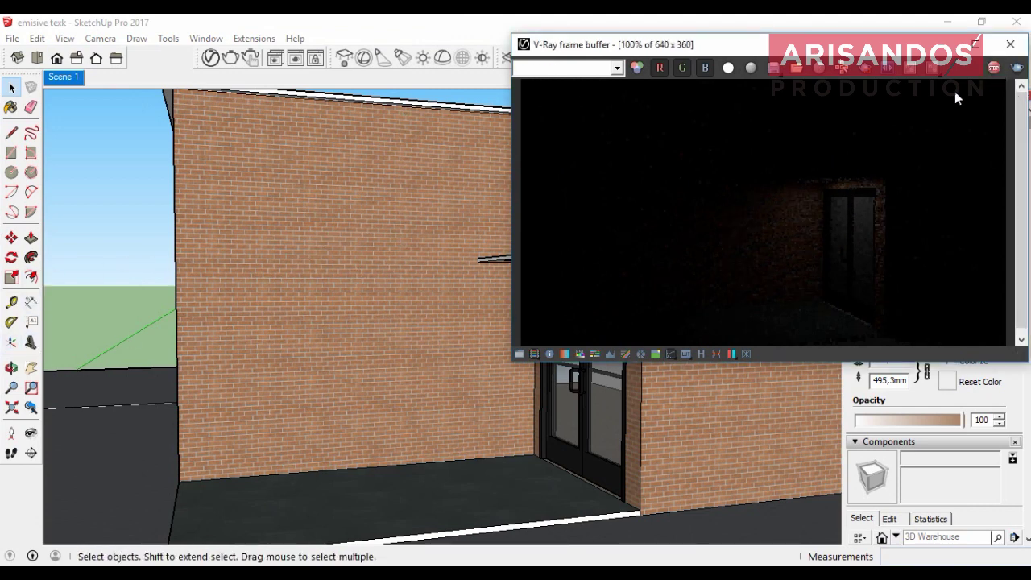
pyautogui.click(1010, 43)
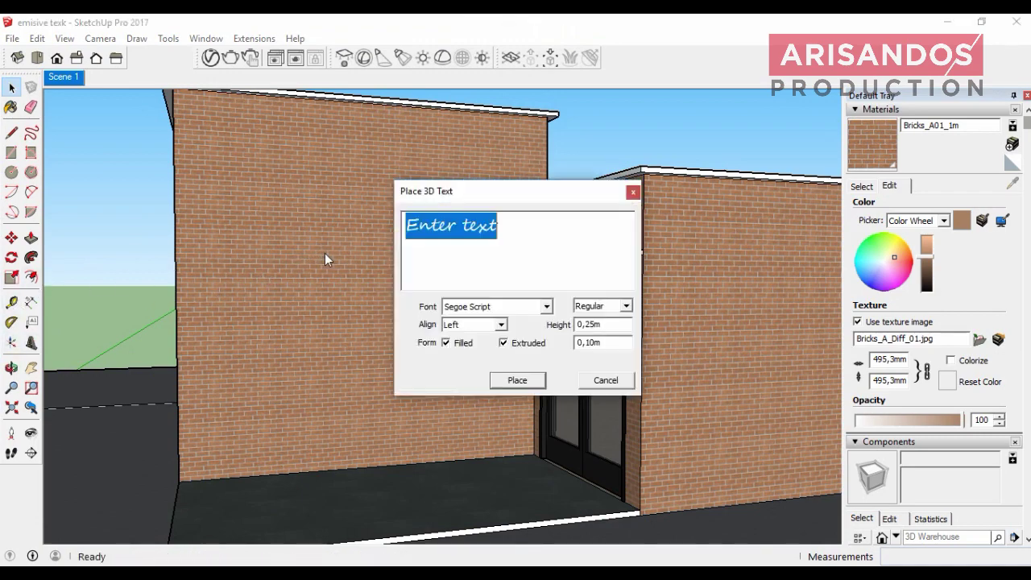
pyautogui.write('A')
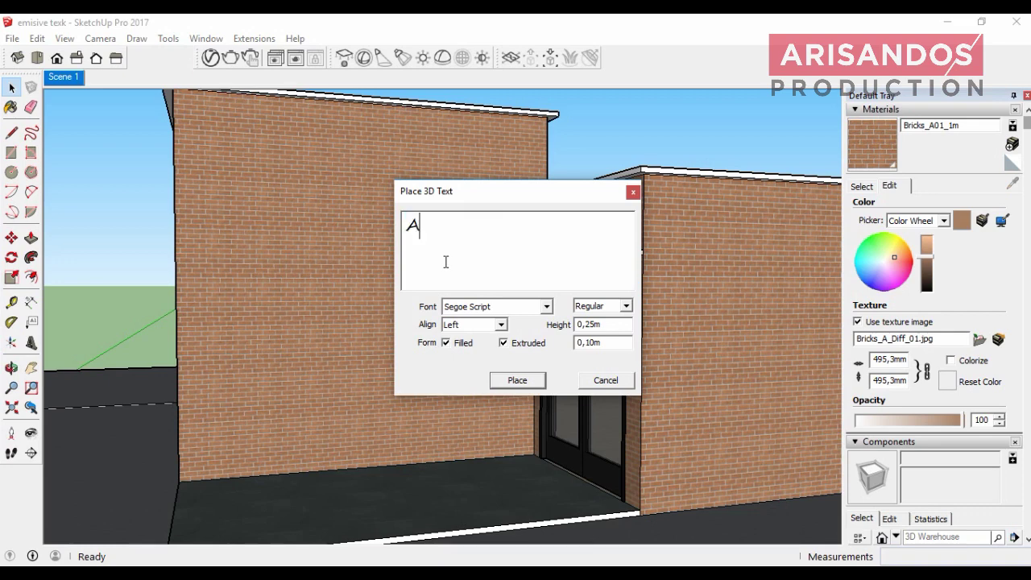
pyautogui.write('risandos Ni')
pyautogui.write('ko')
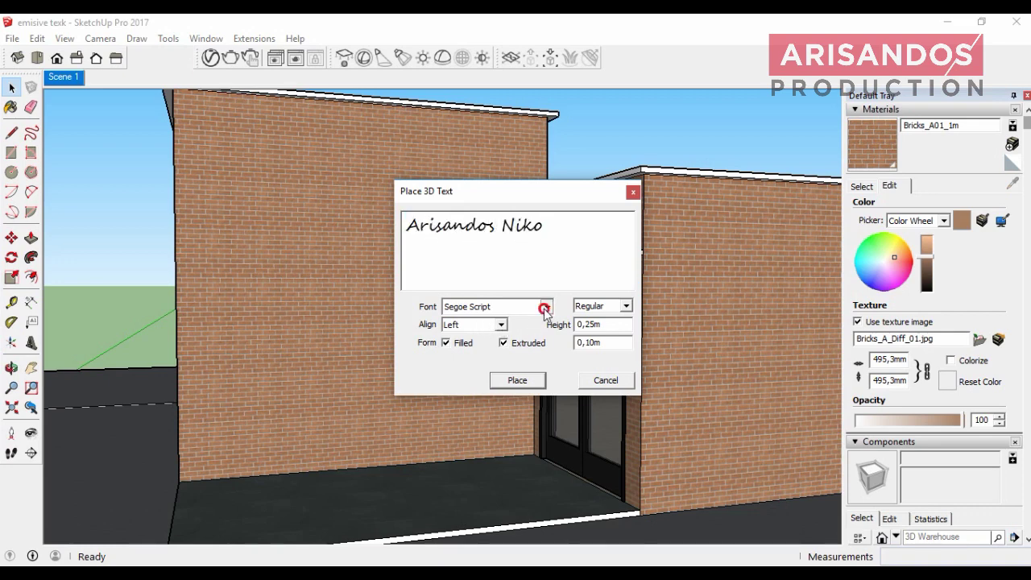
pyautogui.click(546, 306)
pyautogui.scroll(1, 572, 372)
pyautogui.scroll(1, 579, 379)
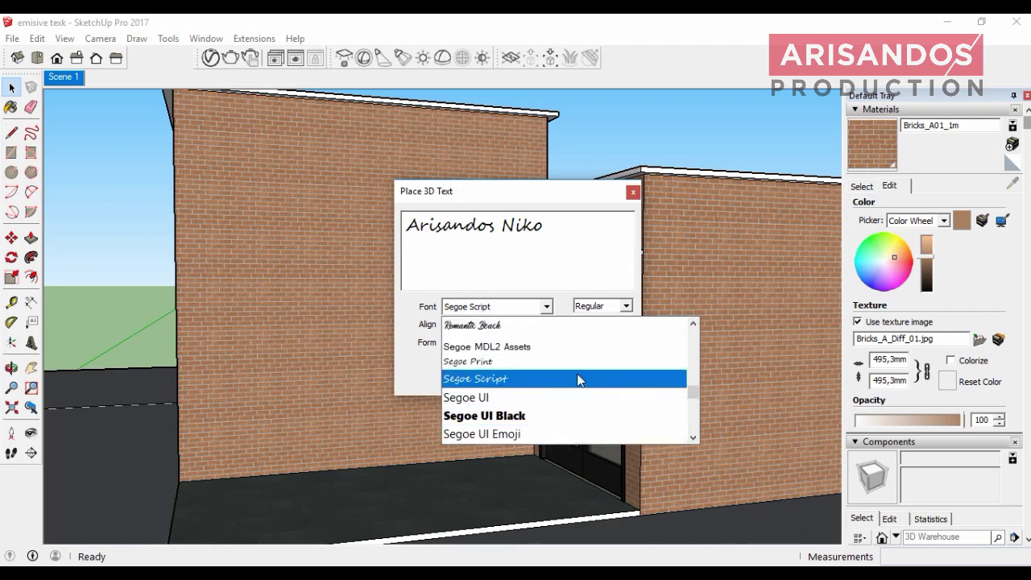
pyautogui.click(531, 326)
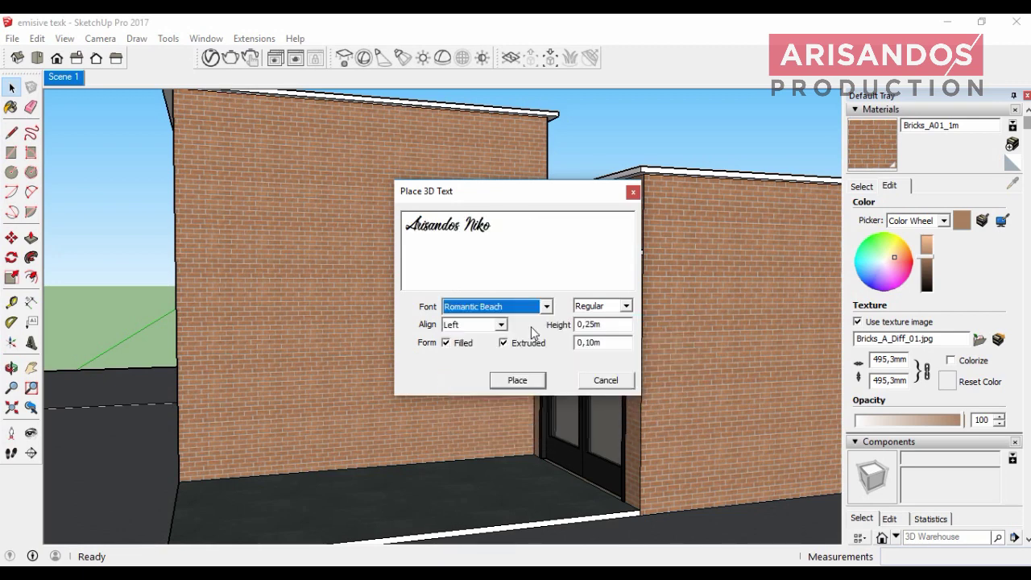
pyautogui.click(518, 380)
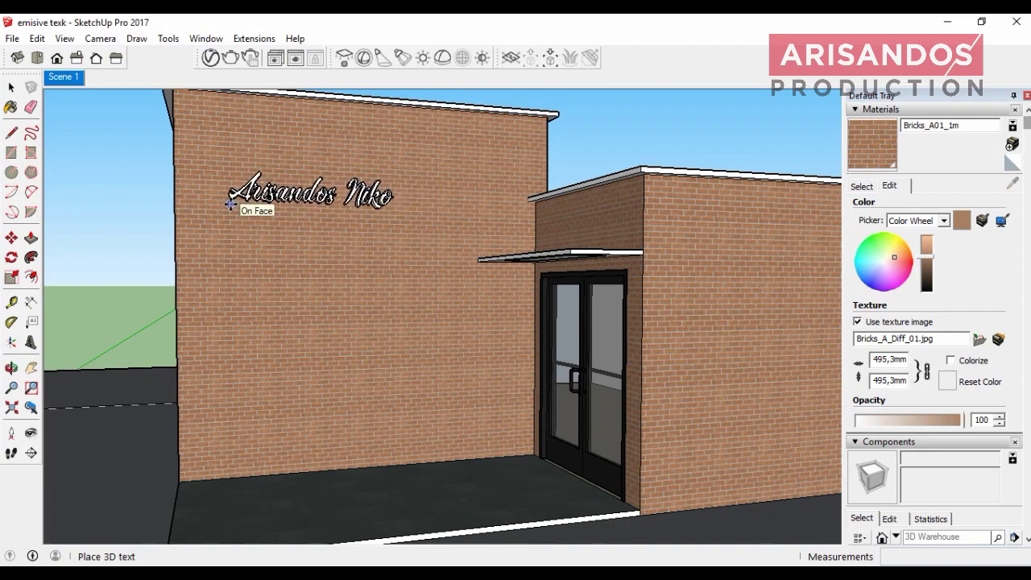
# - Place the text high on the brick wall and scale it up 1.77 times
pyautogui.click(230, 205)
pyautogui.click(11, 276)
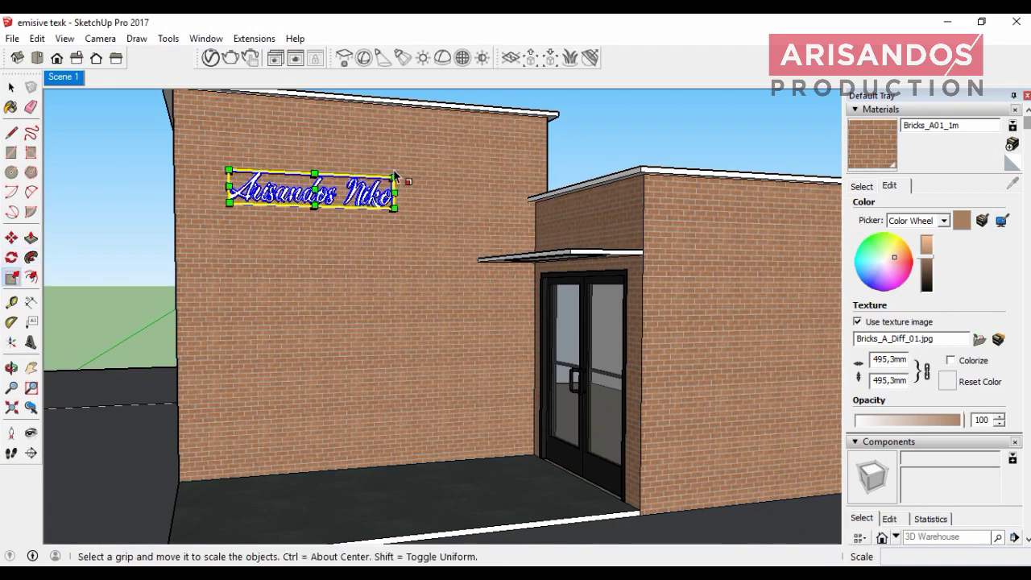
pyautogui.moveTo(394, 177); pyautogui.dragTo(507, 143)
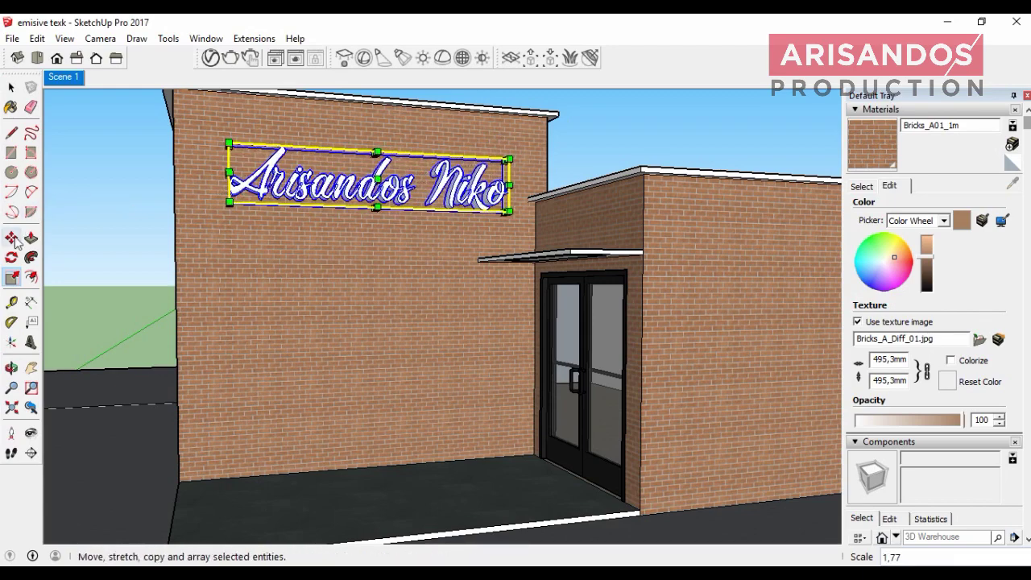
pyautogui.click(66, 77)
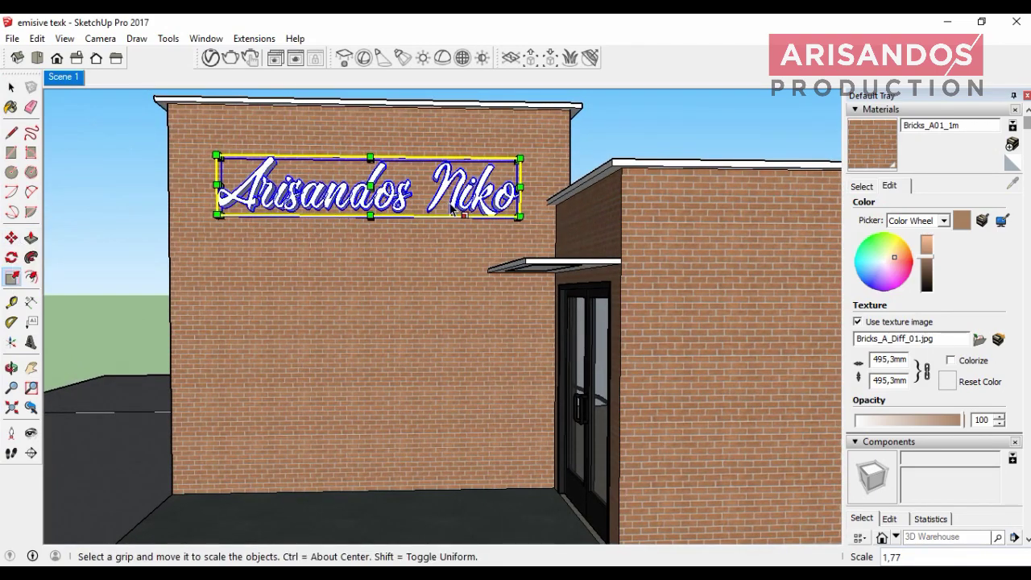
# - Create 3D text 'COFFE SHOP' in Segoe Script font
pyautogui.click(31, 344)
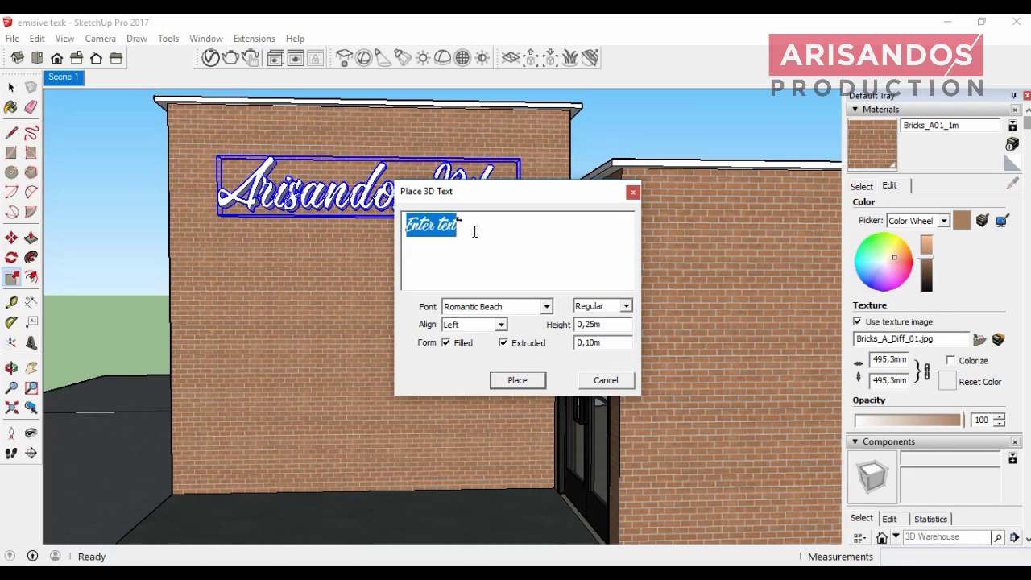
pyautogui.write('Coffe ')
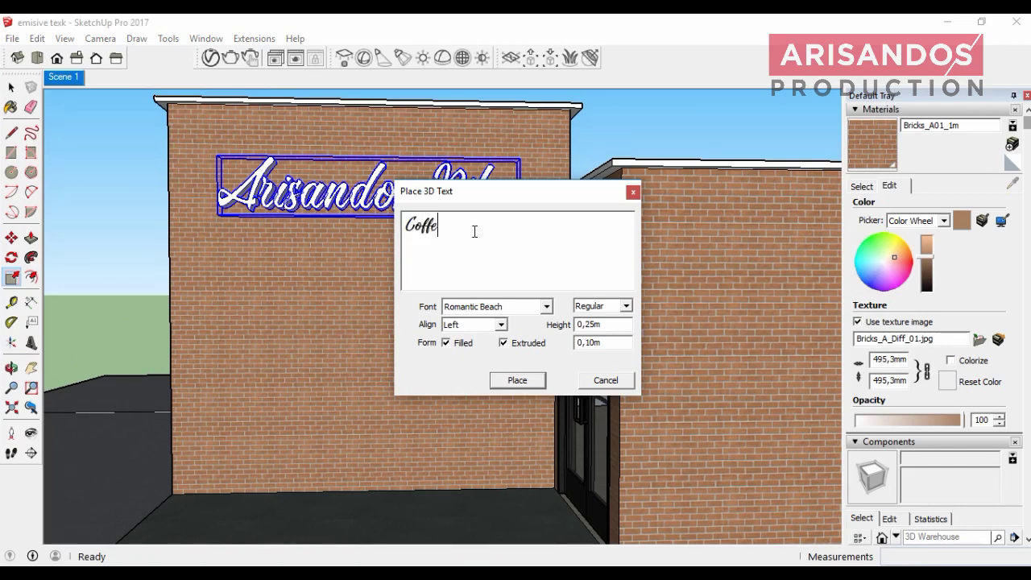
pyautogui.write('Sho')
pyautogui.write('p')
pyautogui.moveTo(475, 229); pyautogui.dragTo(417, 225)
pyautogui.press('BackSpace')
pyautogui.write('SH')
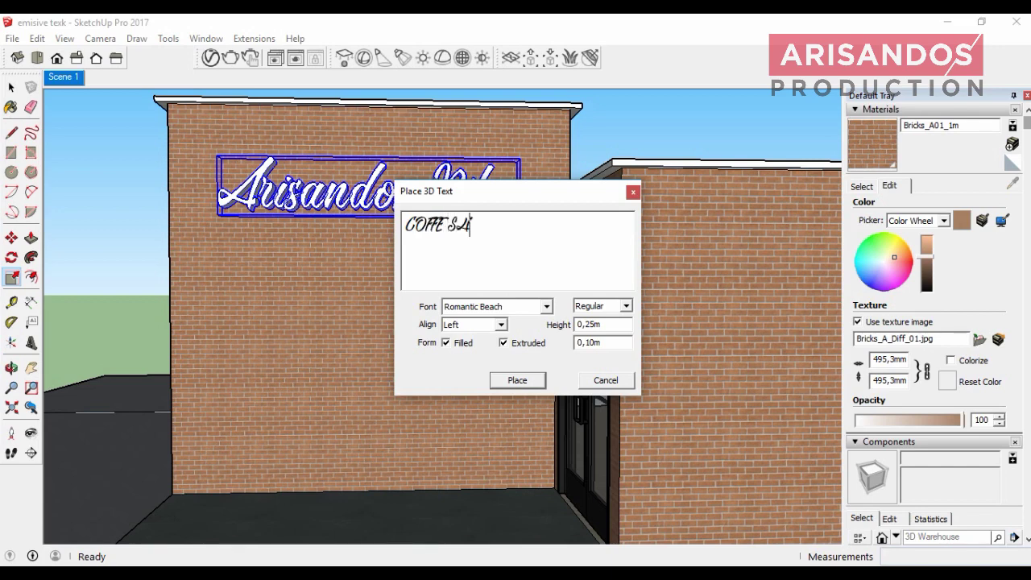
pyautogui.write('OP')
pyautogui.click(547, 308)
pyautogui.click(528, 384)
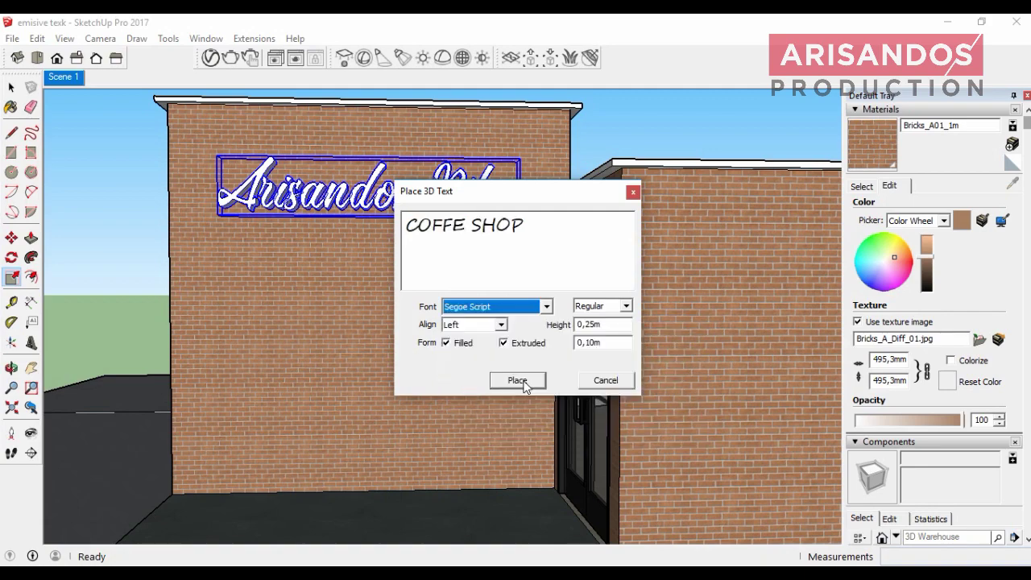
pyautogui.click(522, 381)
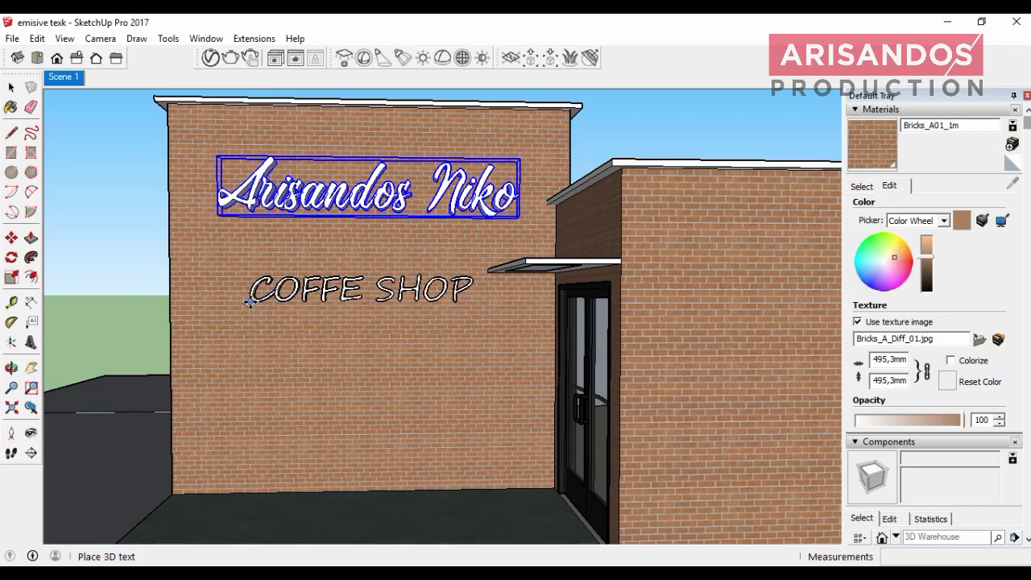
# - Place COFFE SHOP below Arisandos Niko and move it up 0.32 m
pyautogui.click(250, 301)
pyautogui.press('m')
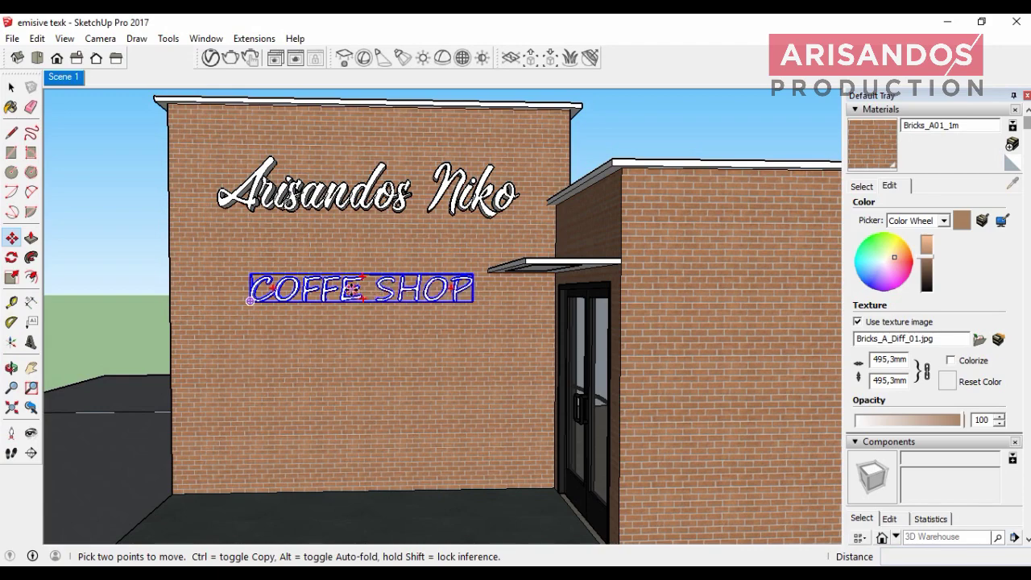
pyautogui.click(352, 288)
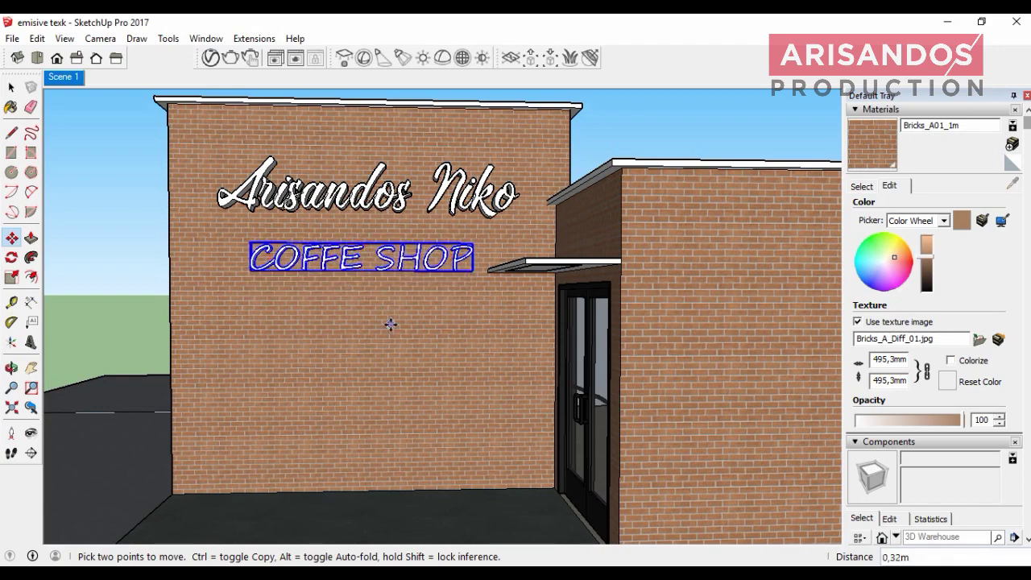
pyautogui.click(10, 91)
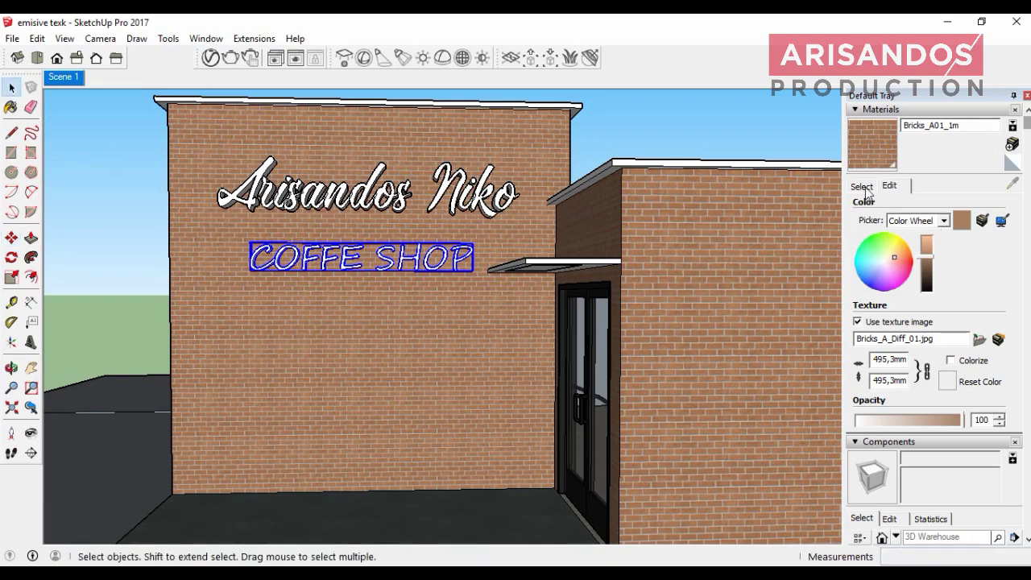
# - Create material 'LAMPU TEKS KUNING' from the yellow Color D05 swatch in the Colors library
pyautogui.click(861, 186)
pyautogui.click(951, 208)
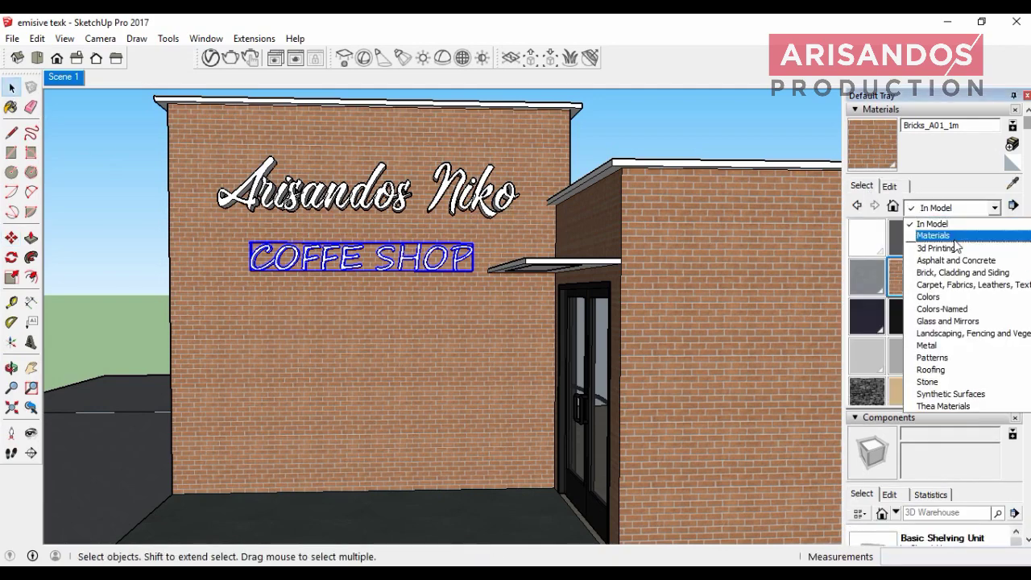
pyautogui.click(951, 297)
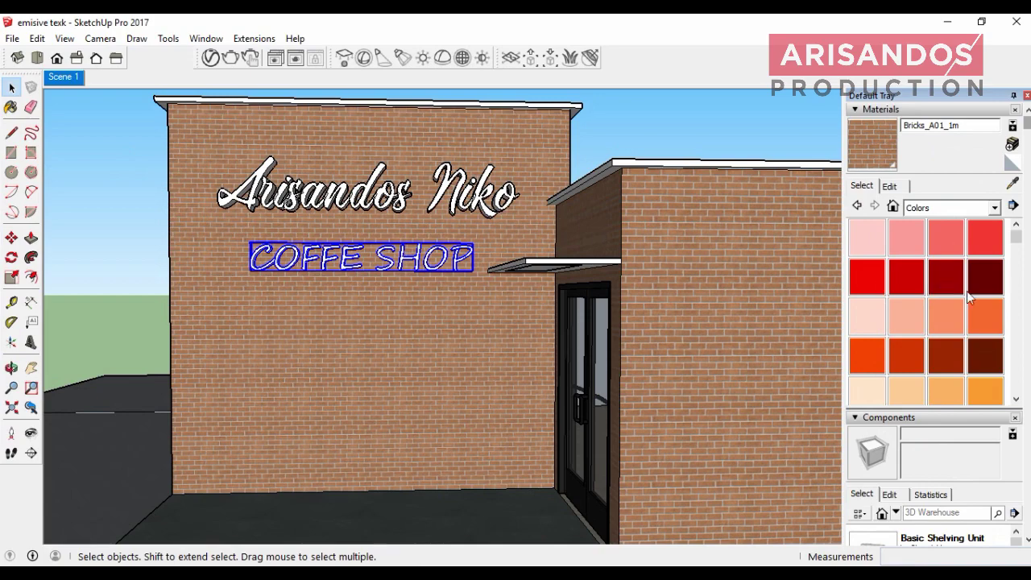
pyautogui.scroll(-2, 985, 329)
pyautogui.scroll(-2, 986, 332)
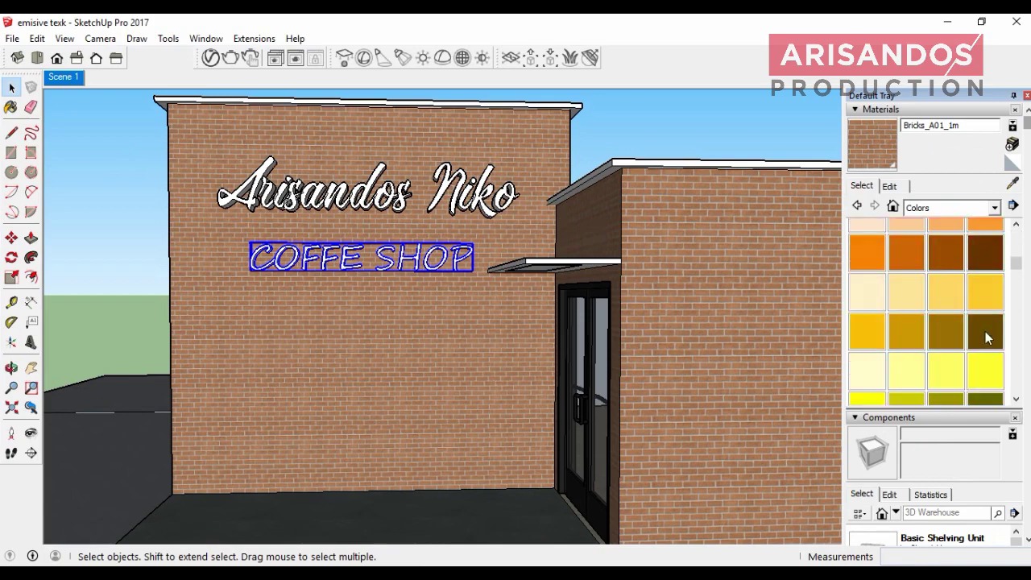
pyautogui.click(863, 333)
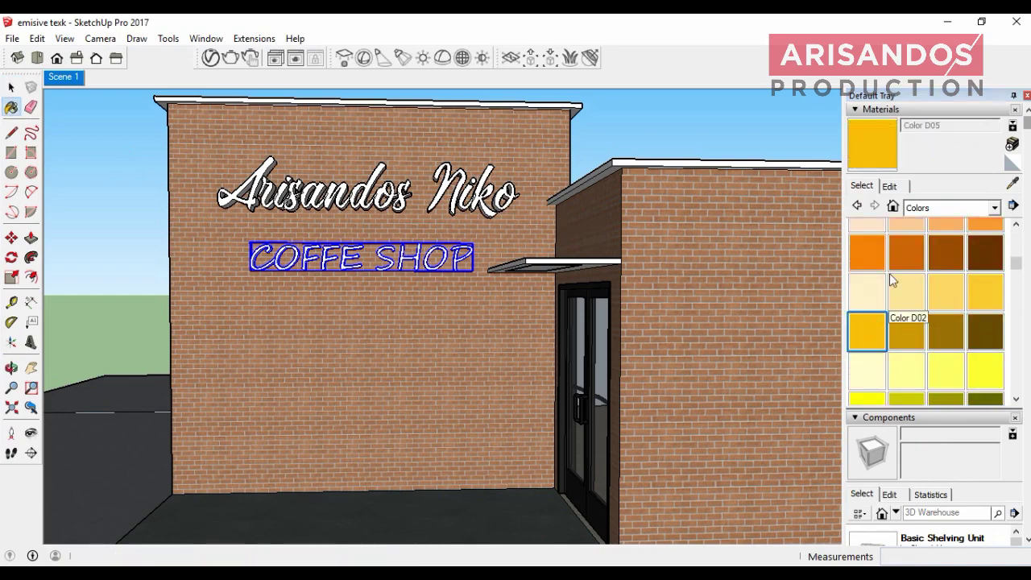
pyautogui.click(1013, 143)
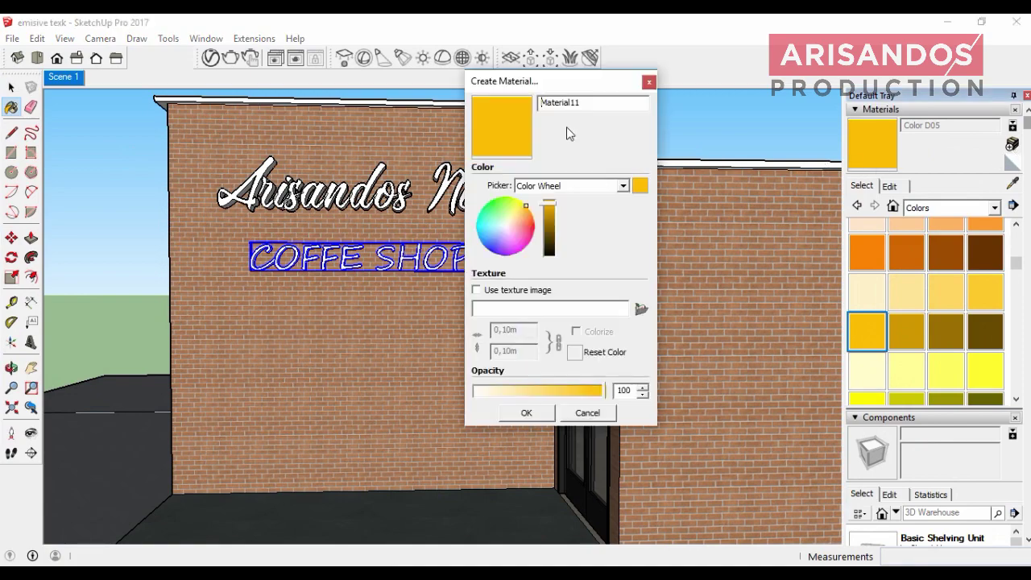
pyautogui.moveTo(586, 103); pyautogui.dragTo(539, 118)
pyautogui.write('LAMPU ')
pyautogui.write('TEKS KUNING')
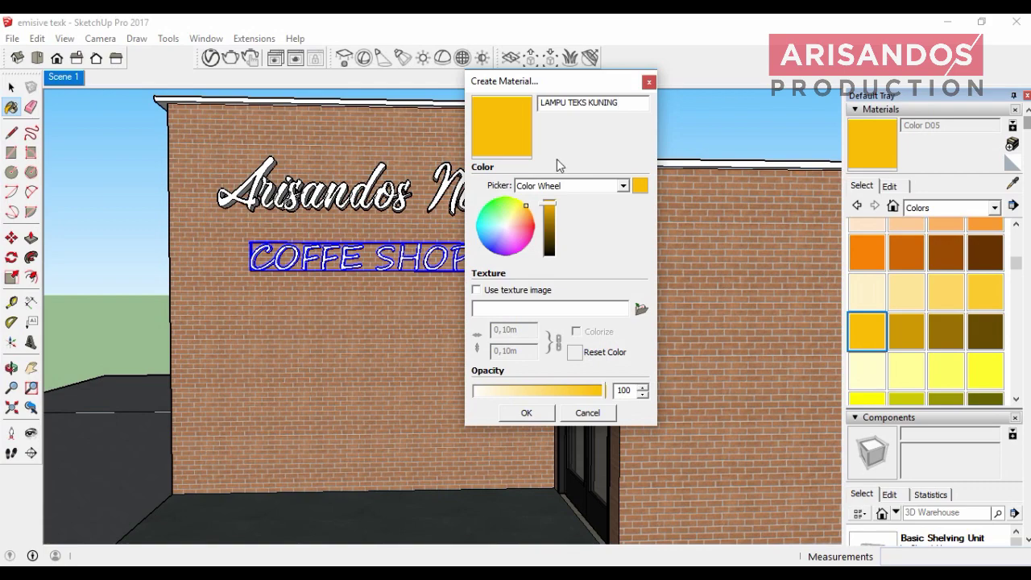
pyautogui.click(528, 413)
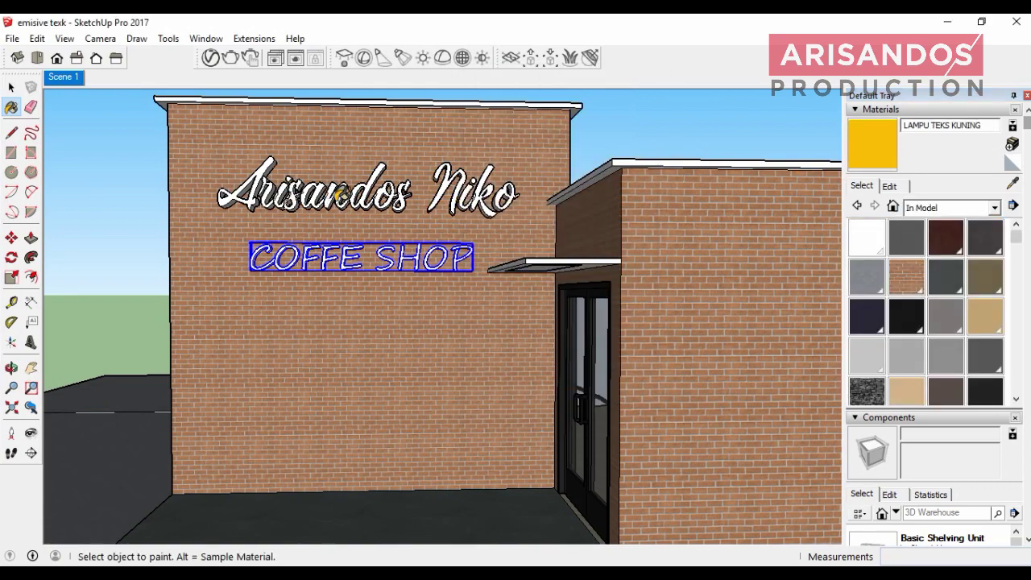
# - Paint Arisandos Niko yellow and COFFE SHOP with the red Color A05 swatch
pyautogui.scroll(4, 465, 179)
pyautogui.click(444, 175)
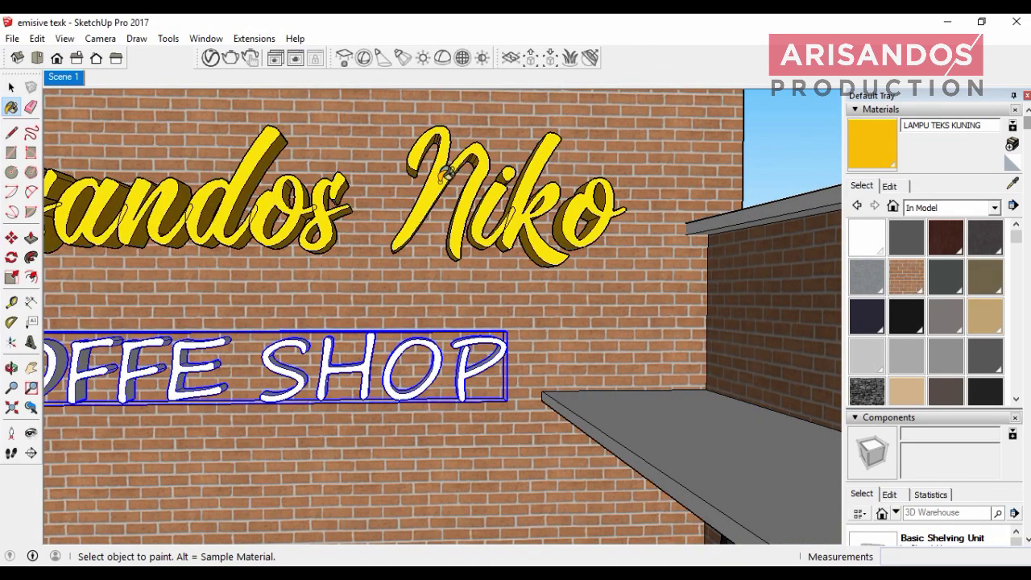
pyautogui.scroll(-5, 451, 179)
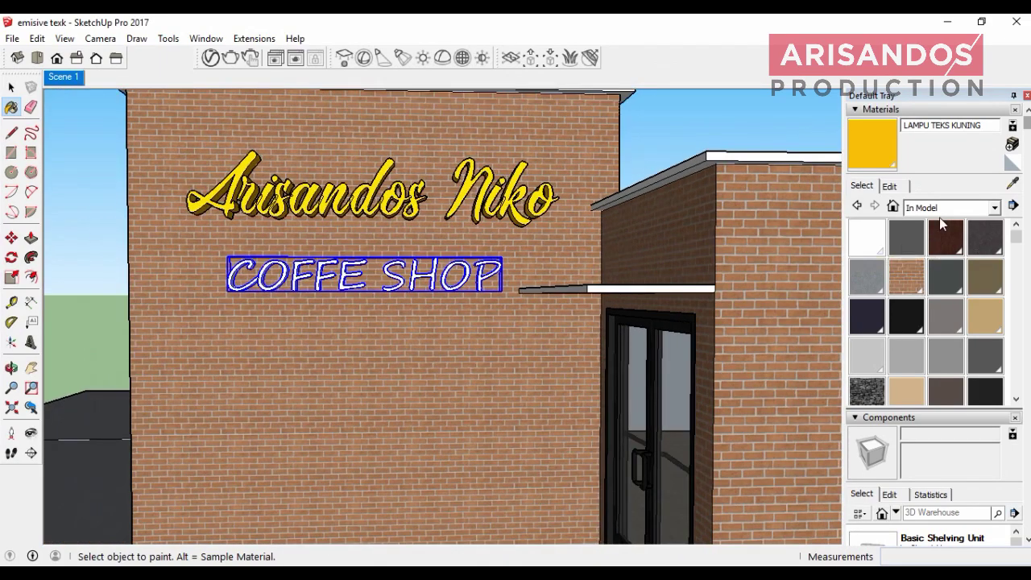
pyautogui.click(994, 207)
pyautogui.click(946, 295)
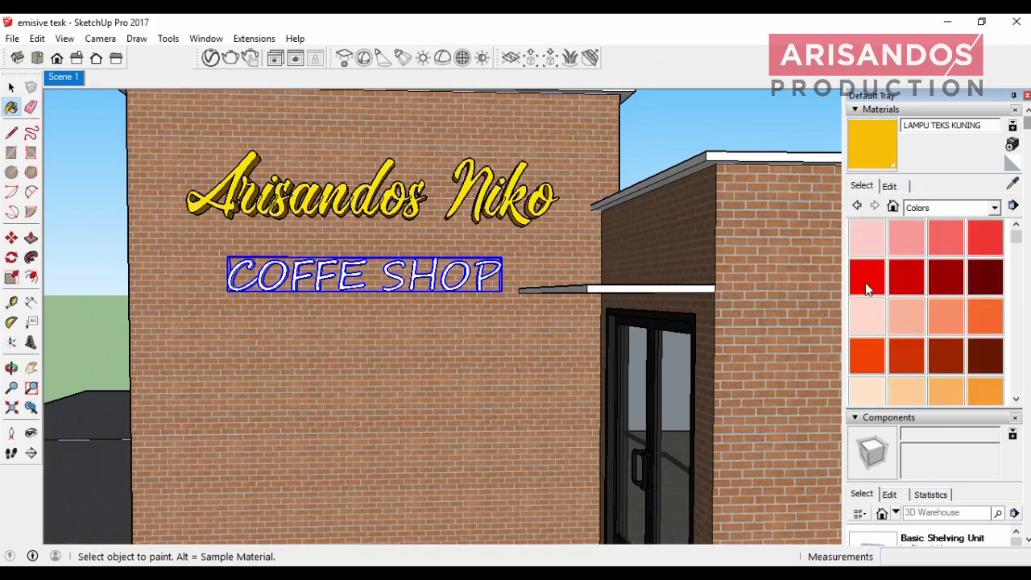
pyautogui.click(867, 276)
pyautogui.scroll(3, 460, 274)
pyautogui.scroll(3, 432, 240)
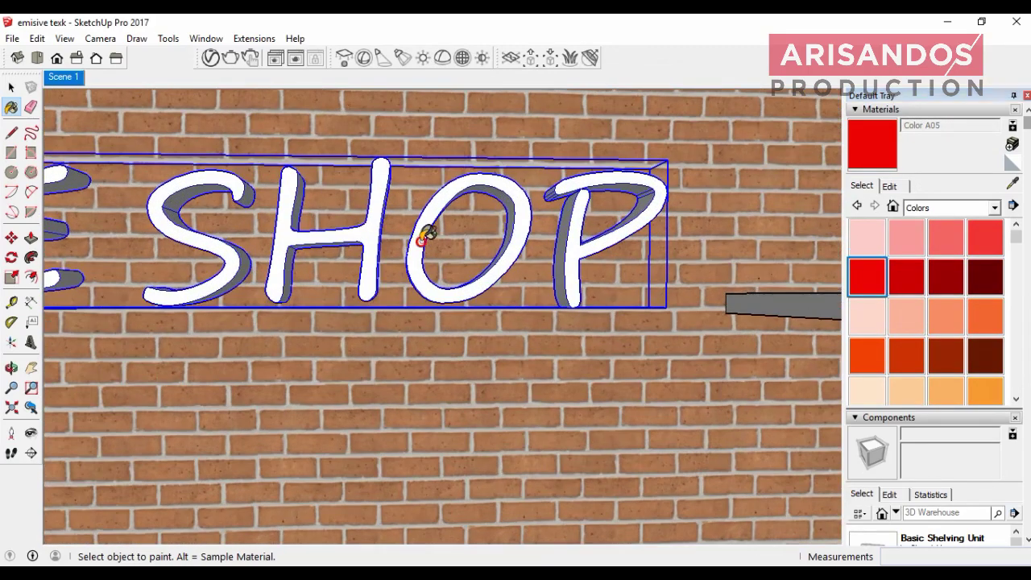
pyautogui.click(432, 240)
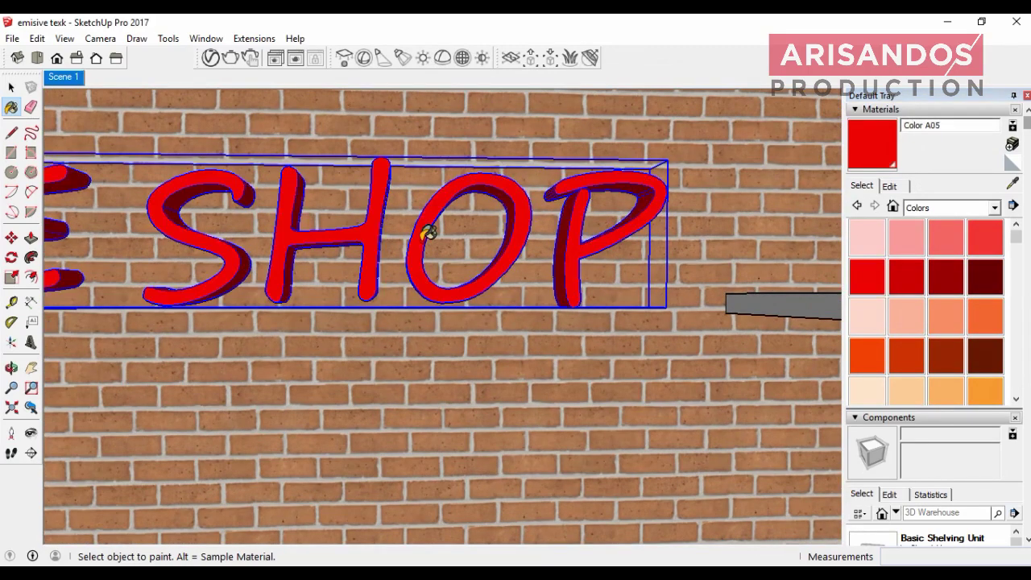
# - Rename the red material to LAMPU MERAH and keep painting with it
pyautogui.click(934, 125)
pyautogui.write('LAMPU MERAH')
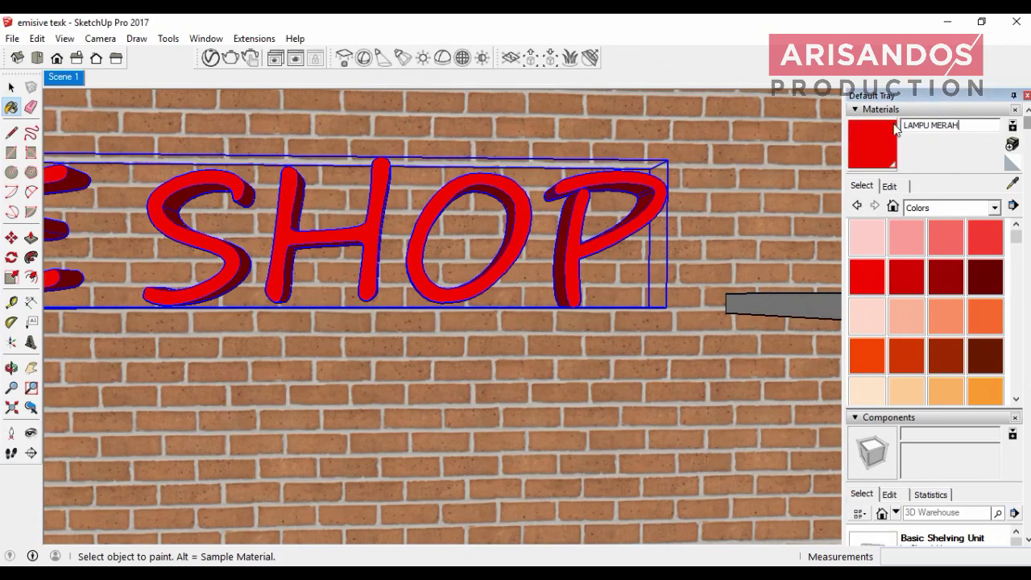
pyautogui.scroll(-2, 634, 283)
pyautogui.scroll(-1, 615, 299)
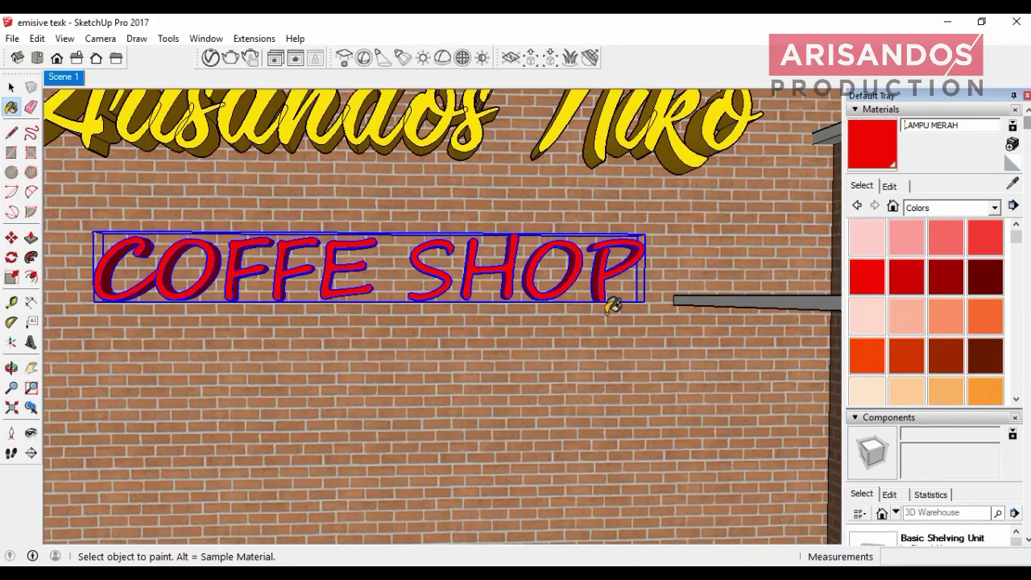
pyautogui.scroll(-1, 553, 249)
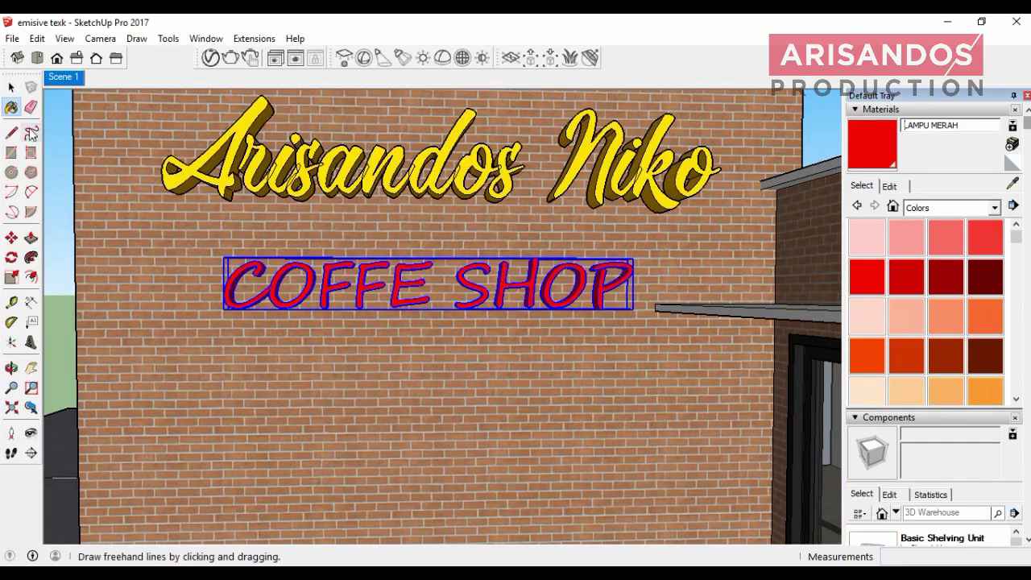
pyautogui.click(610, 284)
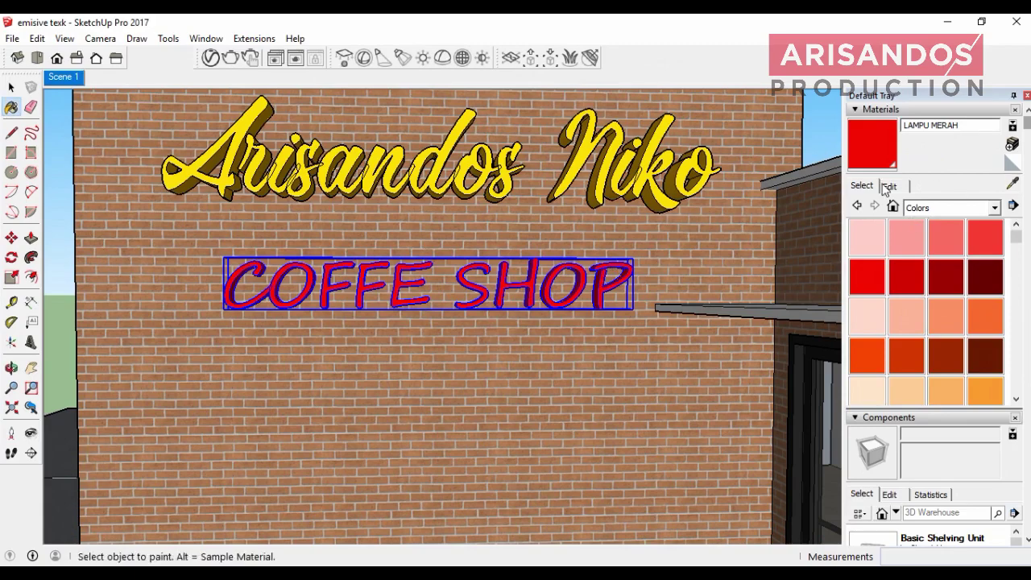
# - Switch the Materials browser to In Model and return to Select, clearing the selection
pyautogui.click(894, 206)
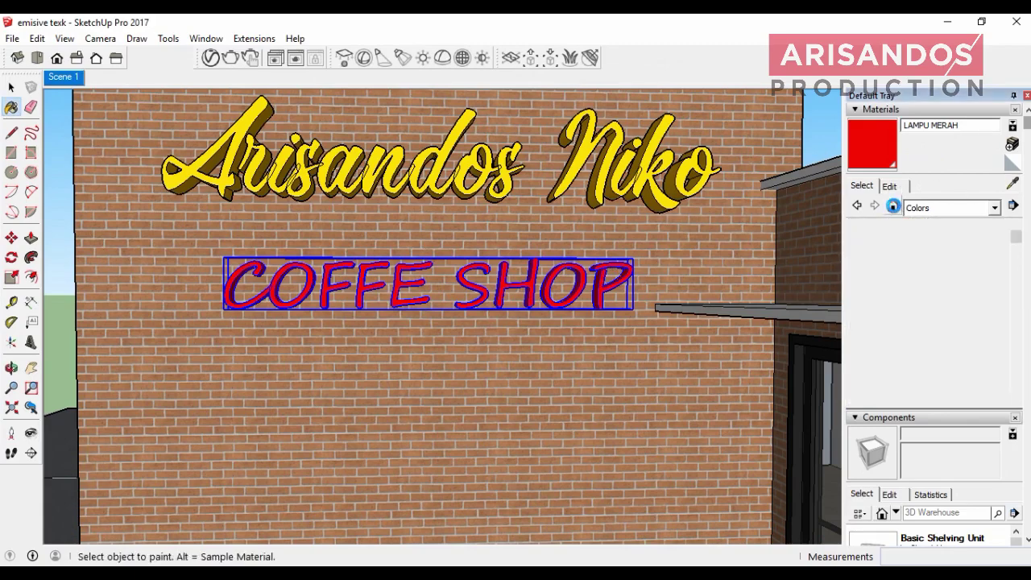
pyautogui.scroll(-2, 970, 287)
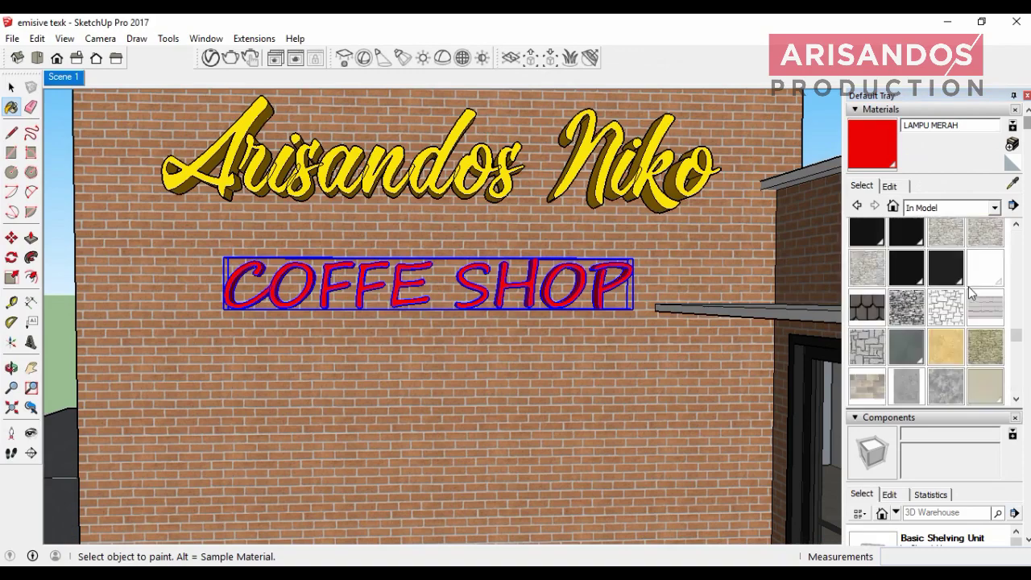
pyautogui.scroll(-2, 932, 361)
pyautogui.scroll(-2, 927, 351)
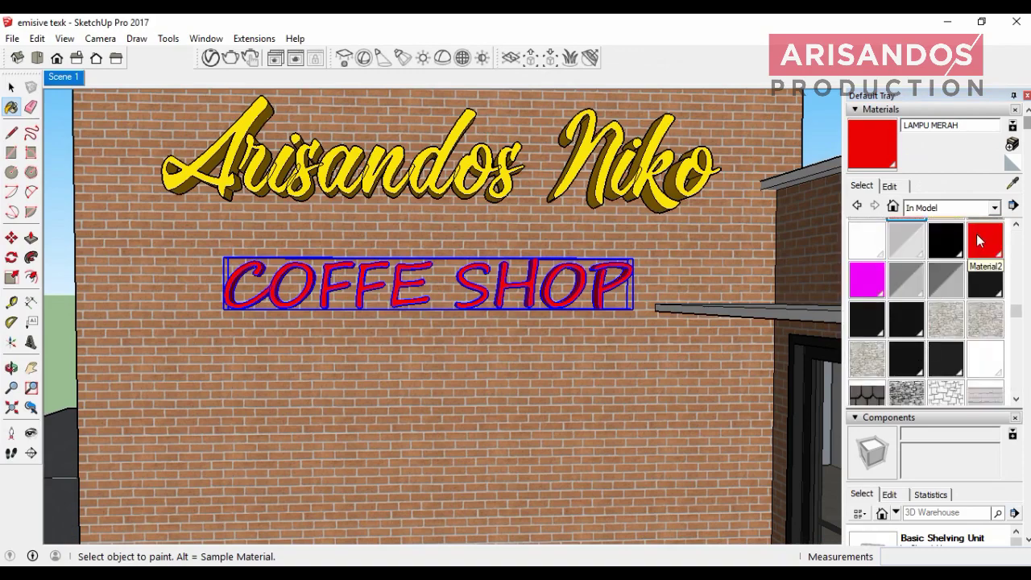
pyautogui.scroll(2, 976, 234)
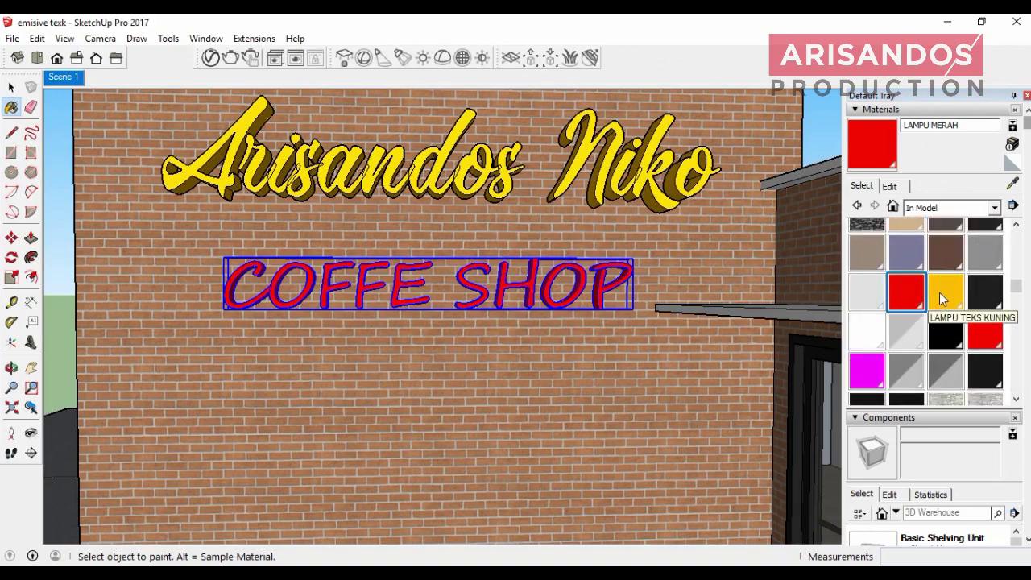
pyautogui.click(11, 87)
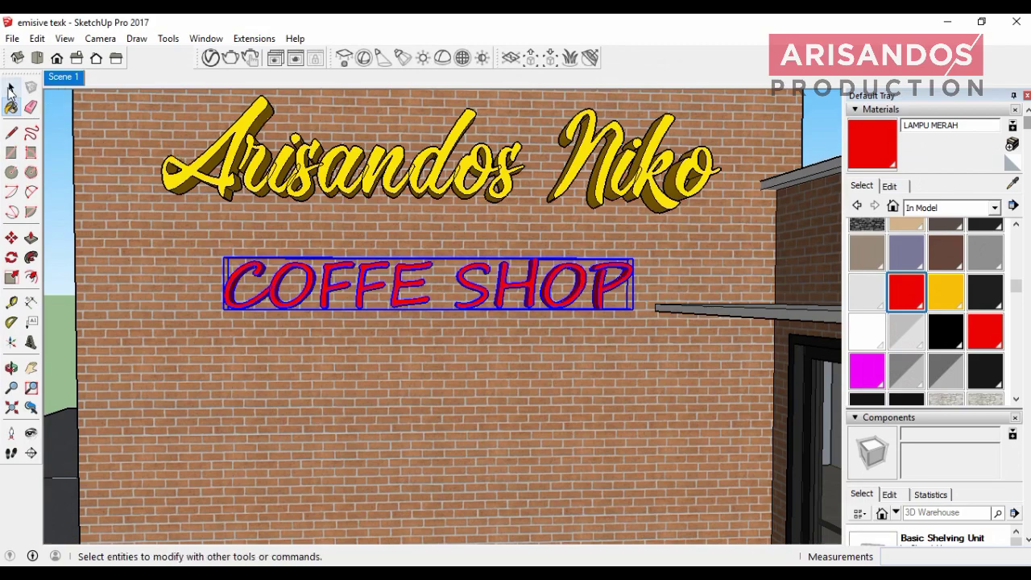
pyautogui.click(54, 137)
pyautogui.scroll(-1, 478, 236)
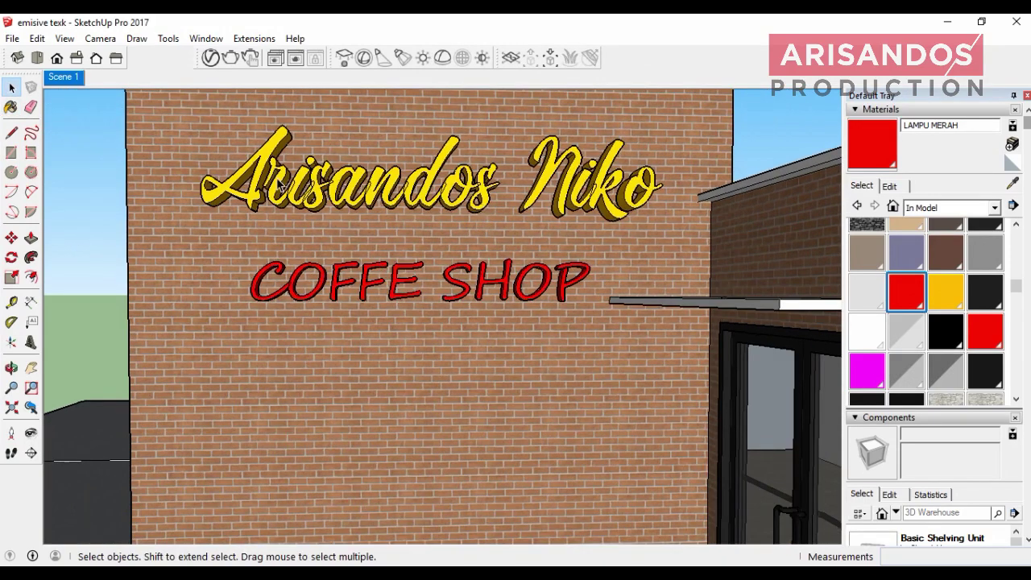
# - Start an interactive V-Ray render and move the COFFE SHOP sign 0.39 m lower
pyautogui.click(250, 58)
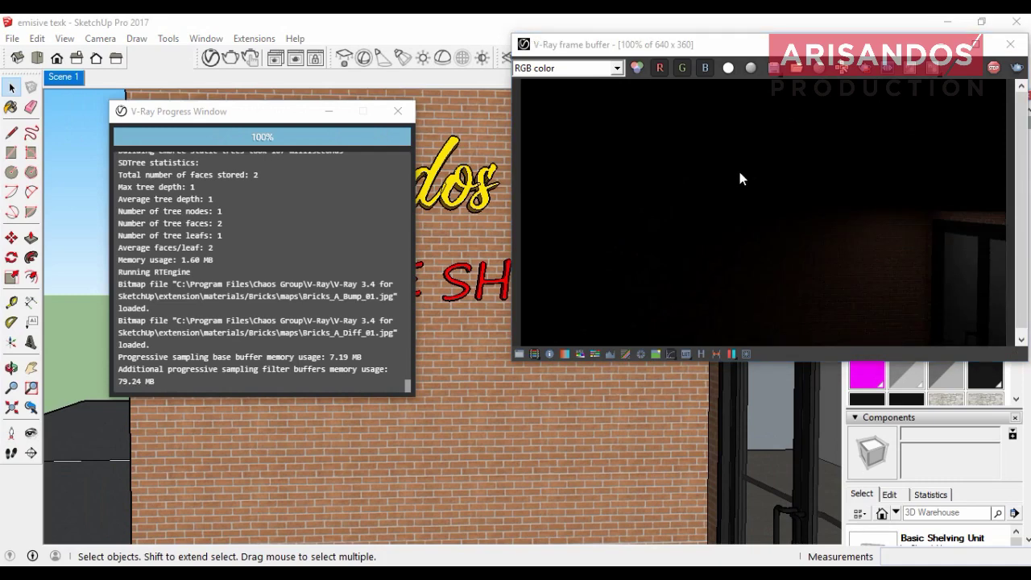
pyautogui.click(397, 111)
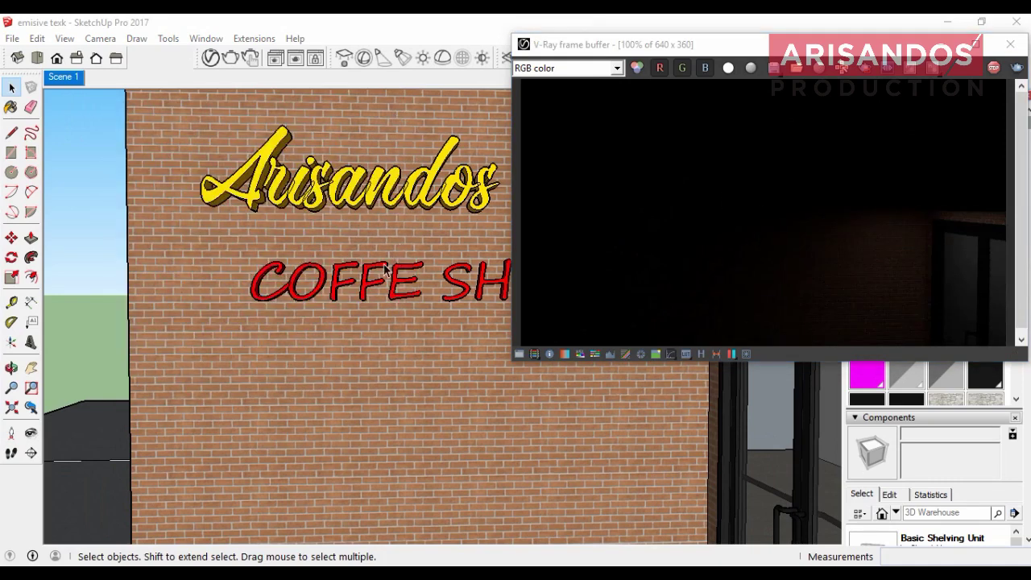
pyautogui.click(371, 276)
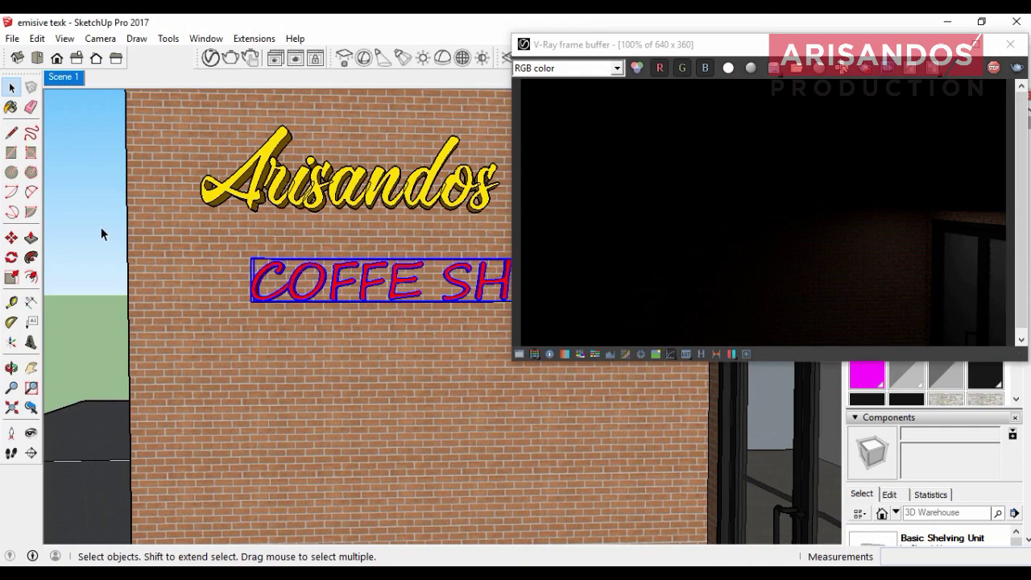
pyautogui.click(13, 240)
pyautogui.click(397, 278)
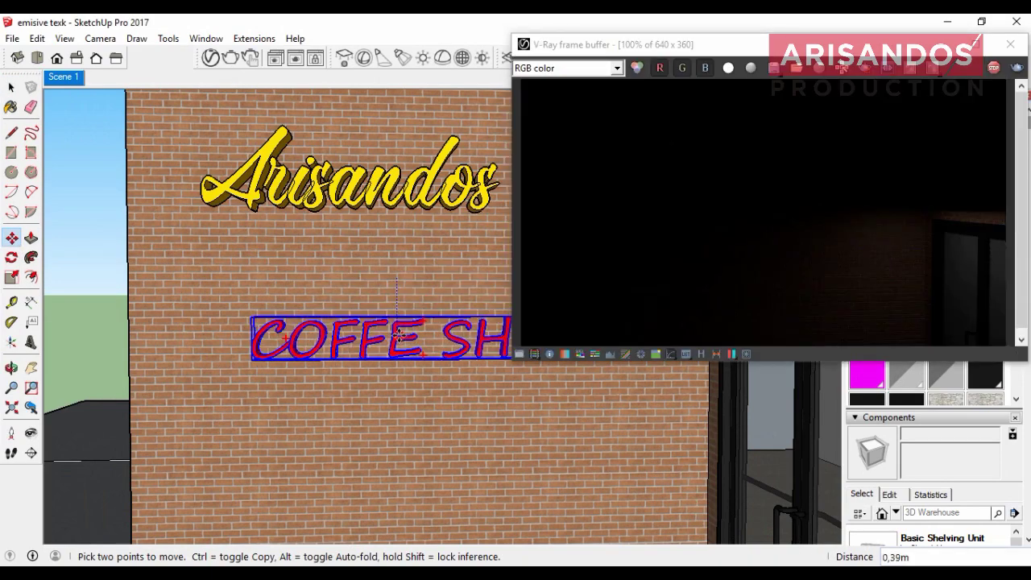
pyautogui.click(398, 333)
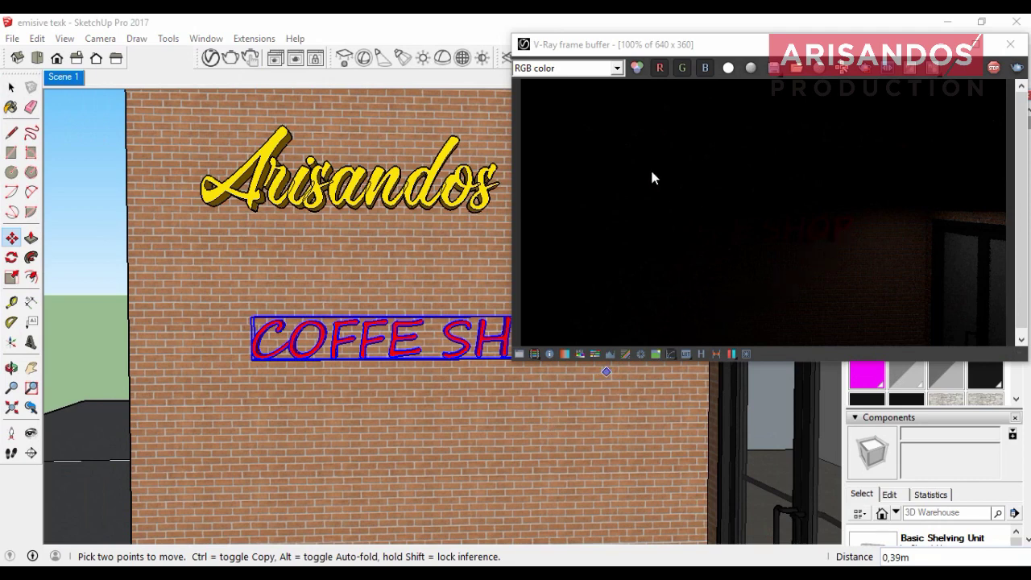
# - Deselect the sign and open the V-Ray Asset Editor
pyautogui.click(12, 86)
pyautogui.click(87, 151)
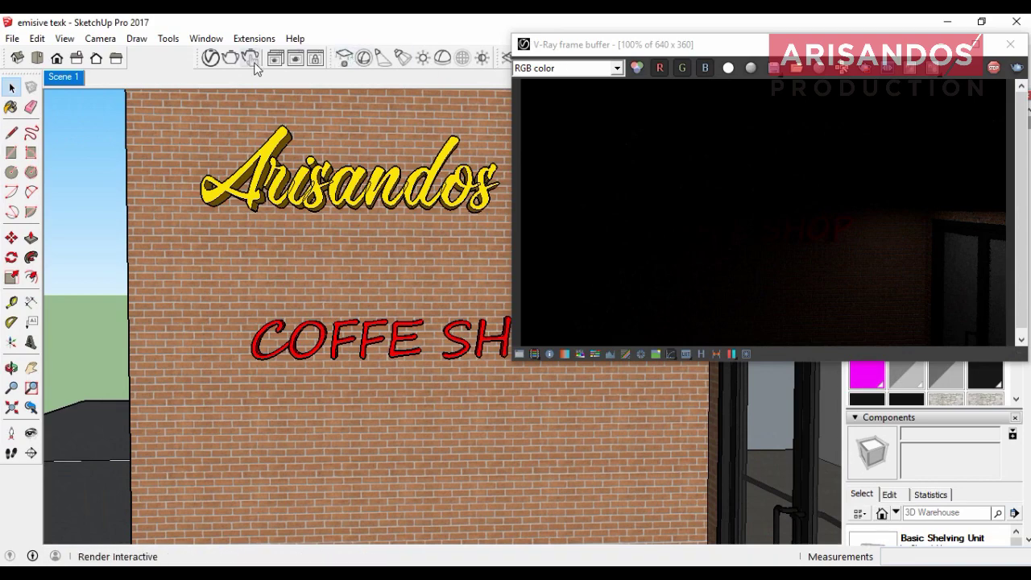
pyautogui.click(211, 58)
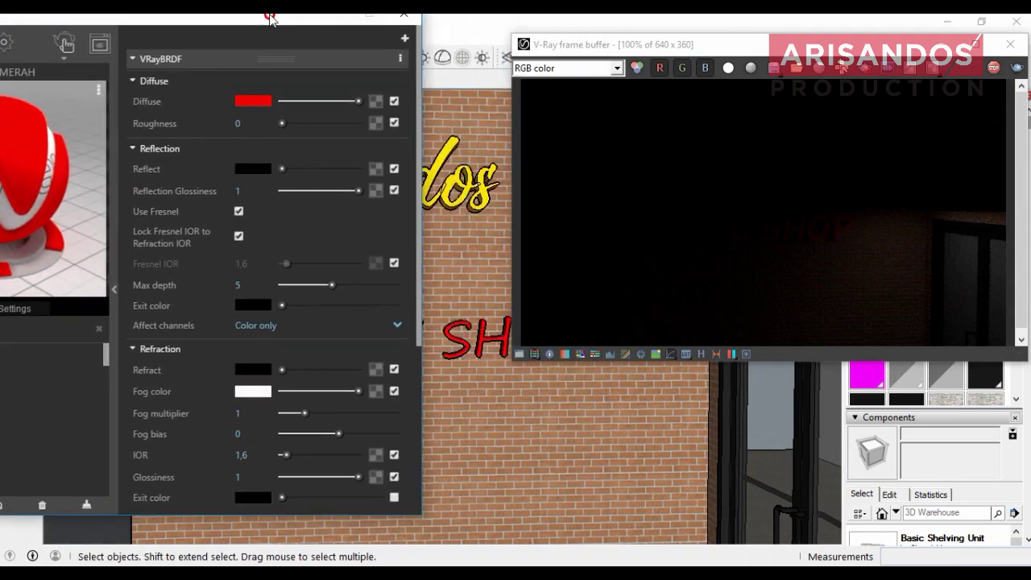
# - Close the frame buffer and place a V-Ray Dome Light on the ground by the building
pyautogui.moveTo(269, 12); pyautogui.dragTo(218, 23)
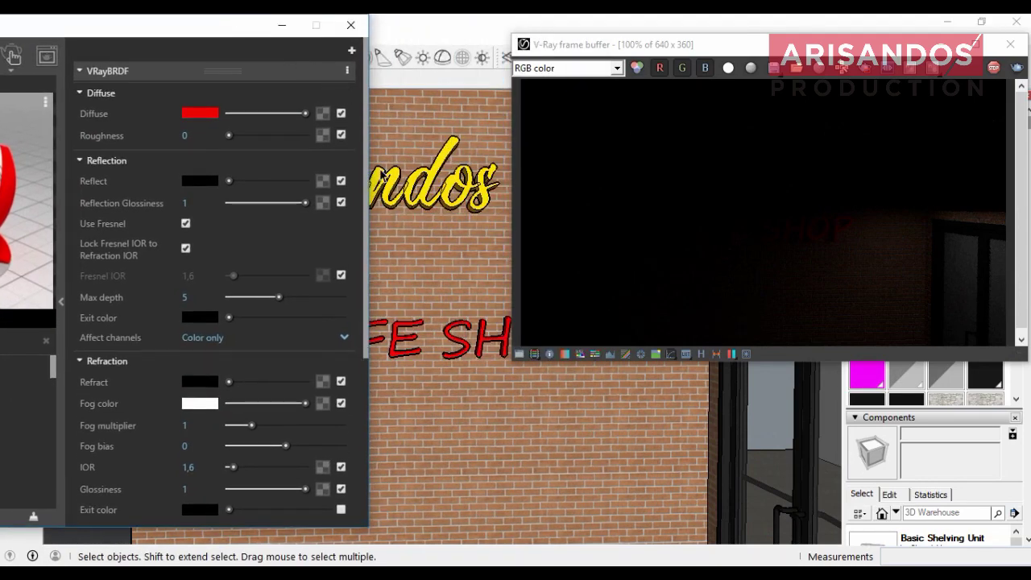
pyautogui.scroll(-3, 400, 254)
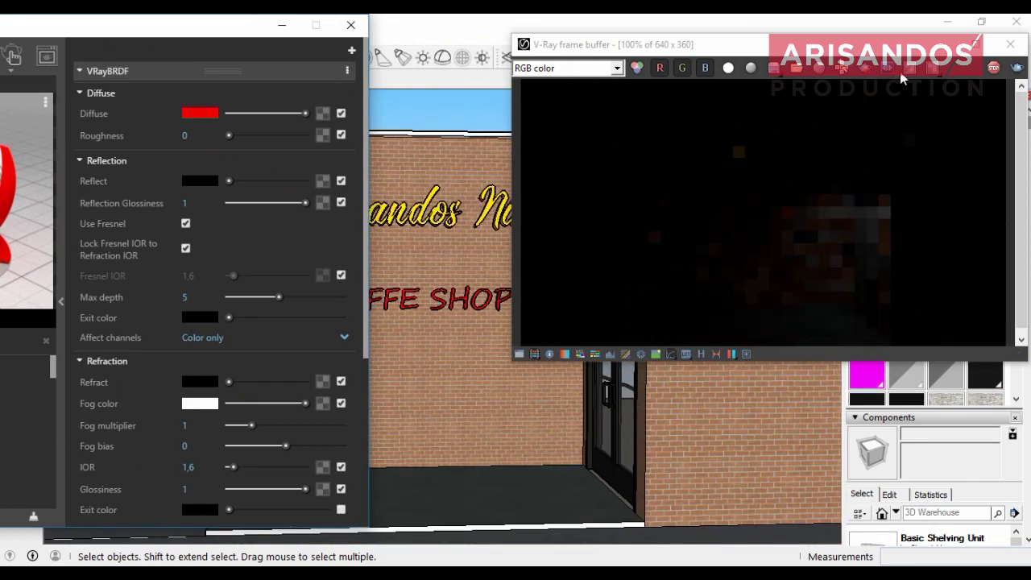
pyautogui.click(1011, 45)
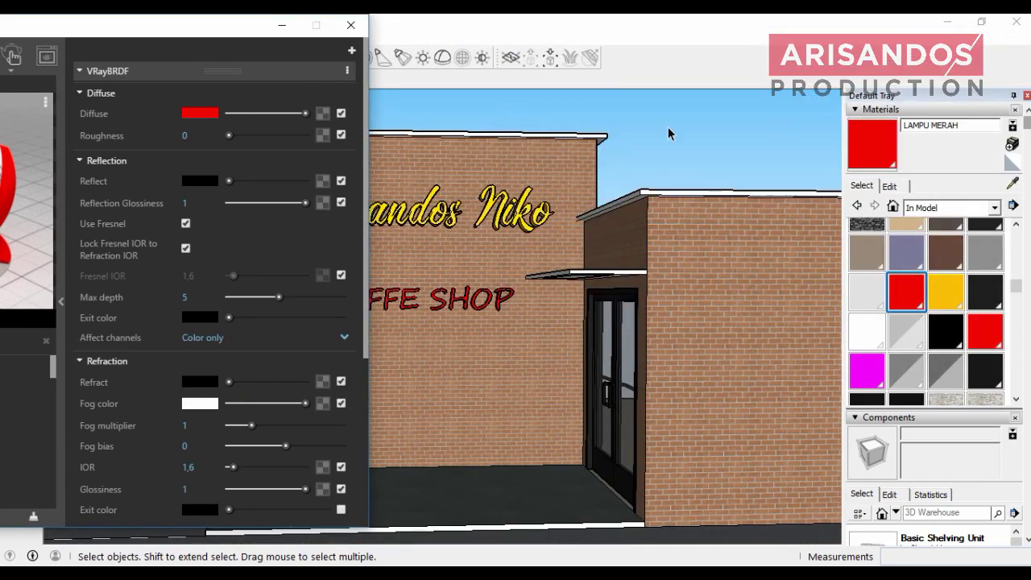
pyautogui.click(442, 58)
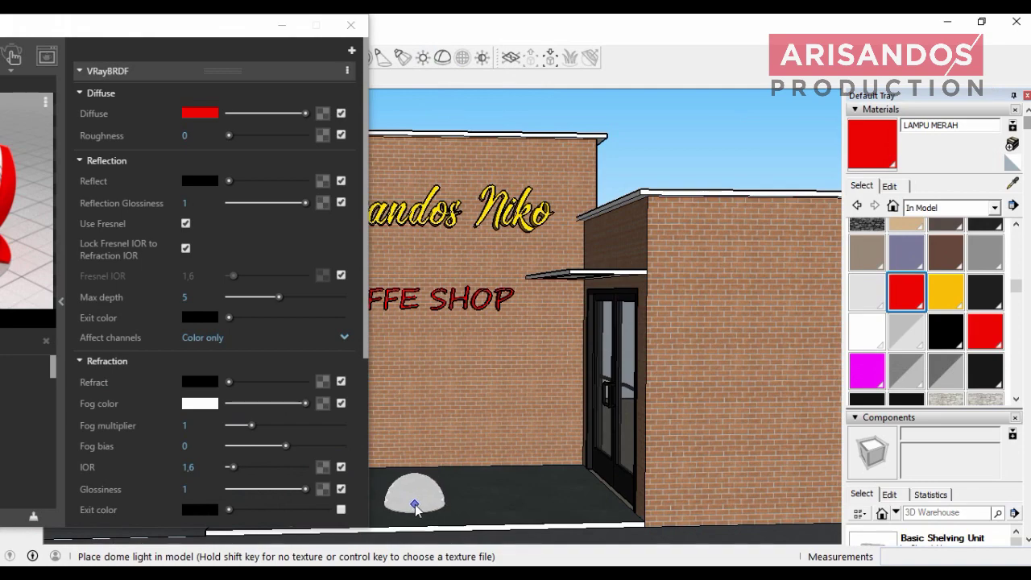
pyautogui.click(416, 504)
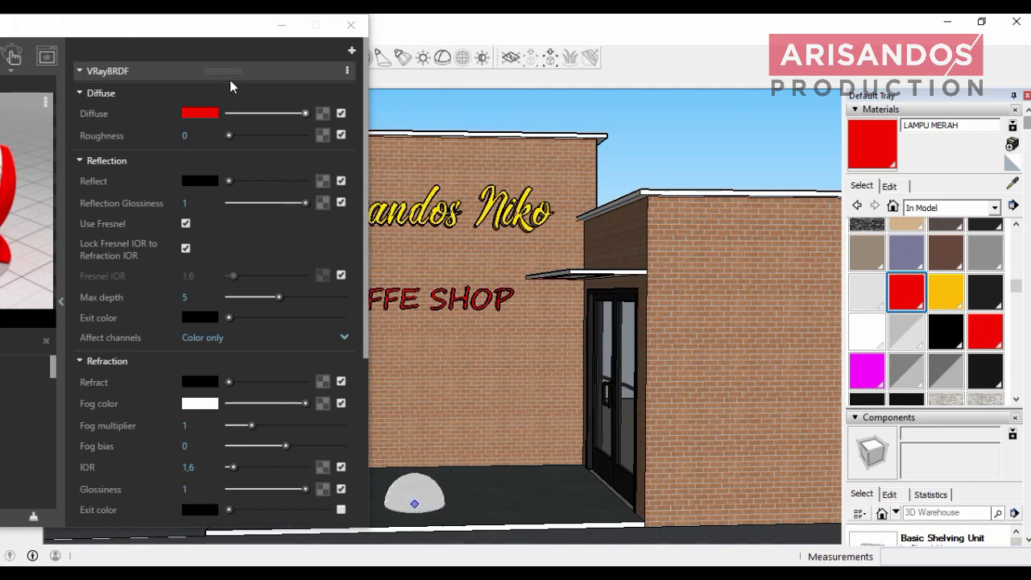
pyautogui.moveTo(202, 32)
pyautogui.mouseDown()
pyautogui.moveTo(357, 19)
pyautogui.moveTo(621, 46)
pyautogui.moveTo(697, 17)
pyautogui.moveTo(253, 25)
pyautogui.moveTo(290, 54)
pyautogui.moveTo(486, 40)
pyautogui.mouseUp()
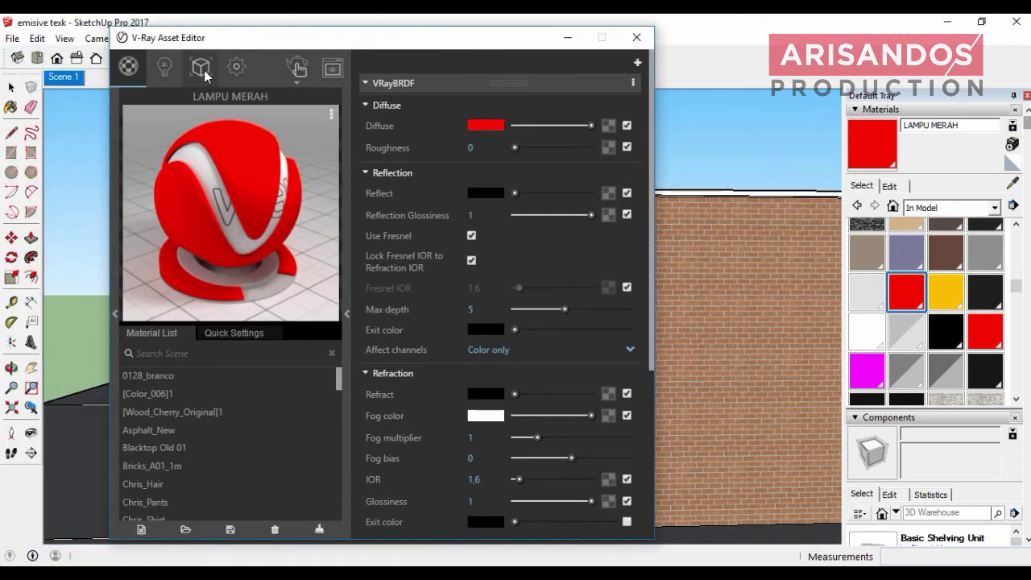
# - Load VizPeople_non_commercial_hdr_v1_10 as the Dome Light's HDRI bitmap texture
pyautogui.click(166, 67)
pyautogui.click(149, 113)
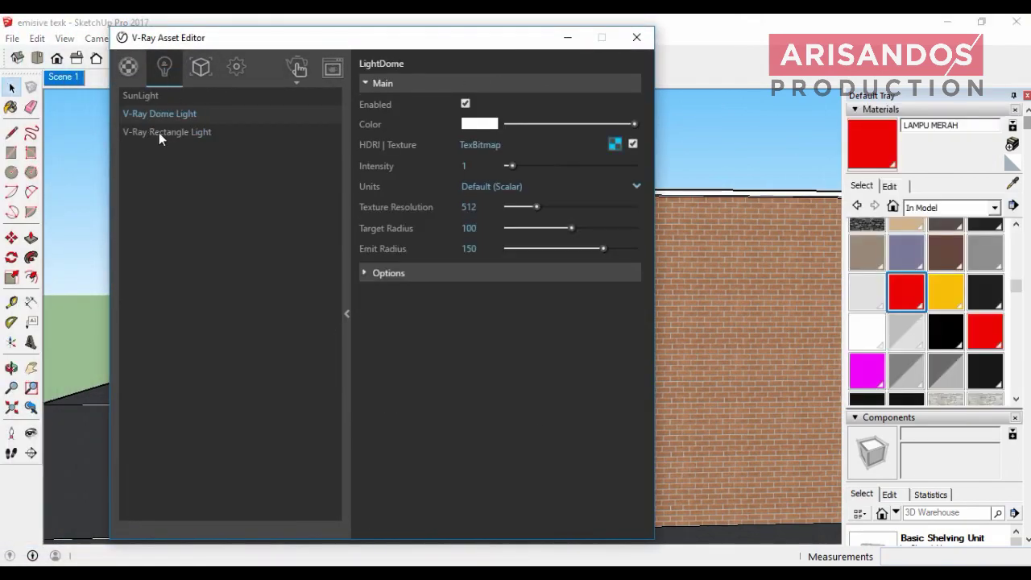
pyautogui.click(616, 145)
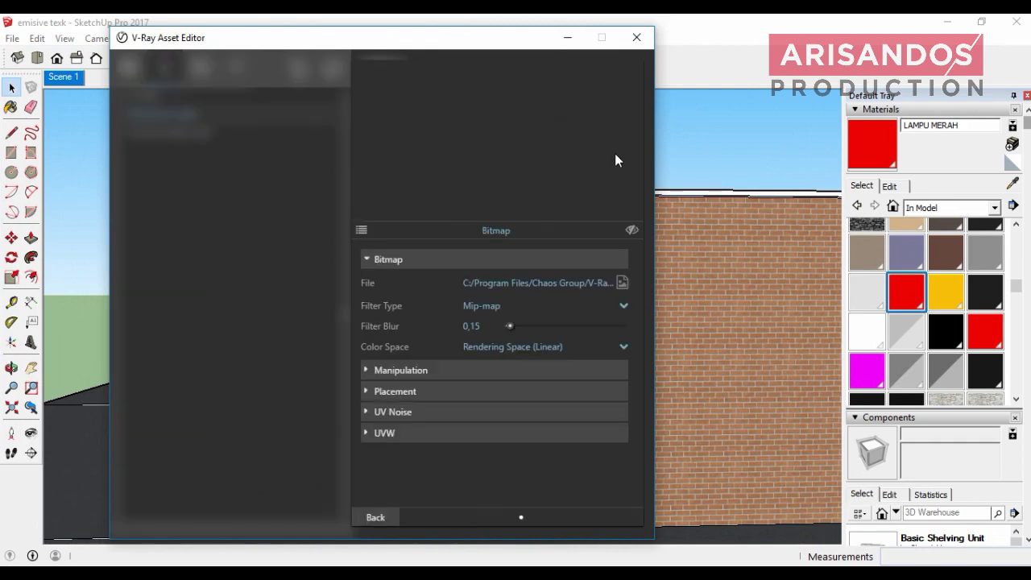
pyautogui.click(623, 282)
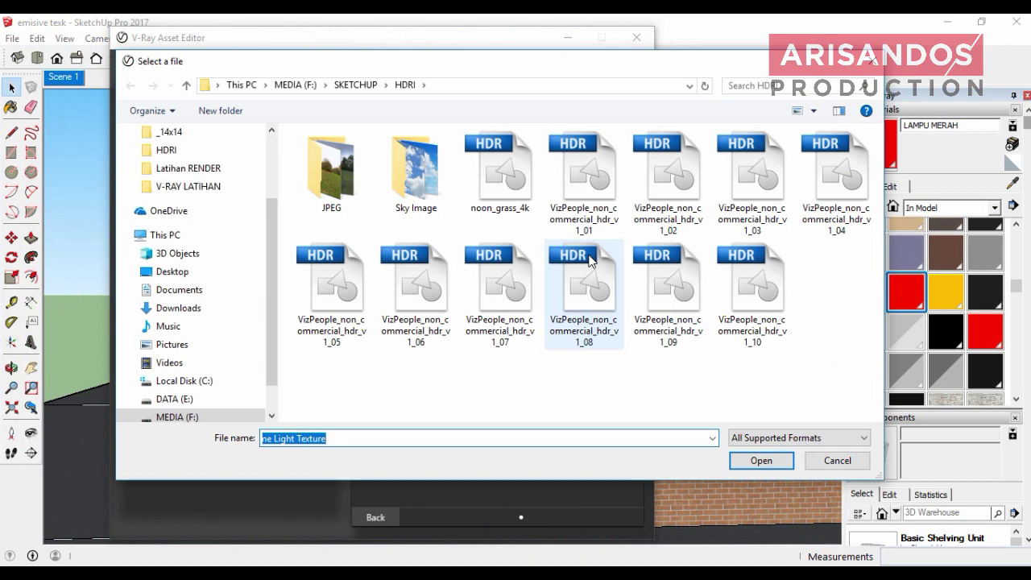
pyautogui.click(772, 312)
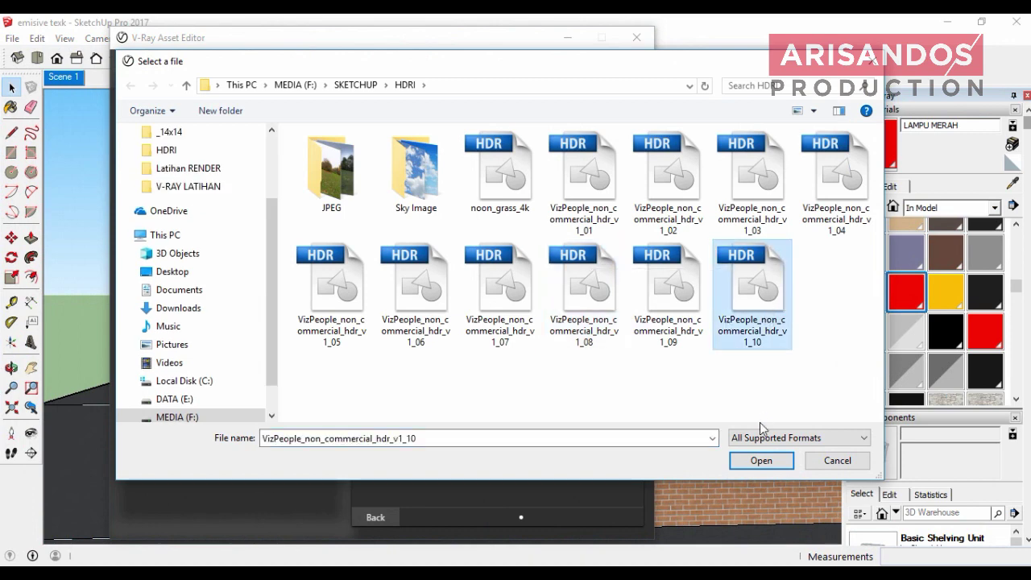
pyautogui.click(760, 460)
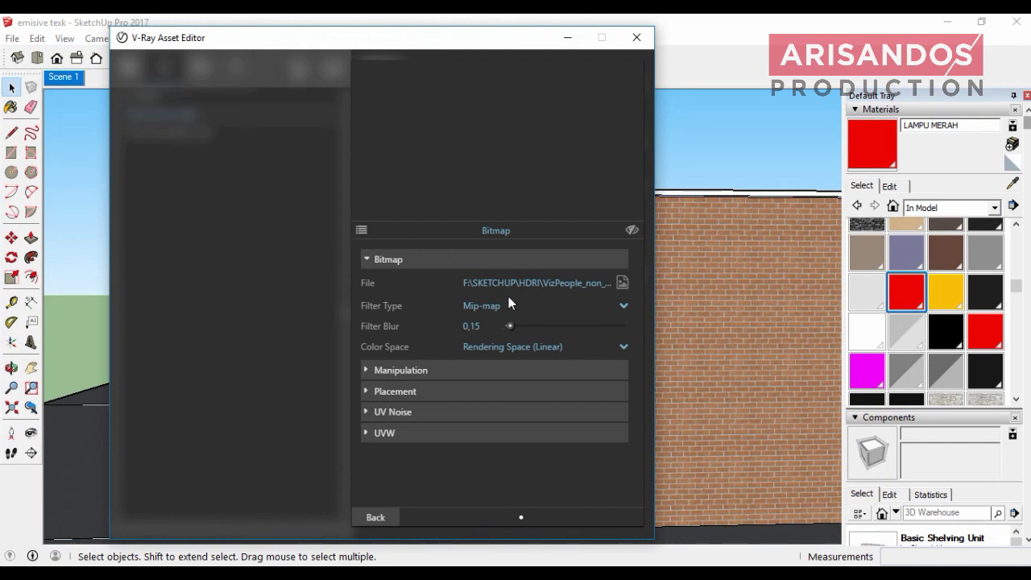
pyautogui.click(378, 517)
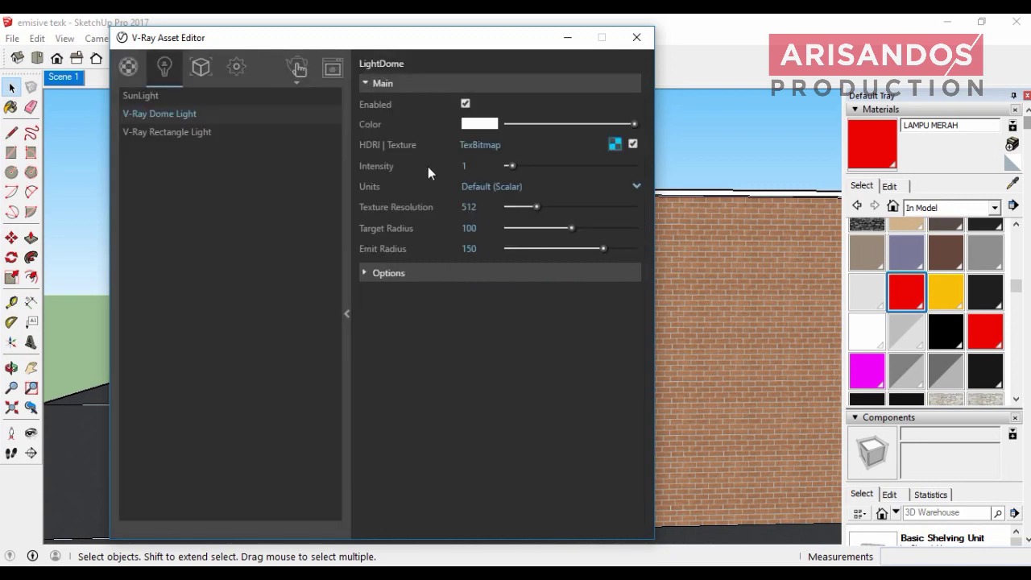
pyautogui.click(494, 169)
pyautogui.moveTo(481, 40); pyautogui.dragTo(274, 90)
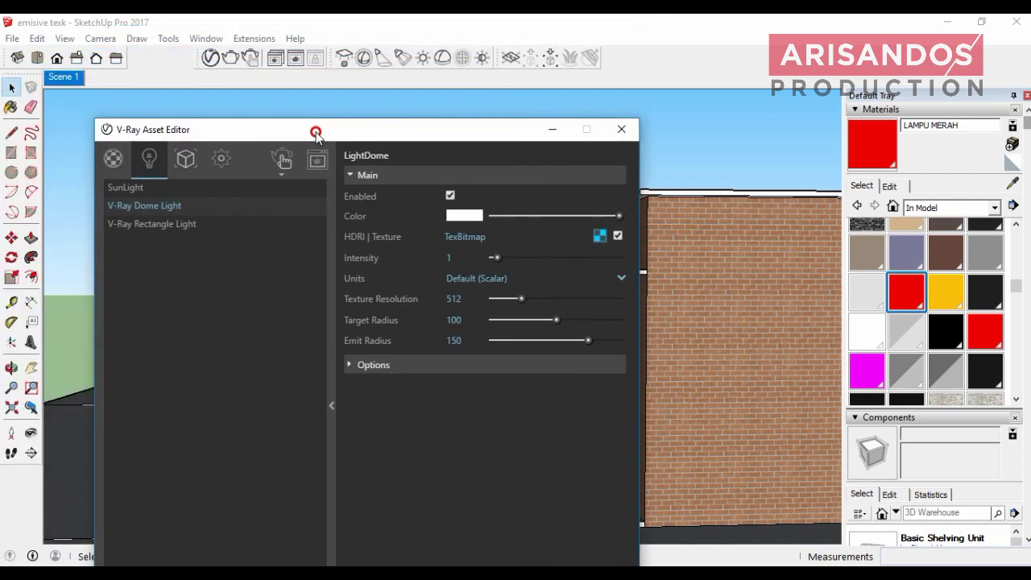
# - Set the Dome Light intensity to 2
pyautogui.moveTo(113, 93); pyautogui.dragTo(254, 129)
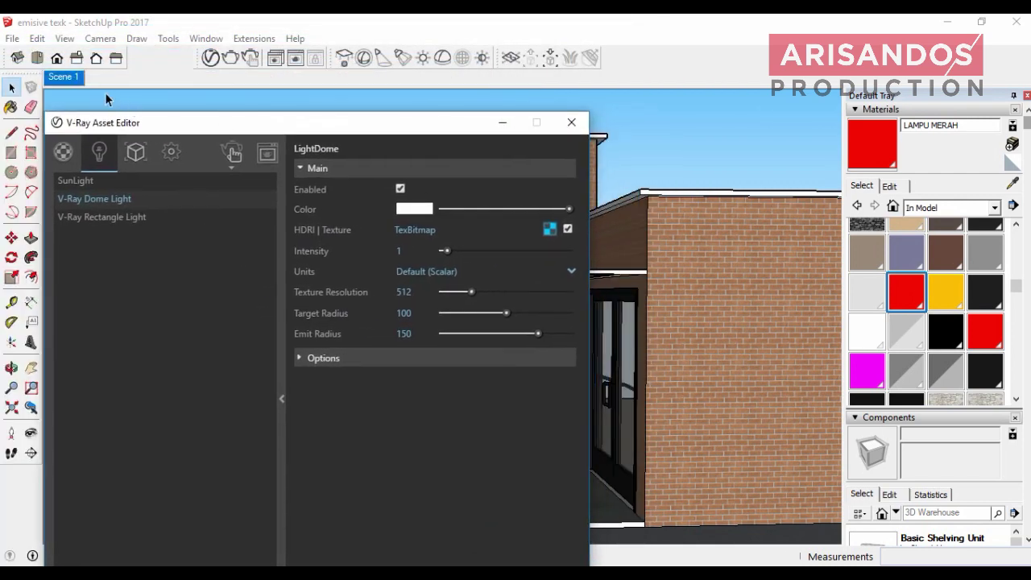
pyautogui.moveTo(206, 80); pyautogui.dragTo(365, 146, button='middle')
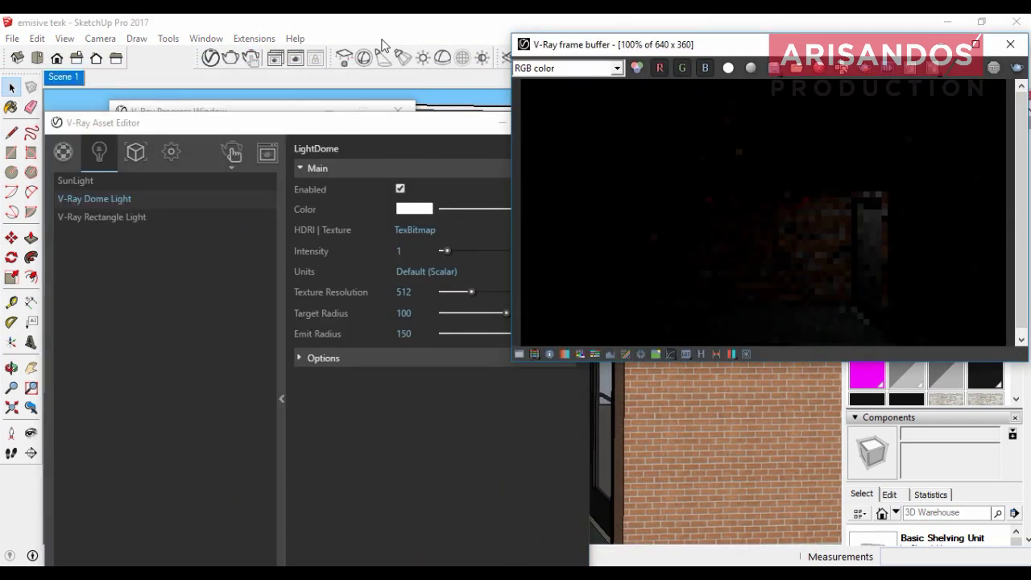
pyautogui.moveTo(340, 127); pyautogui.dragTo(303, 29)
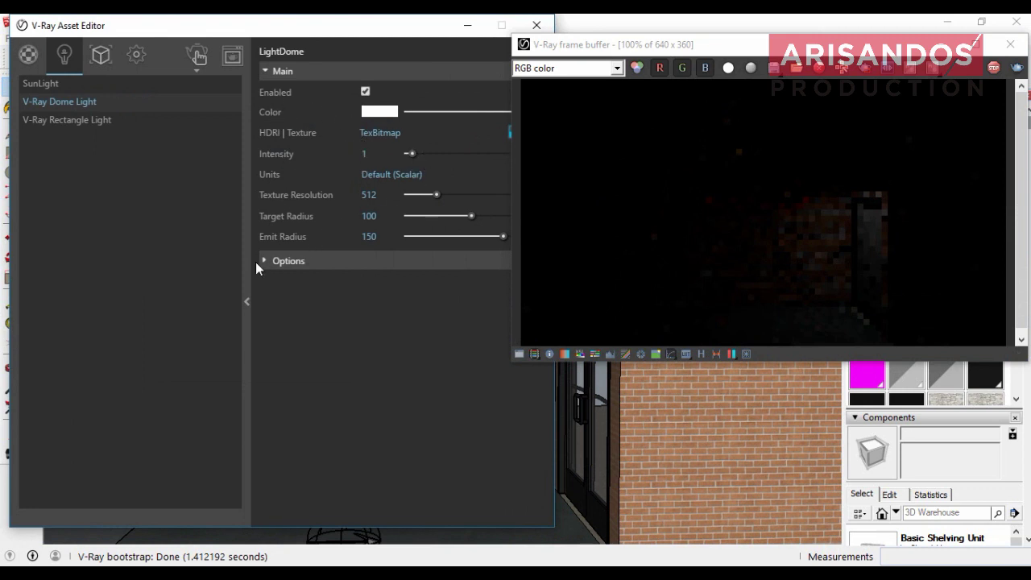
pyautogui.moveTo(413, 153); pyautogui.dragTo(419, 157)
pyautogui.doubleClick(359, 155)
pyautogui.press('Return')
pyautogui.click(263, 261)
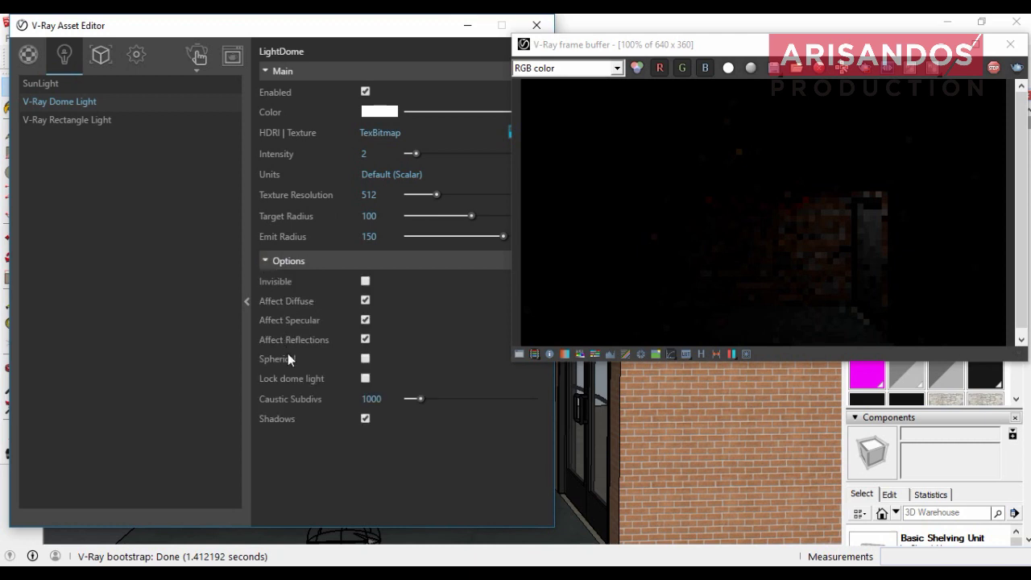
# - Enable Spherical for the dome light and move the editor off the render
pyautogui.click(366, 358)
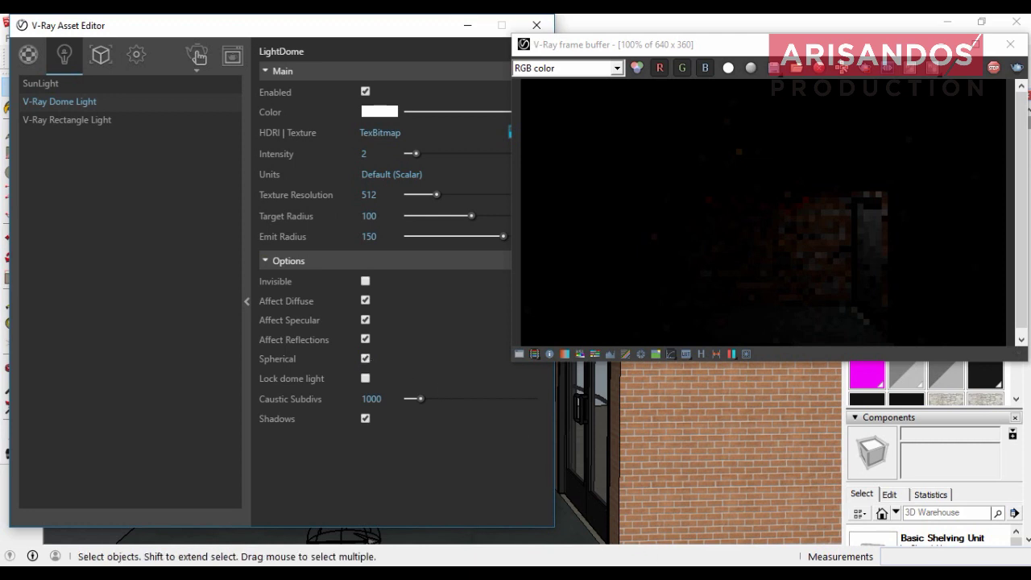
pyautogui.click(568, 142)
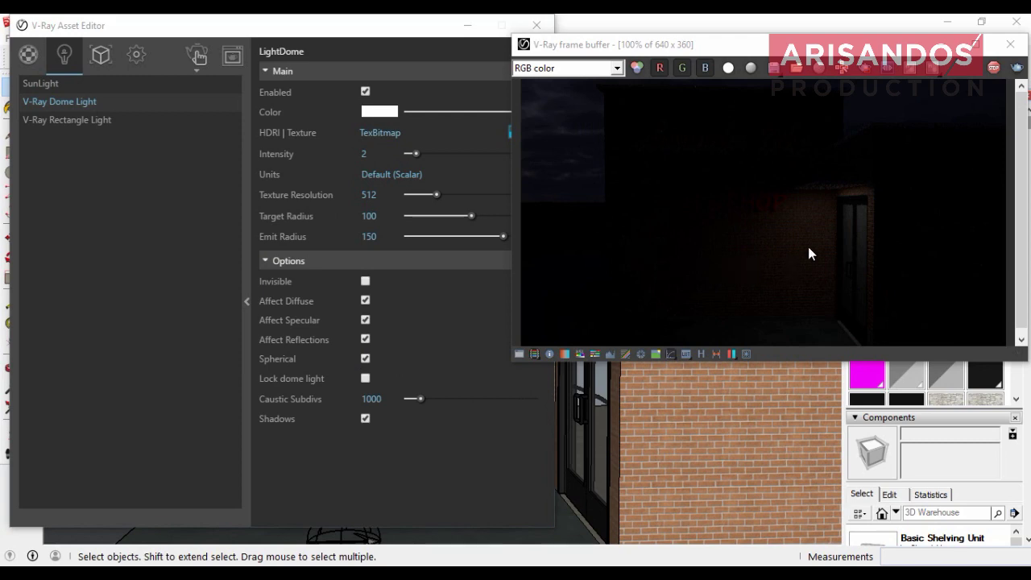
pyautogui.moveTo(398, 36)
pyautogui.mouseDown()
pyautogui.moveTo(284, 101)
pyautogui.moveTo(431, 42)
pyautogui.mouseUp()
pyautogui.scroll(-3, 466, 322)
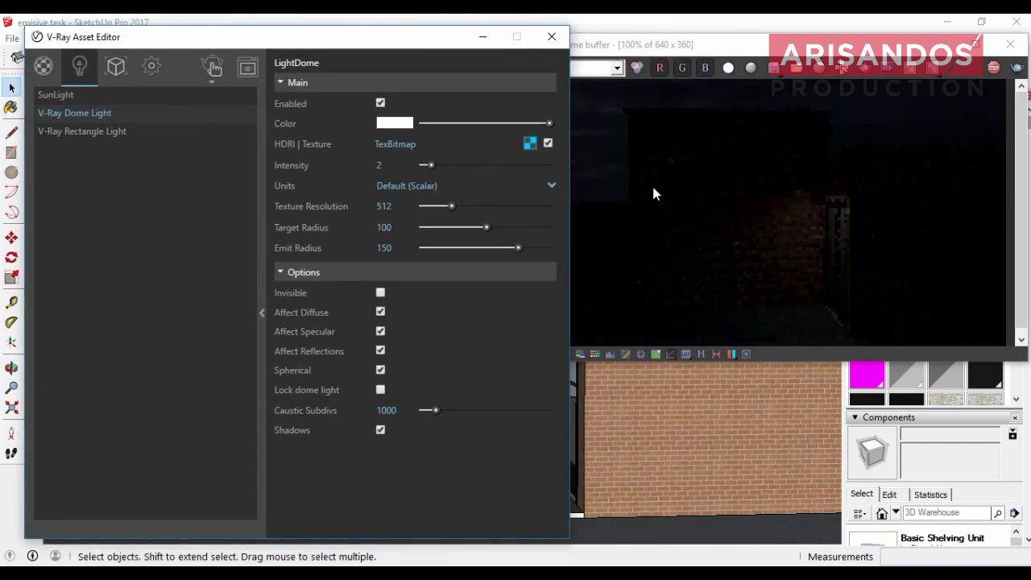
pyautogui.moveTo(385, 38)
pyautogui.mouseDown()
pyautogui.moveTo(306, 44)
pyautogui.moveTo(311, 23)
pyautogui.moveTo(344, 41)
pyautogui.moveTo(430, 25)
pyautogui.moveTo(431, 36)
pyautogui.mouseUp()
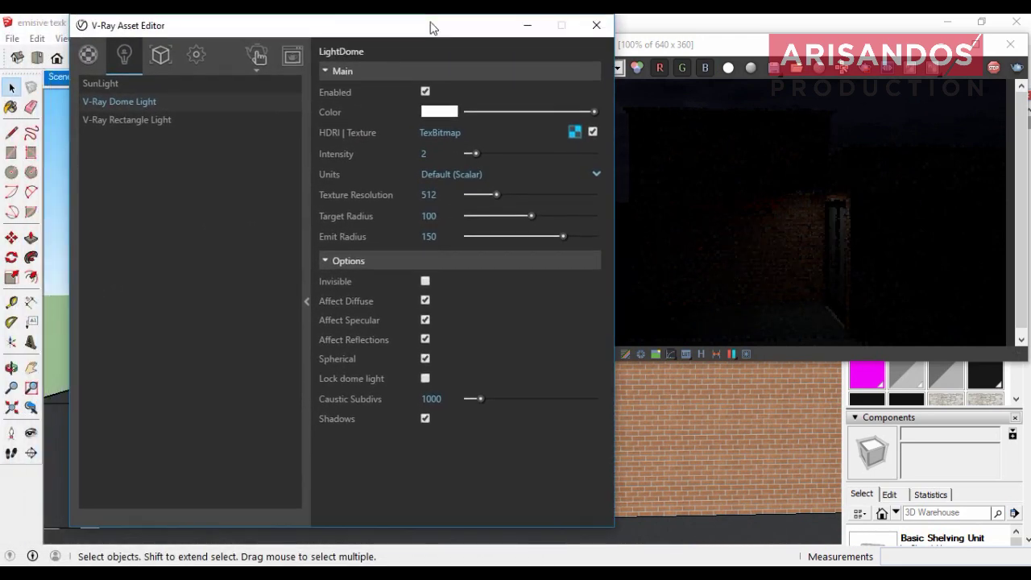
# - Change the camera Exposure Value from 14,24 to 2,48
pyautogui.click(197, 56)
pyautogui.click(87, 111)
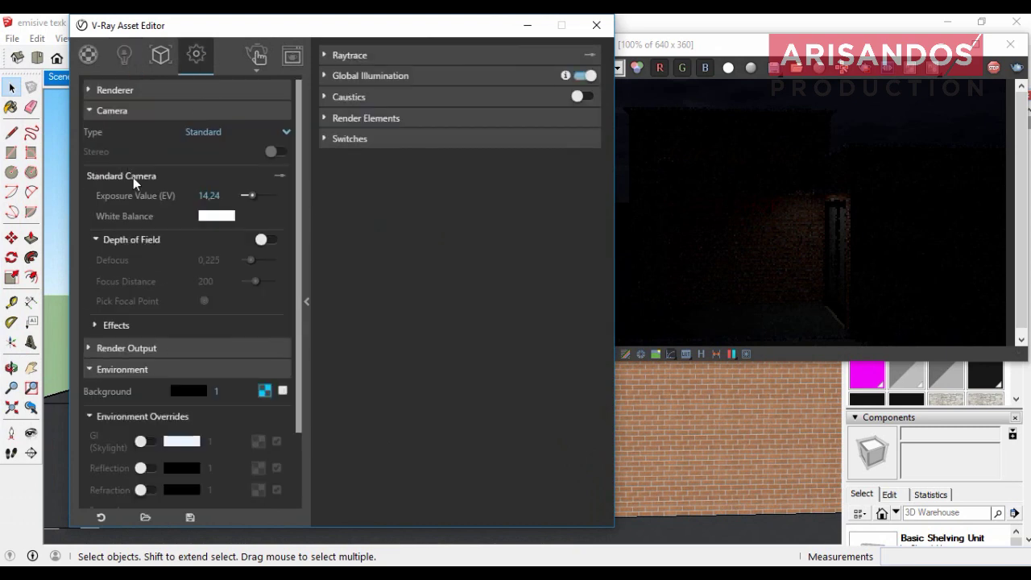
pyautogui.doubleClick(198, 195)
pyautogui.write('2,4')
pyautogui.write('8')
pyautogui.press('Return')
# - Close the Asset Editor and the V-Ray progress window
pyautogui.click(596, 25)
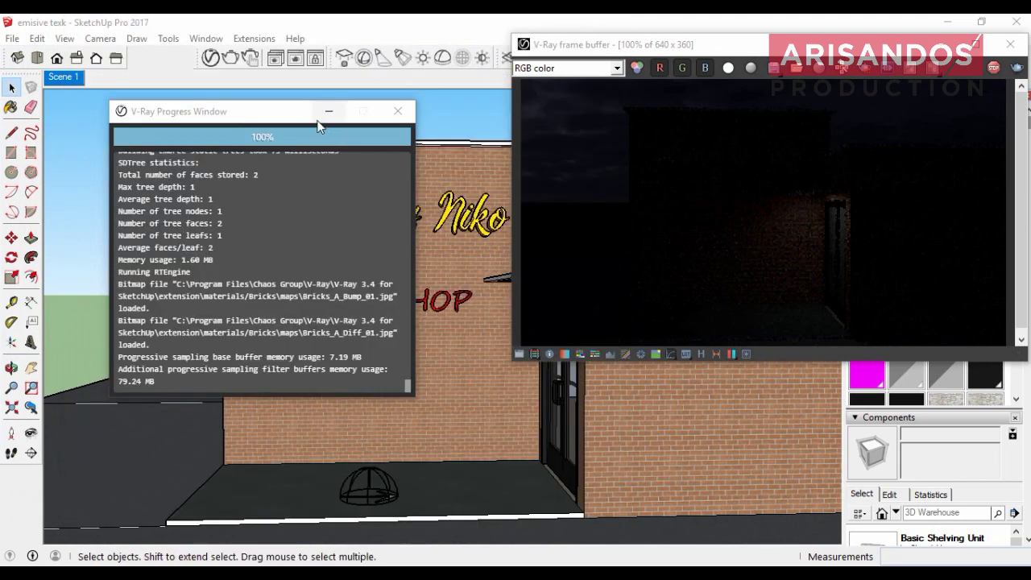
pyautogui.moveTo(316, 120); pyautogui.dragTo(299, 119)
pyautogui.click(380, 112)
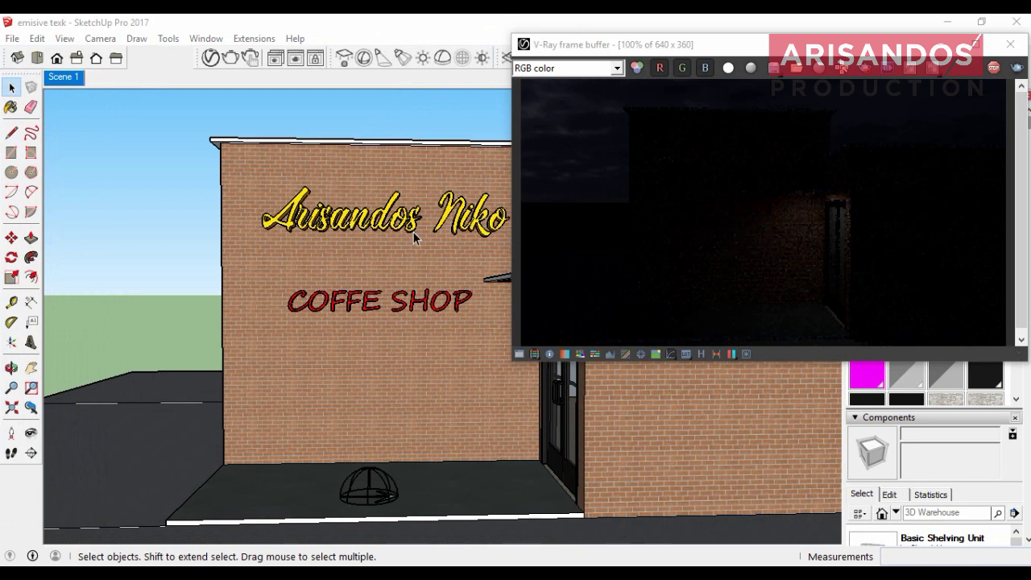
# - From Scene 1, eyedrop the Arisandos Niko lettering to make LAMPU TEKS KUNING the current material
pyautogui.click(394, 213)
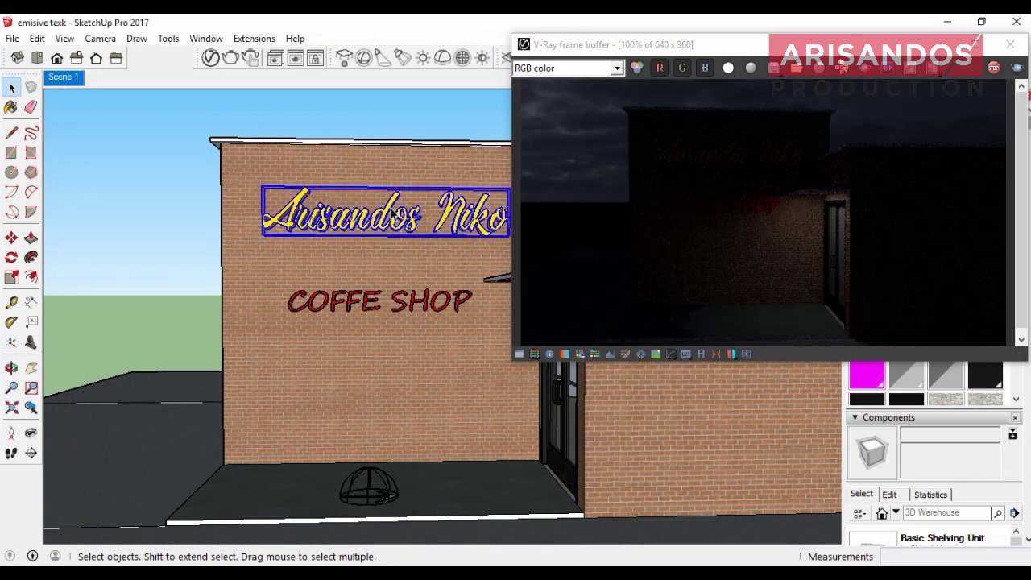
pyautogui.click(54, 79)
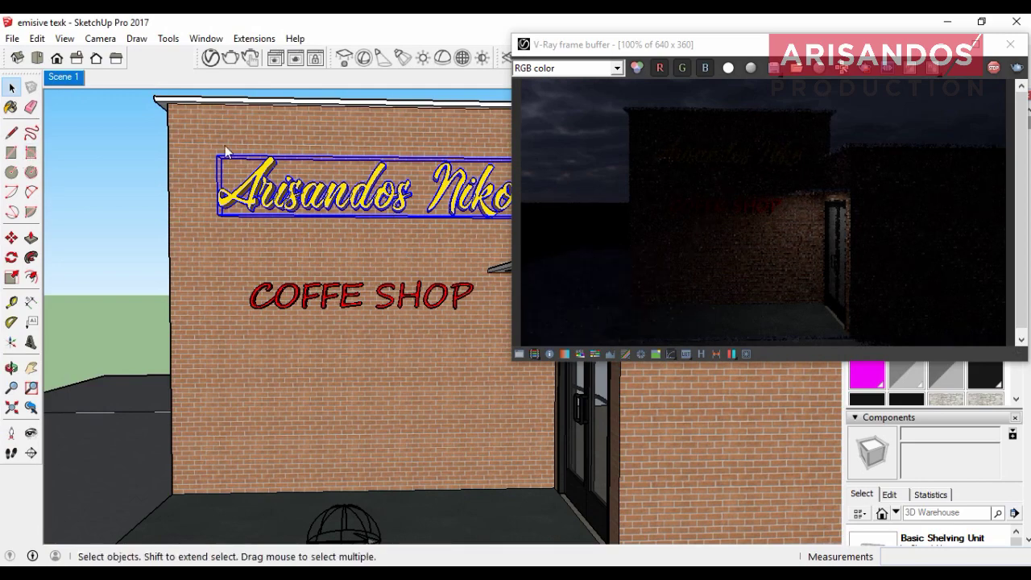
pyautogui.moveTo(734, 50)
pyautogui.mouseDown()
pyautogui.moveTo(585, 105)
pyautogui.moveTo(519, 249)
pyautogui.mouseUp()
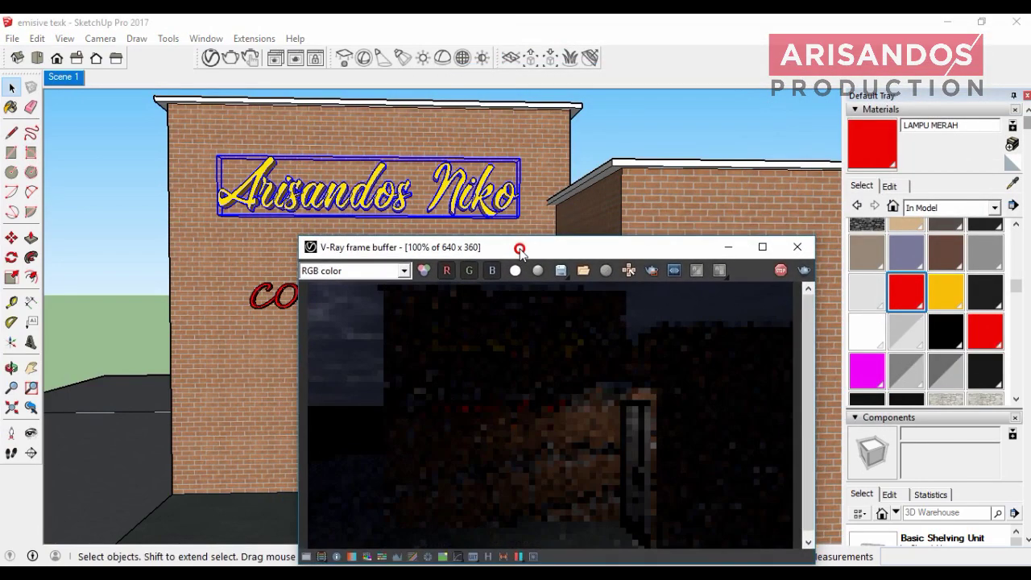
pyautogui.click(1014, 187)
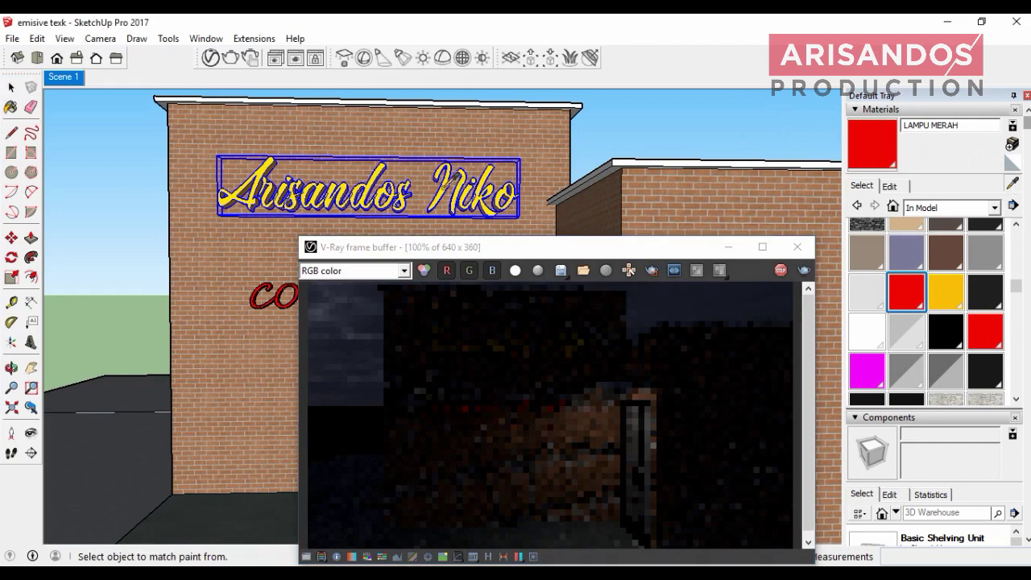
pyautogui.click(443, 190)
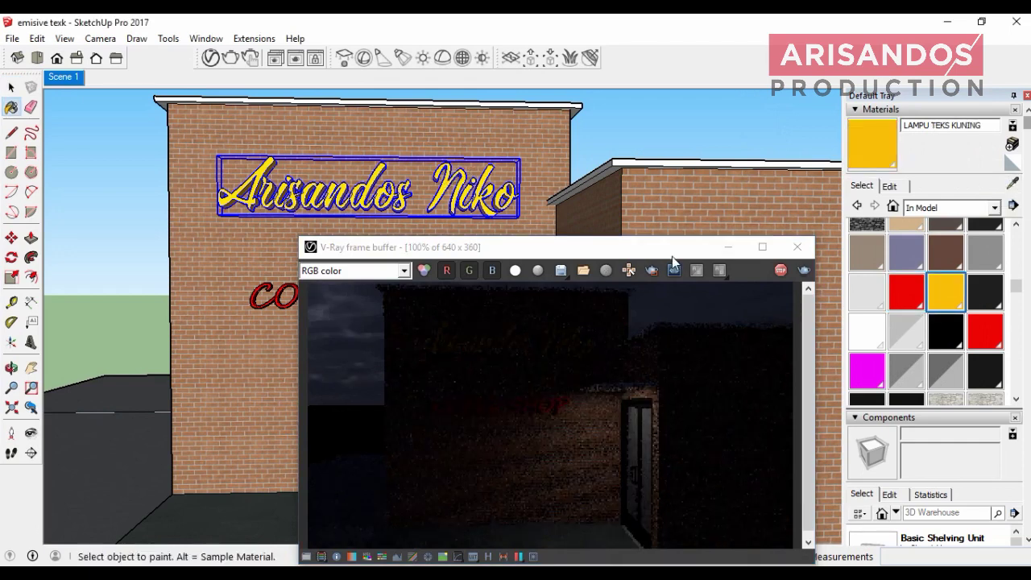
pyautogui.moveTo(656, 246); pyautogui.dragTo(722, 121)
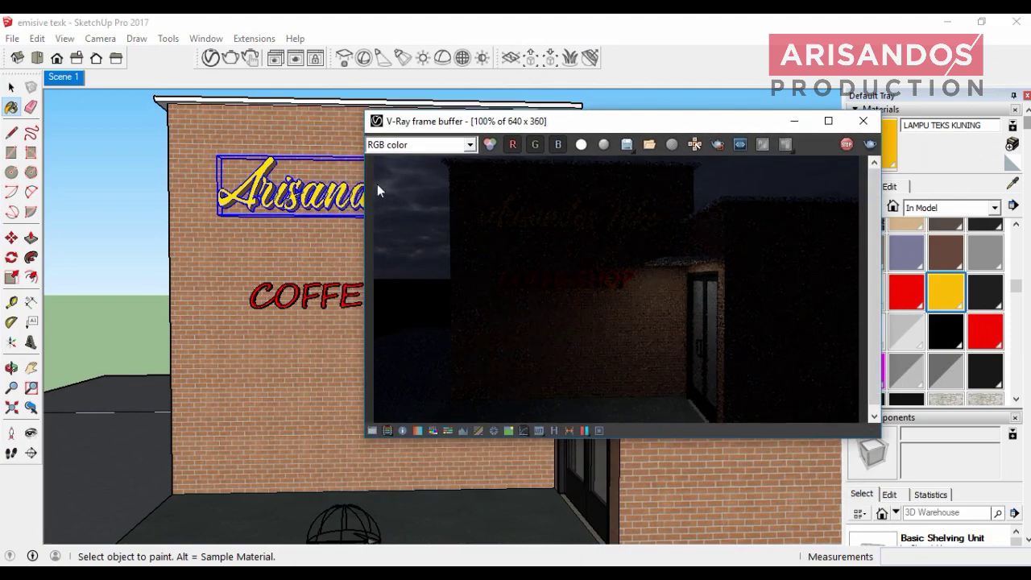
# - Change LAMPU TEKS KUNING's Quick Settings preset from Generic to Emissive in the V-Ray Asset Editor
pyautogui.click(210, 58)
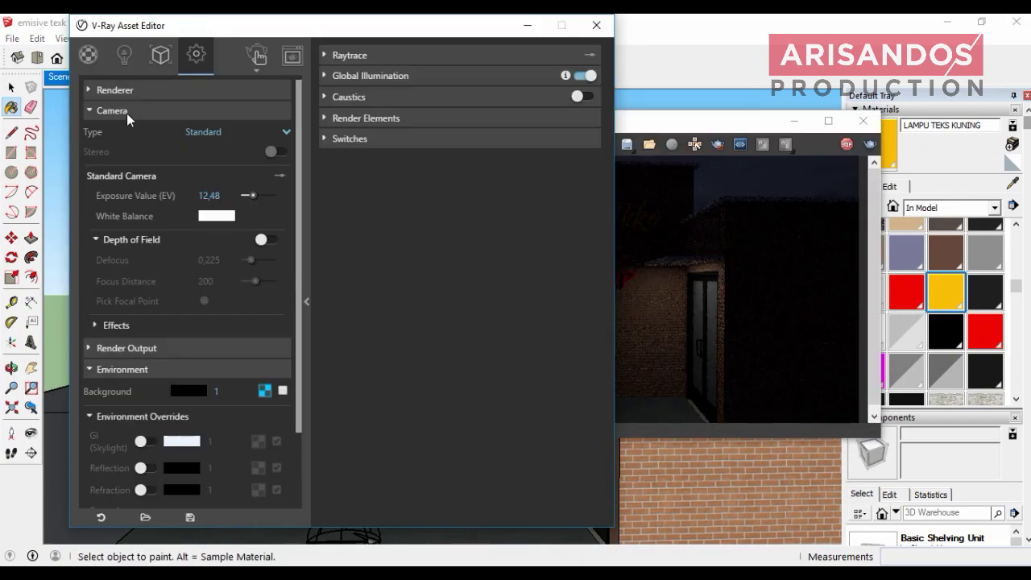
pyautogui.click(87, 54)
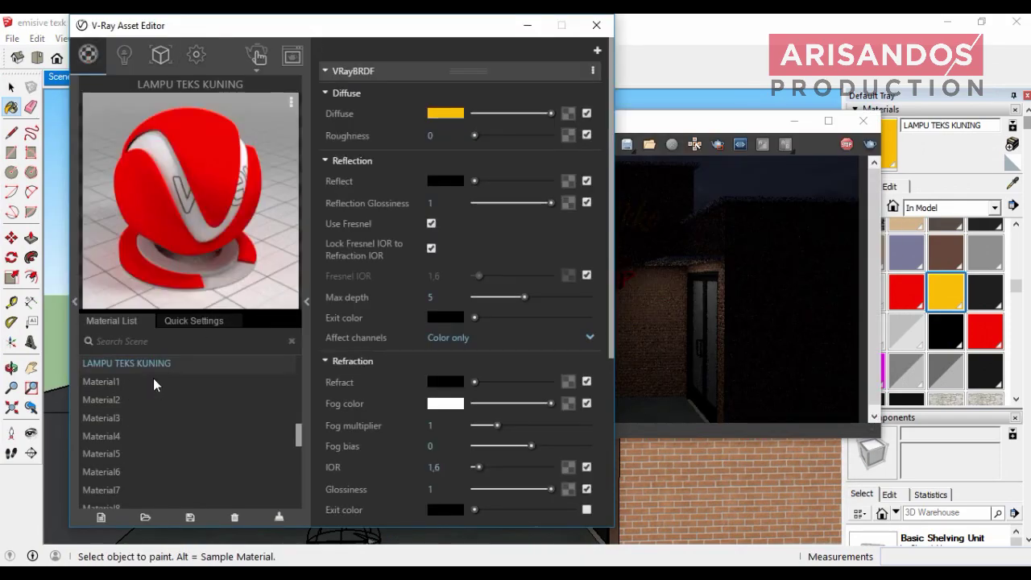
pyautogui.scroll(2, 95, 398)
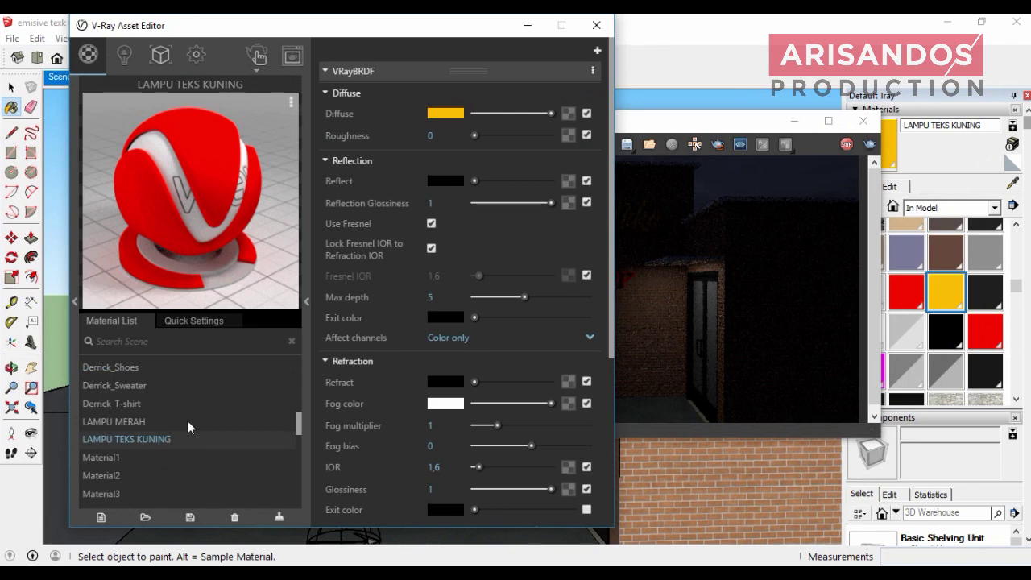
pyautogui.moveTo(409, 31)
pyautogui.mouseDown()
pyautogui.moveTo(341, 21)
pyautogui.moveTo(391, 30)
pyautogui.mouseUp()
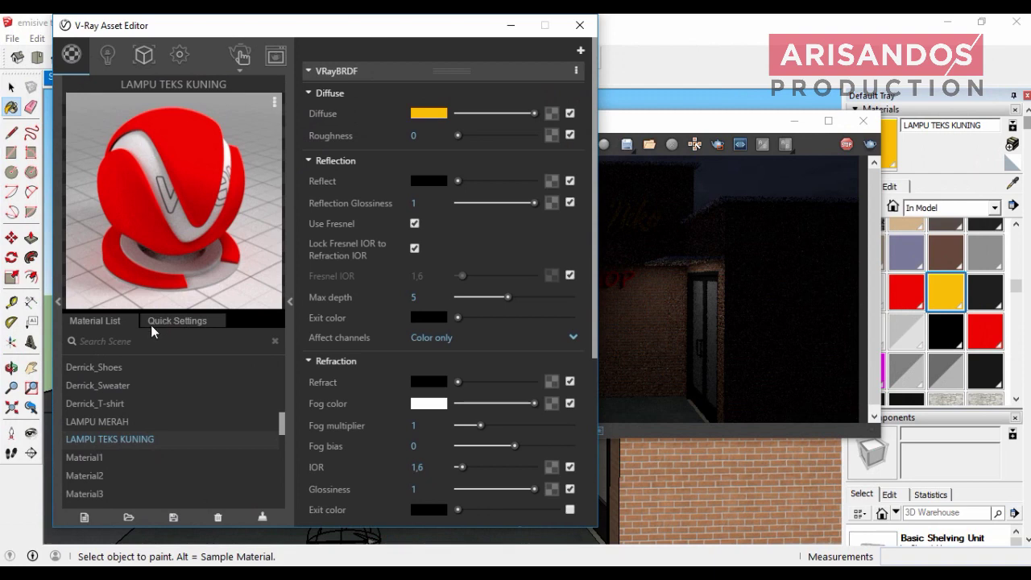
pyautogui.click(181, 323)
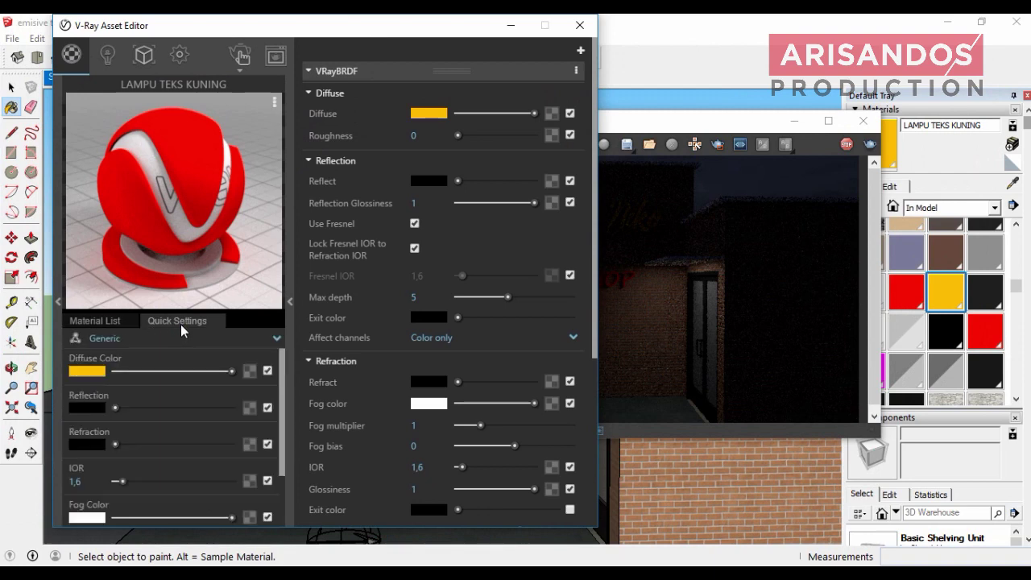
pyautogui.click(276, 339)
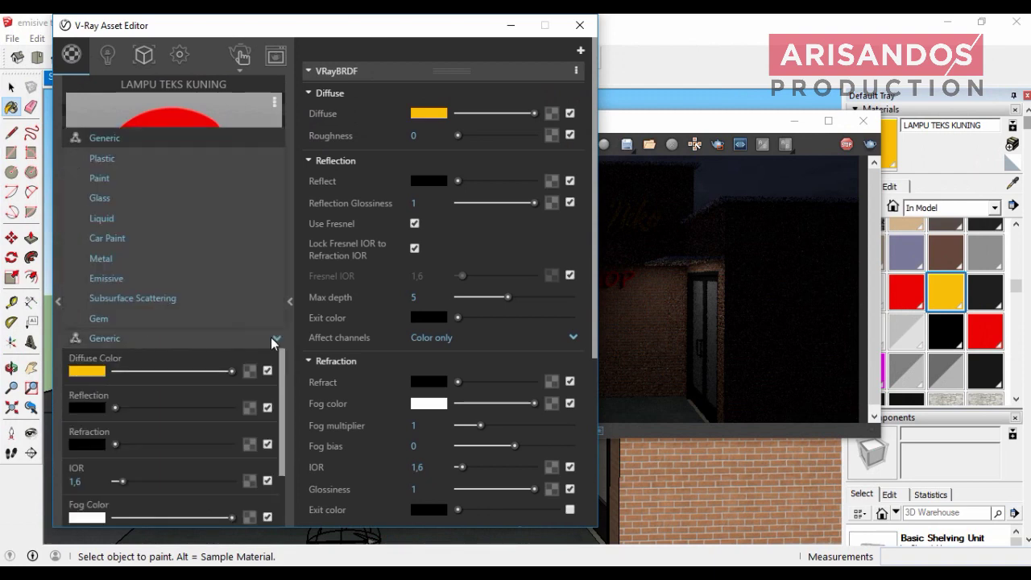
pyautogui.click(99, 282)
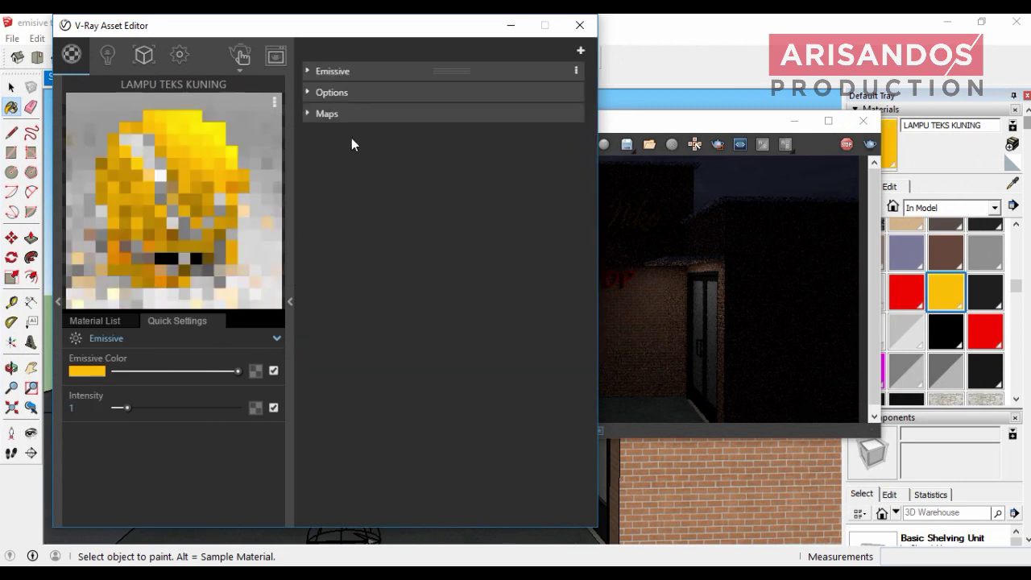
pyautogui.moveTo(353, 32); pyautogui.dragTo(307, 32)
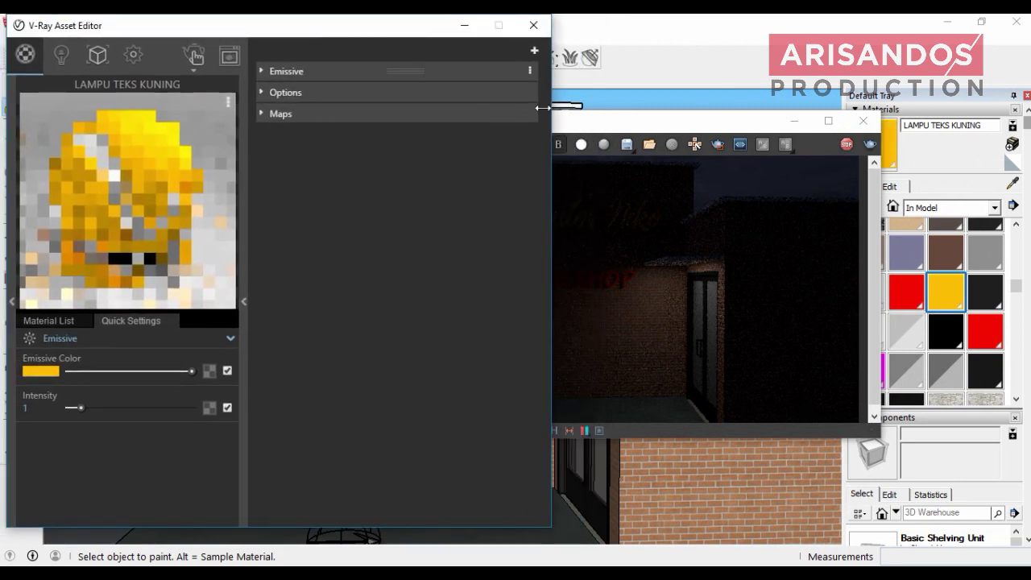
pyautogui.moveTo(608, 122); pyautogui.dragTo(734, 49)
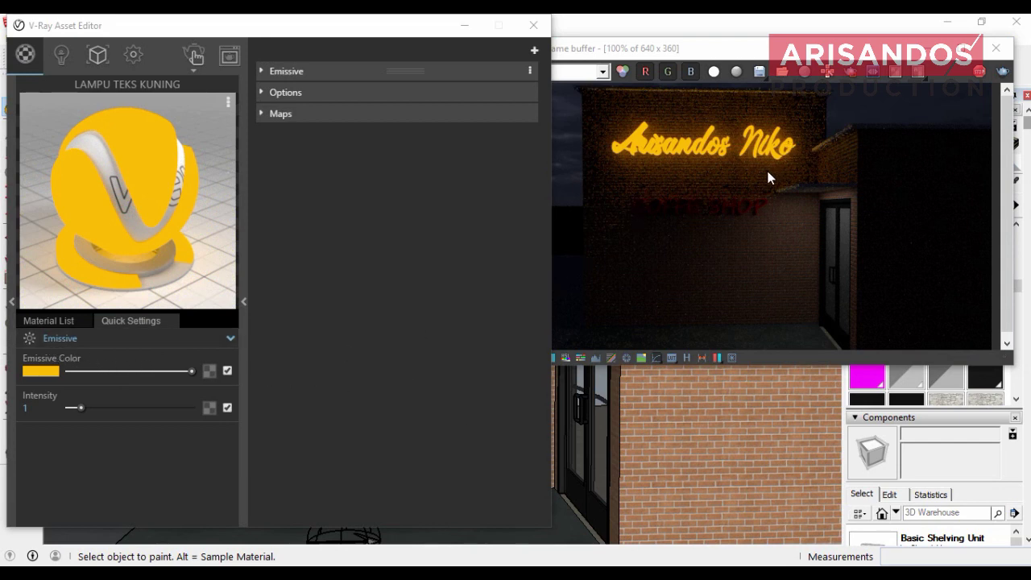
# - Expand the Emissive rollout and adjust LAMPU TEKS KUNING's emissive colour brightness and intensity value
pyautogui.click(261, 71)
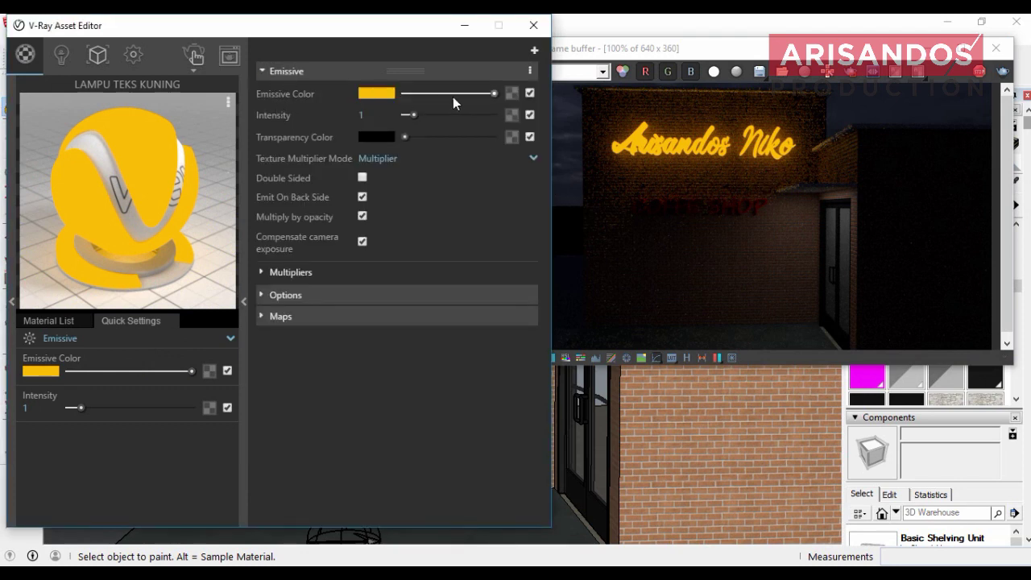
pyautogui.moveTo(484, 94)
pyautogui.mouseDown()
pyautogui.moveTo(459, 98)
pyautogui.moveTo(502, 96)
pyautogui.mouseUp()
pyautogui.click(361, 115)
pyautogui.write('2')
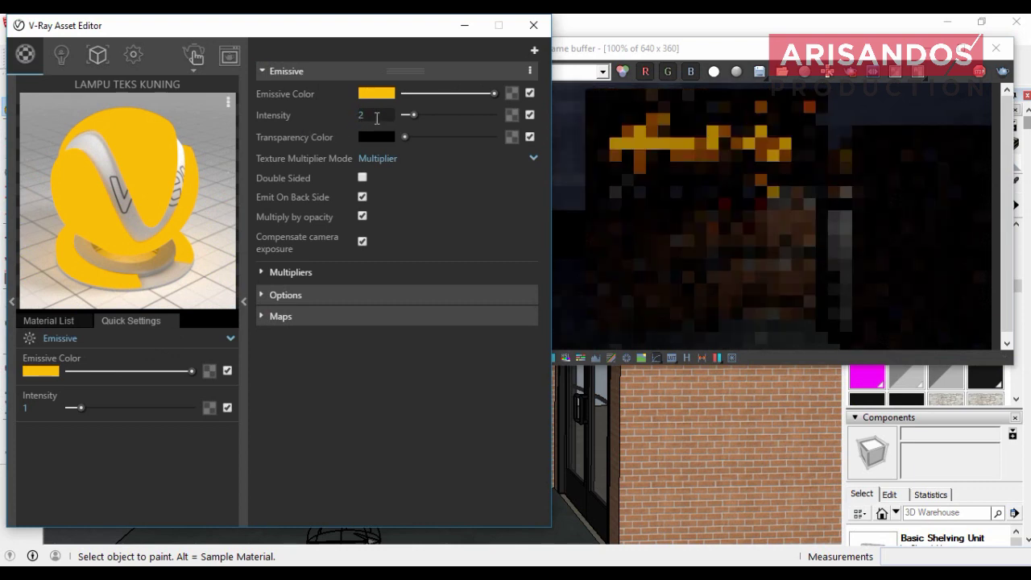
pyautogui.click(361, 114)
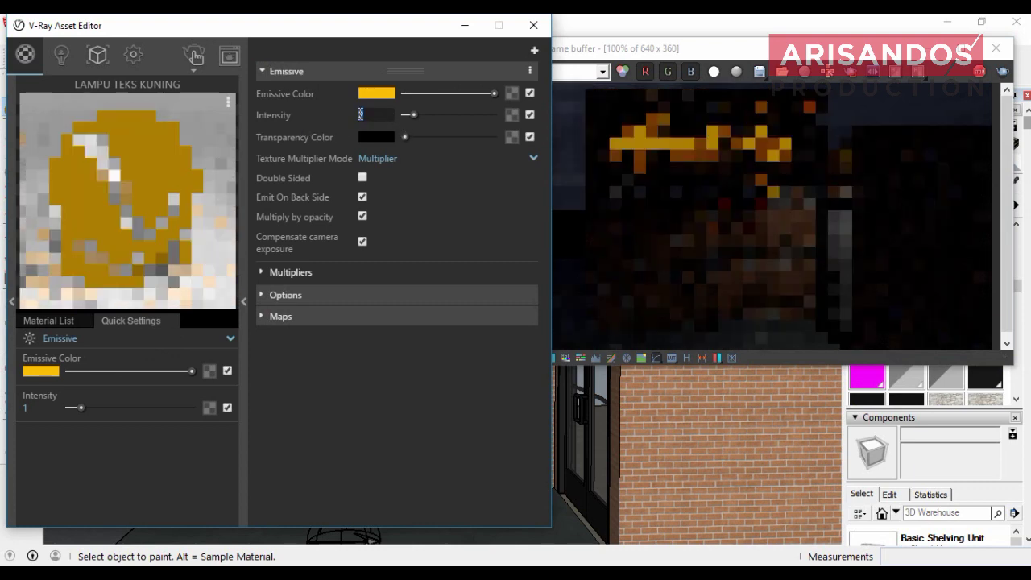
pyautogui.write('5')
pyautogui.moveTo(407, 139); pyautogui.dragTo(414, 139)
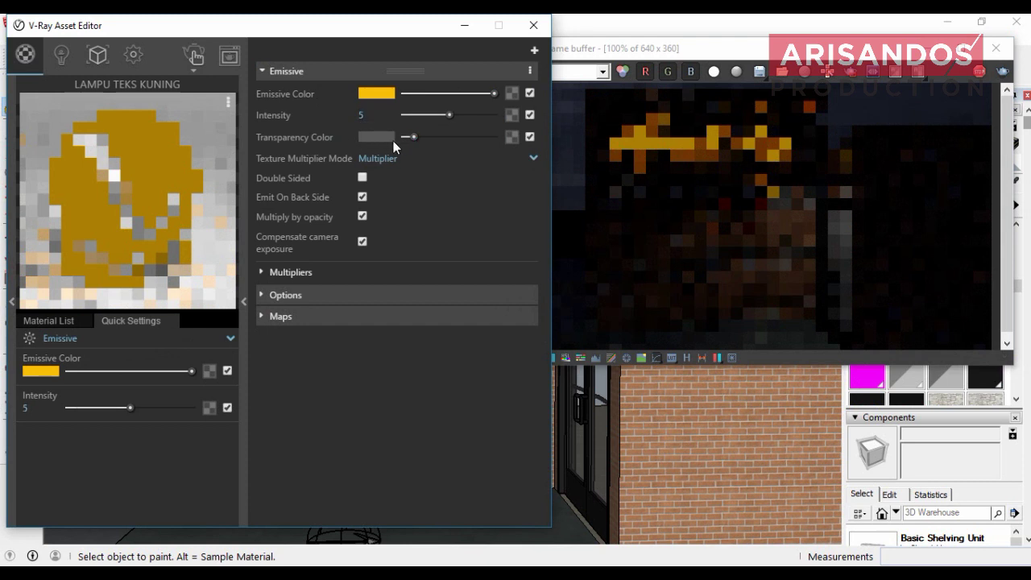
# - Set the emissive transparency colour to grey and expand the Multipliers and Options rollouts
pyautogui.moveTo(414, 139); pyautogui.dragTo(403, 138)
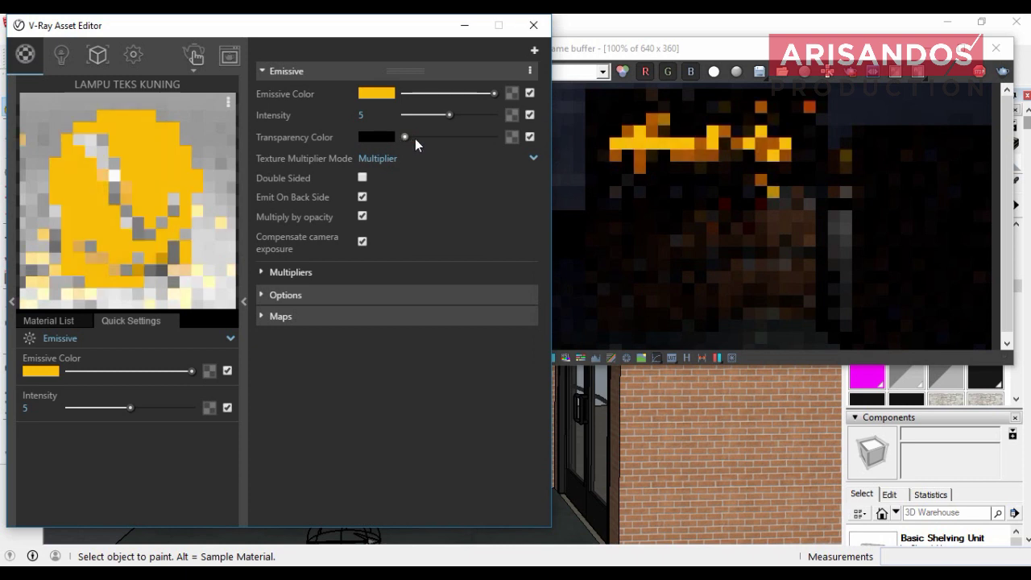
pyautogui.moveTo(403, 138); pyautogui.dragTo(452, 140)
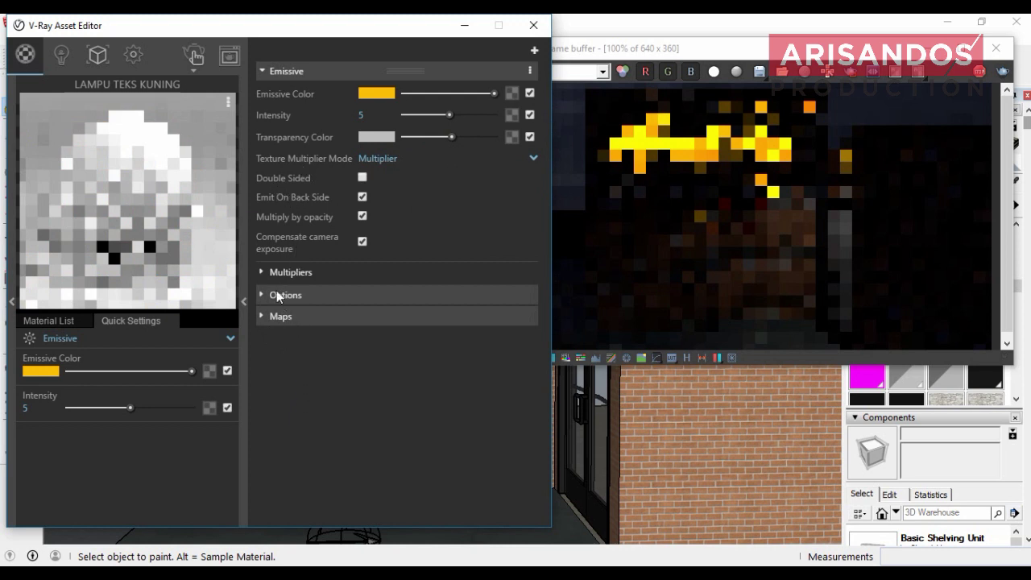
pyautogui.click(262, 273)
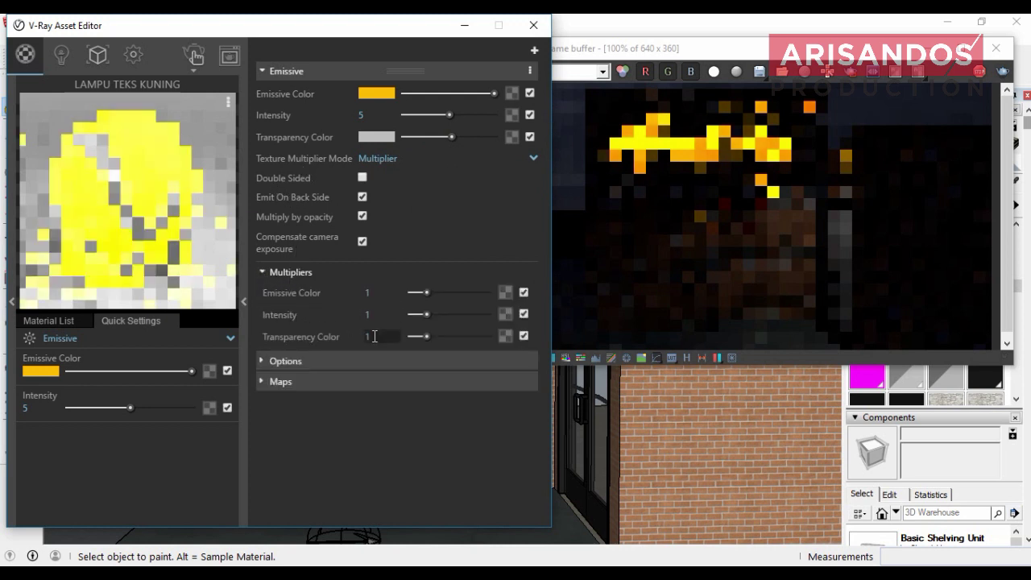
pyautogui.click(261, 361)
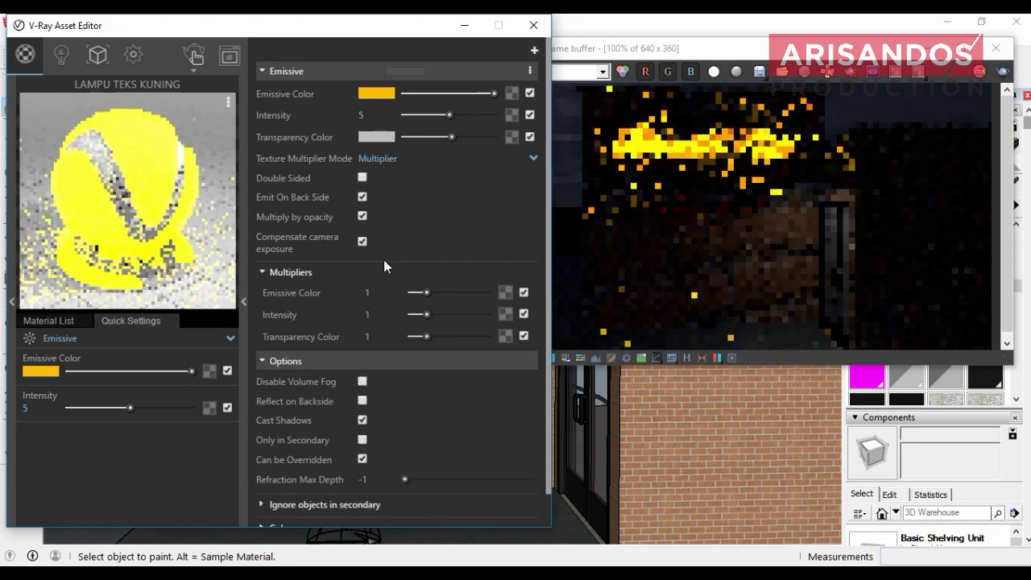
pyautogui.scroll(-1, 385, 270)
pyautogui.scroll(1, 387, 286)
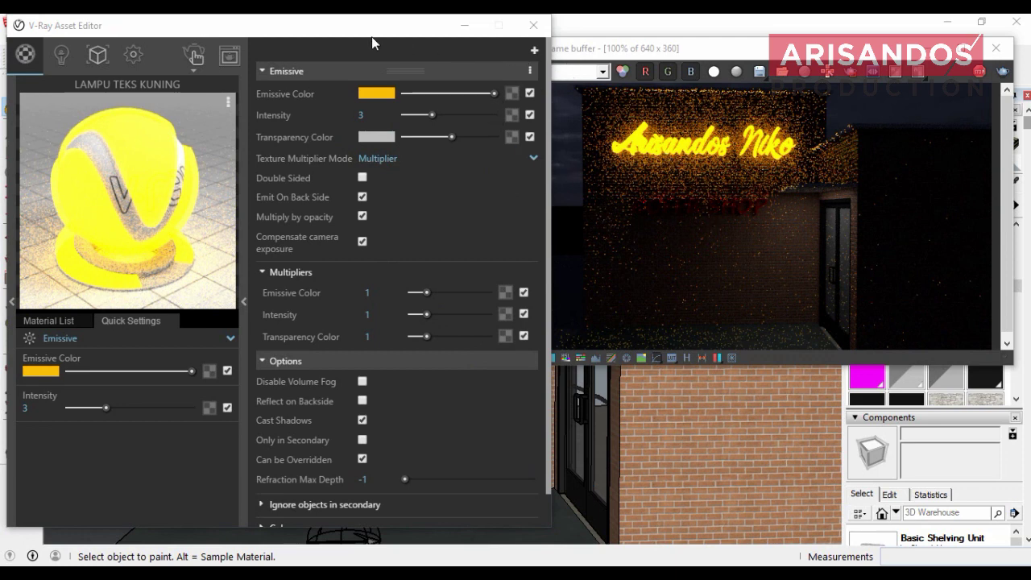
pyautogui.click(50, 326)
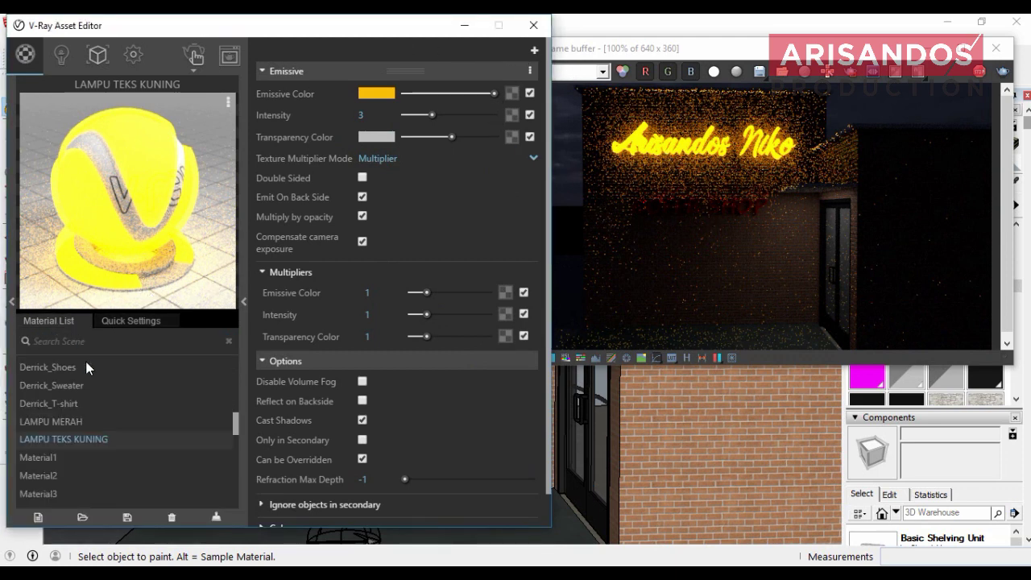
# - Select LAMPU MERAH and change its Quick Settings material type to Emissive
pyautogui.click(63, 422)
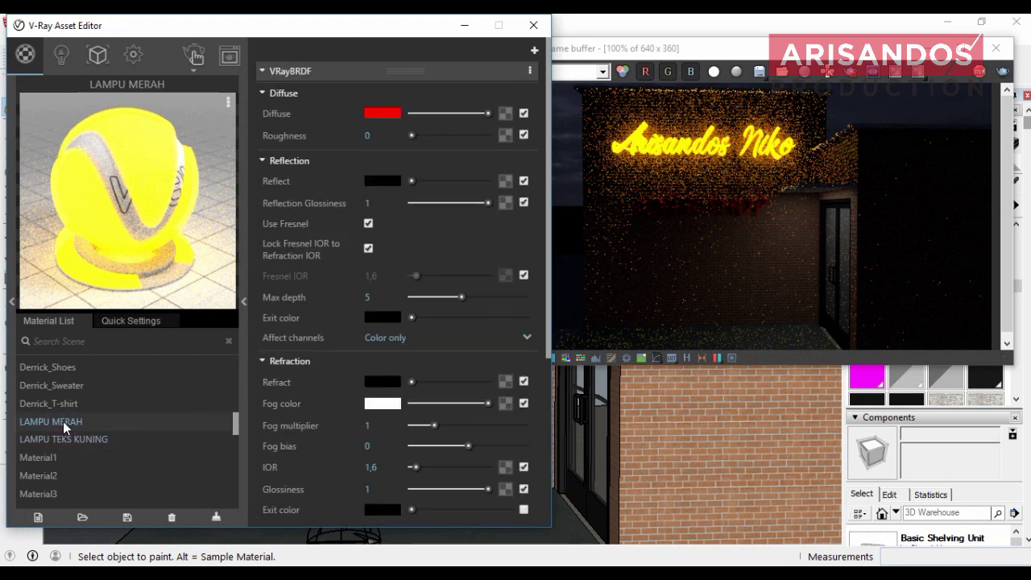
pyautogui.click(132, 325)
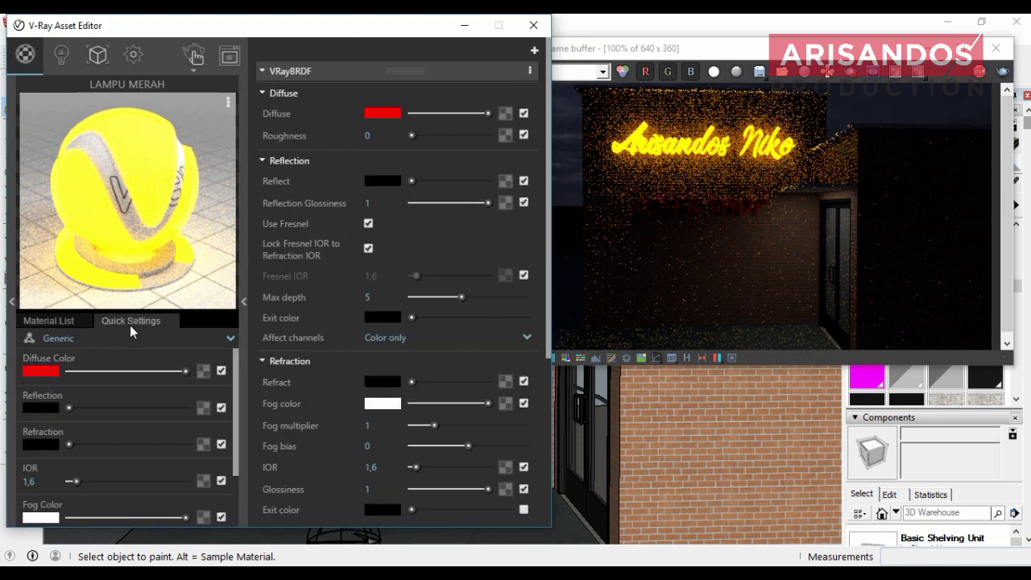
pyautogui.click(227, 342)
pyautogui.click(66, 279)
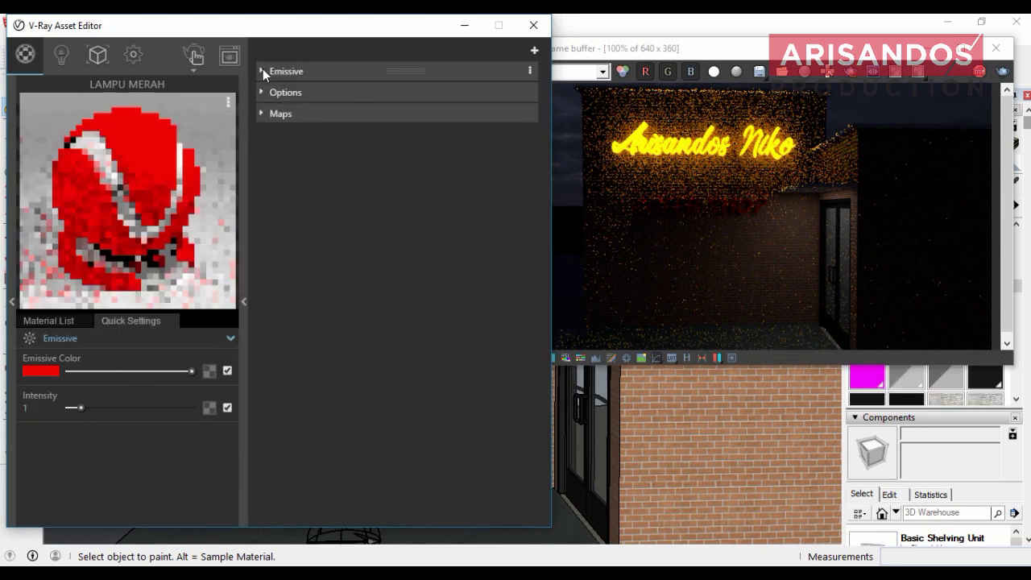
# - Give LAMPU MERAH emissive intensity 3 with a grey transparency colour, then start a new render
pyautogui.click(263, 71)
pyautogui.doubleClick(355, 116)
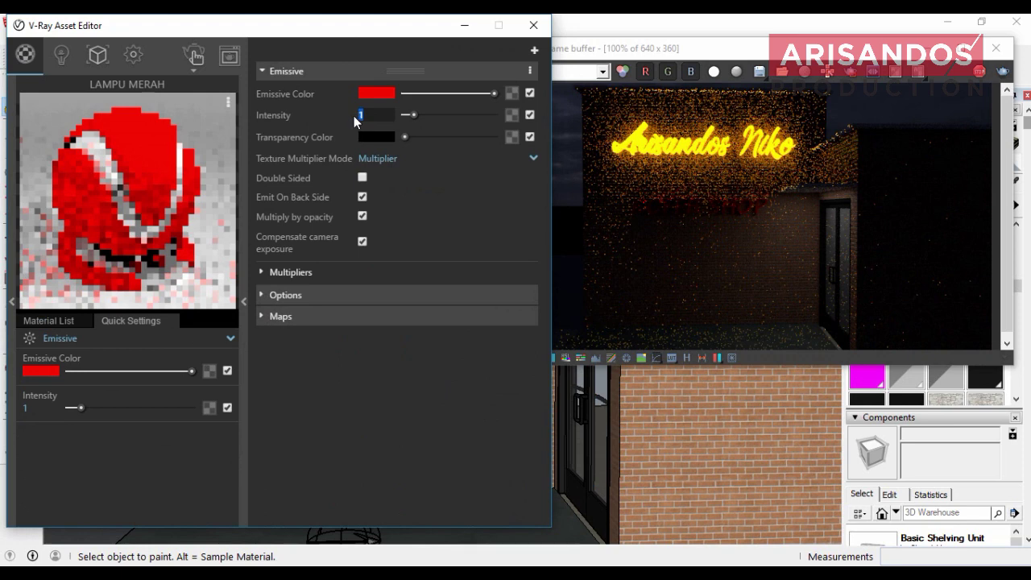
pyautogui.write('3')
pyautogui.press('Return')
pyautogui.moveTo(420, 142); pyautogui.dragTo(445, 141)
pyautogui.click(444, 138)
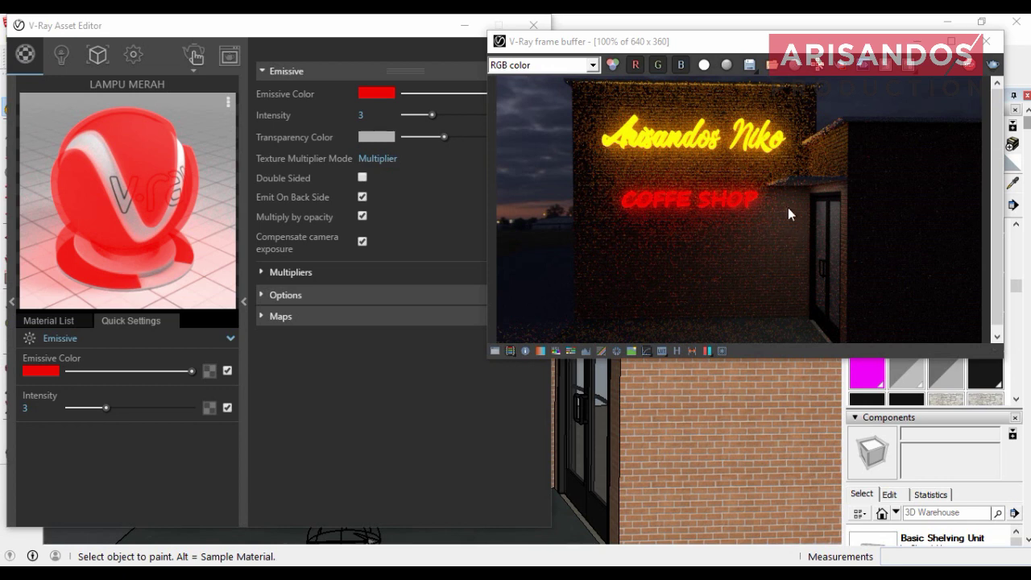
pyautogui.moveTo(726, 41); pyautogui.dragTo(641, 43)
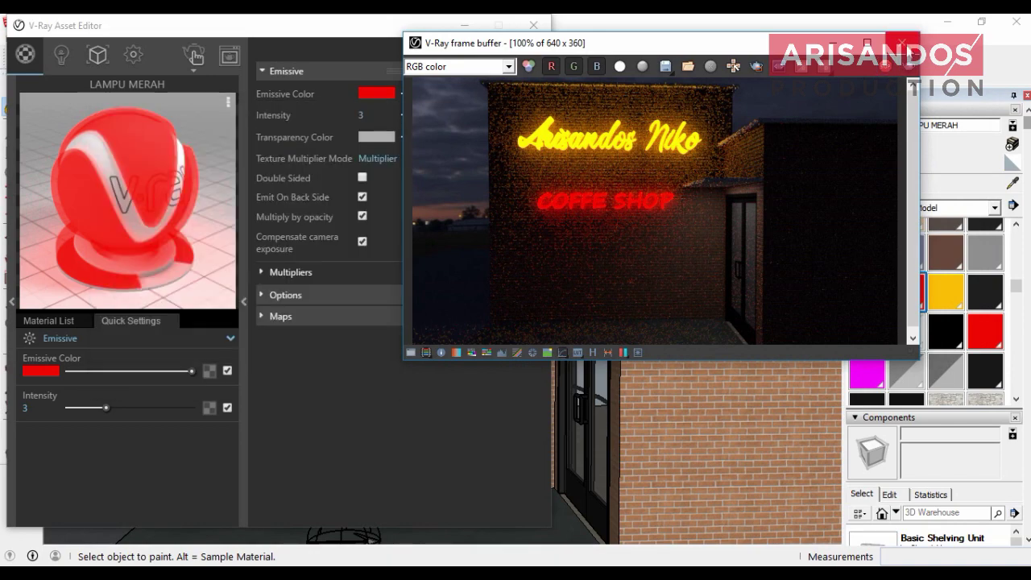
pyautogui.click(886, 66)
# - Close the V-Ray render window, Asset Editor and render progress window
pyautogui.click(902, 41)
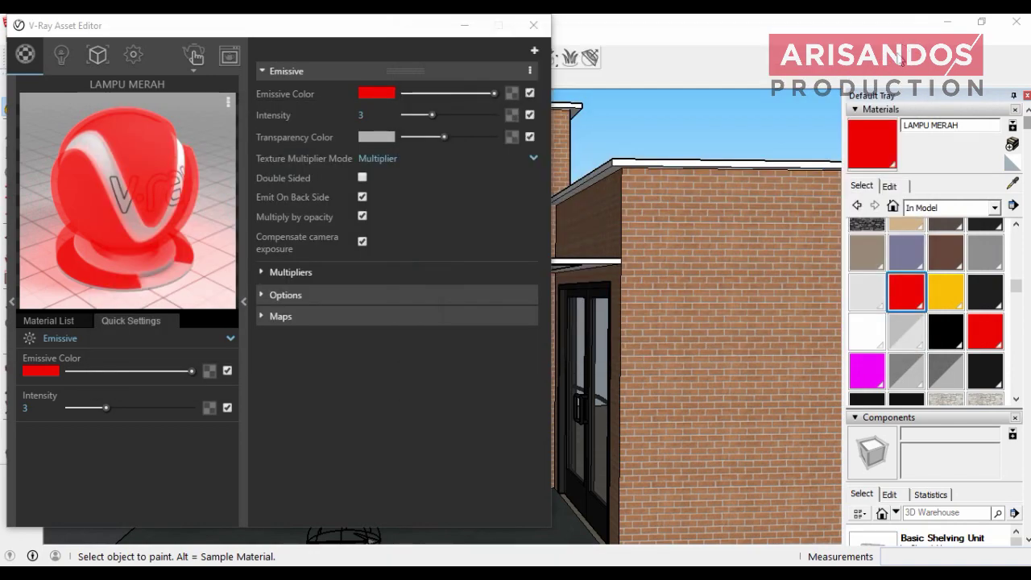
pyautogui.moveTo(394, 24); pyautogui.dragTo(459, 30)
pyautogui.click(599, 32)
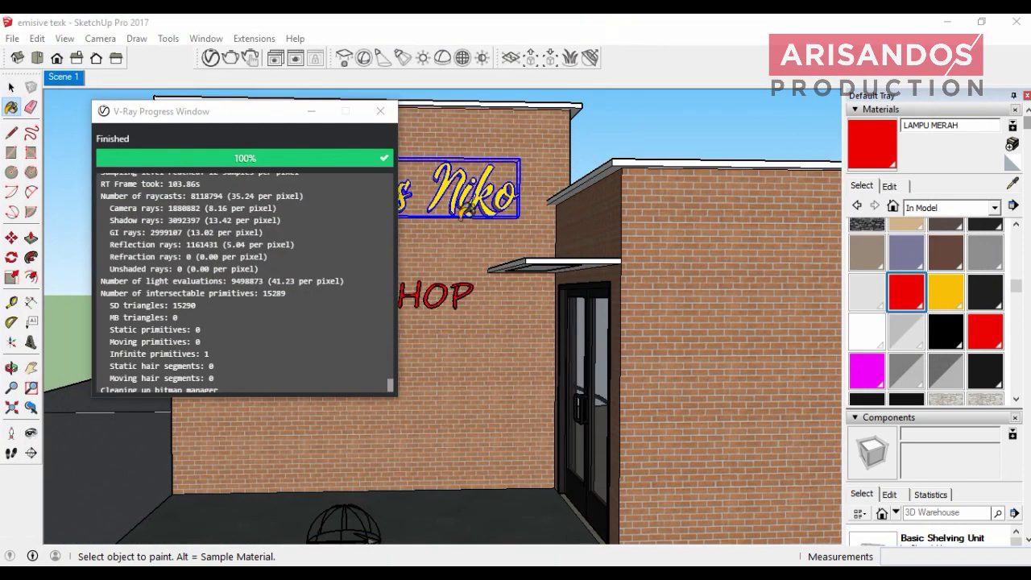
pyautogui.click(378, 110)
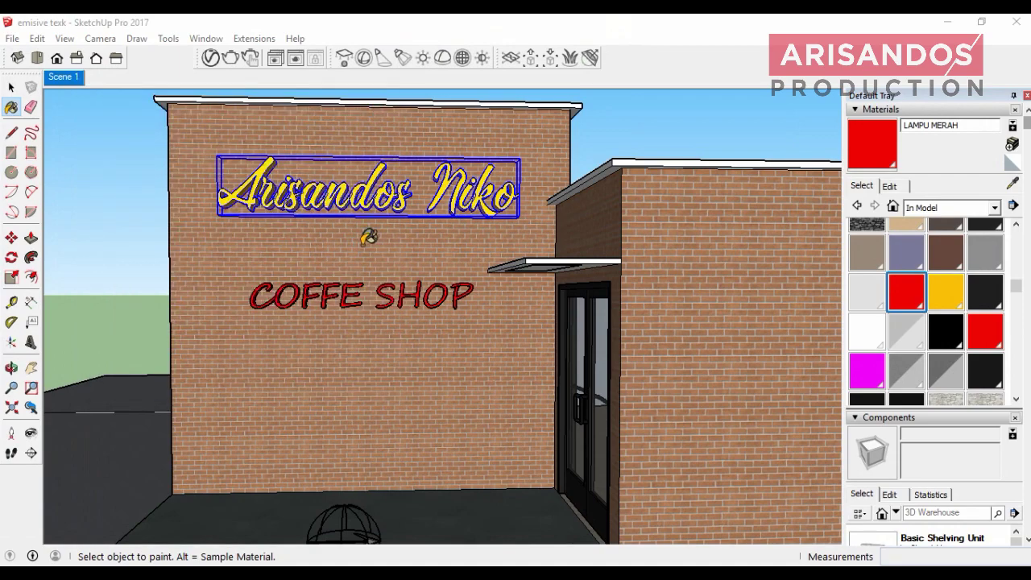
# - Navigate inside the shop to the ceiling and draw a rectangular face there
pyautogui.scroll(-2, 368, 235)
pyautogui.scroll(3, 456, 277)
pyautogui.scroll(3, 564, 300)
pyautogui.scroll(2, 603, 352)
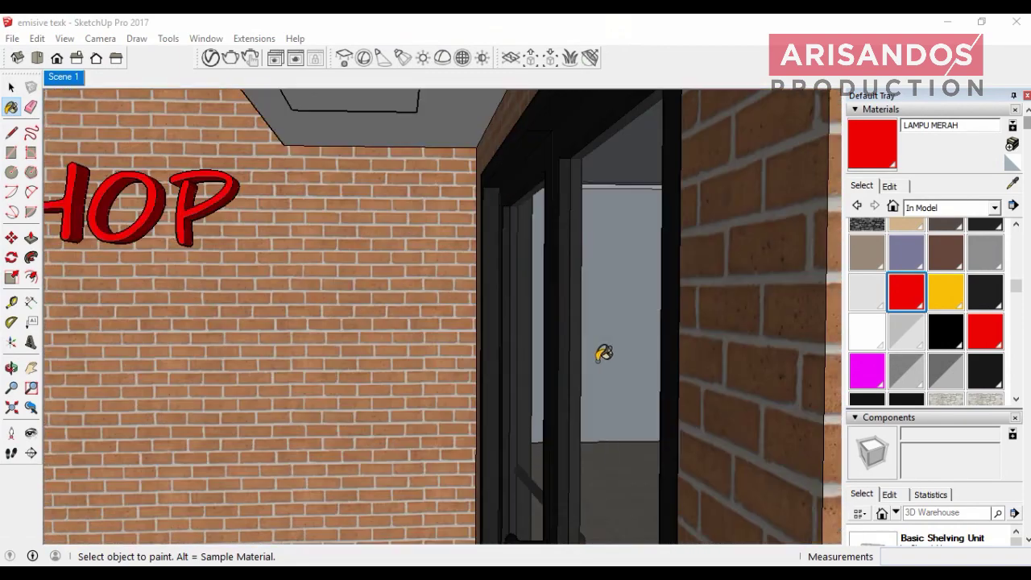
pyautogui.scroll(1, 610, 347)
pyautogui.scroll(2, 610, 348)
pyautogui.scroll(1, 613, 348)
pyautogui.scroll(2, 612, 348)
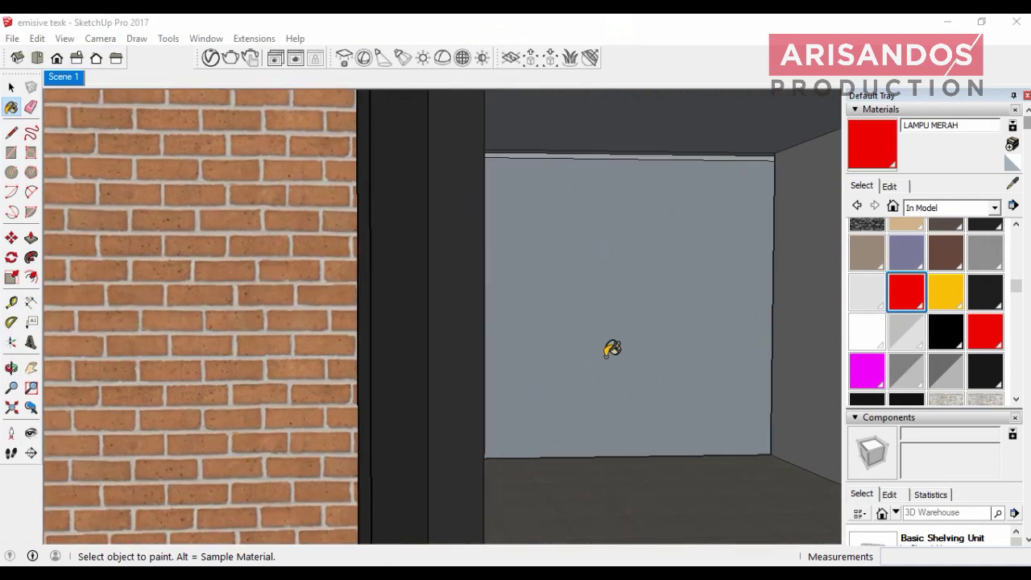
pyautogui.scroll(2, 610, 347)
pyautogui.scroll(1, 610, 348)
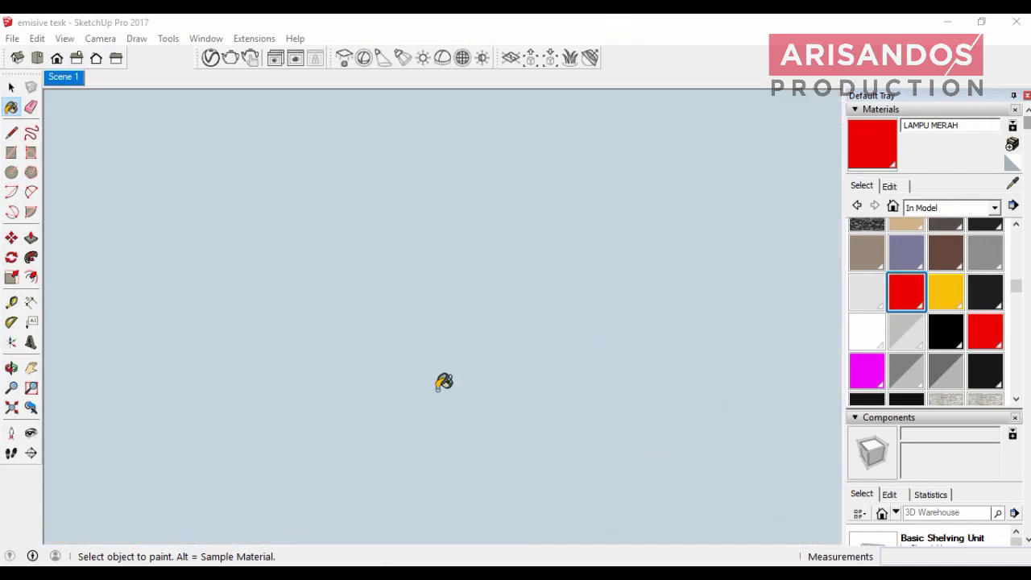
pyautogui.click(31, 433)
pyautogui.moveTo(444, 432)
pyautogui.mouseDown()
pyautogui.moveTo(281, 396)
pyautogui.moveTo(431, 403)
pyautogui.moveTo(97, 369)
pyautogui.mouseUp()
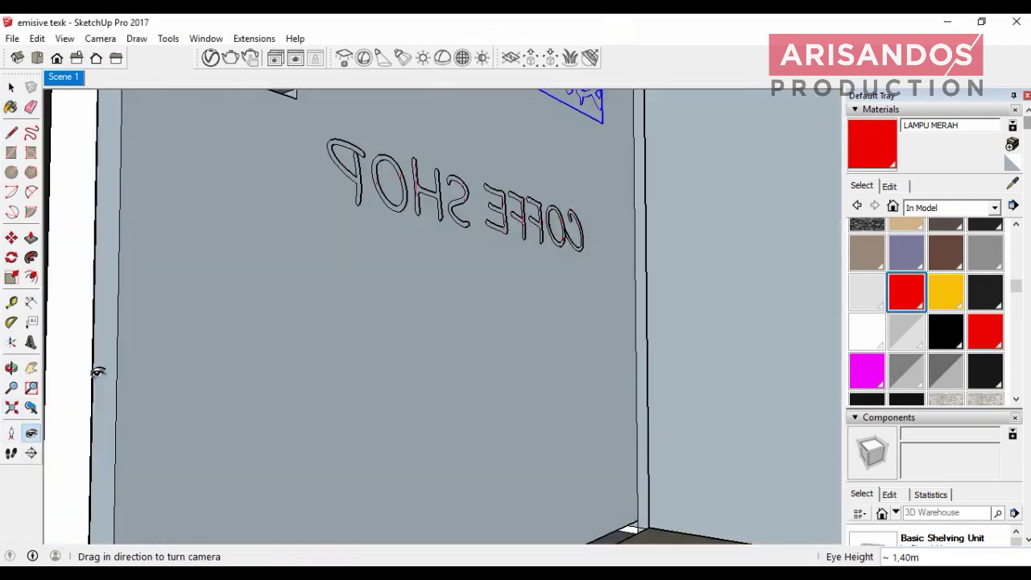
pyautogui.click(31, 367)
pyautogui.moveTo(330, 293); pyautogui.dragTo(721, 291)
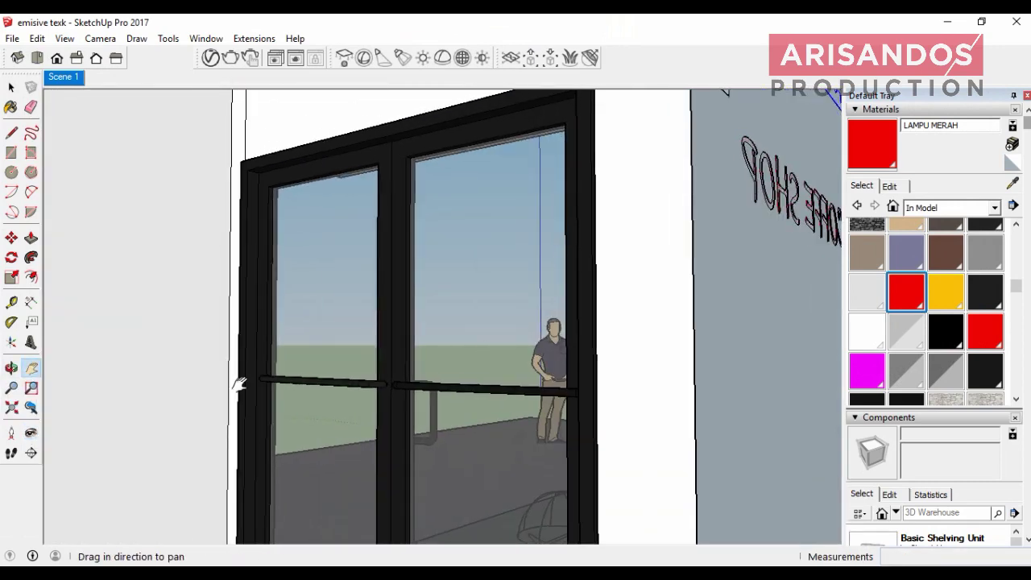
pyautogui.click(31, 433)
pyautogui.moveTo(298, 387); pyautogui.dragTo(322, 113)
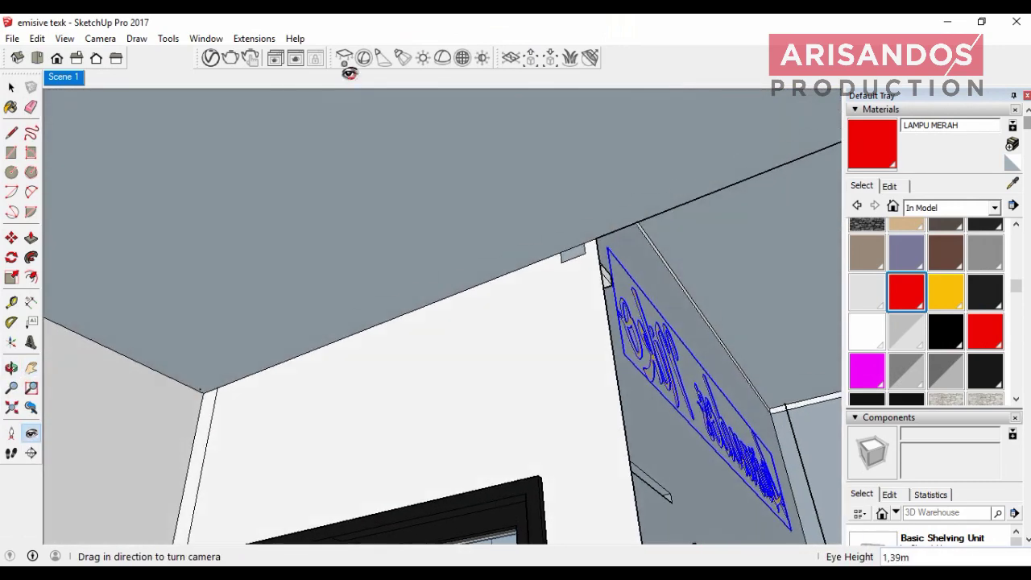
pyautogui.click(344, 57)
pyautogui.click(322, 107)
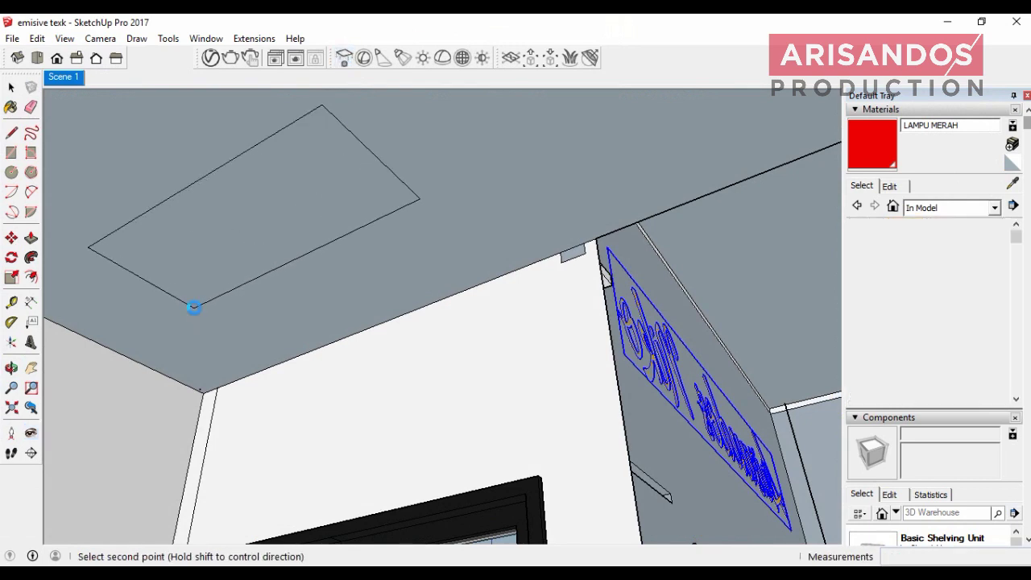
pyautogui.click(195, 308)
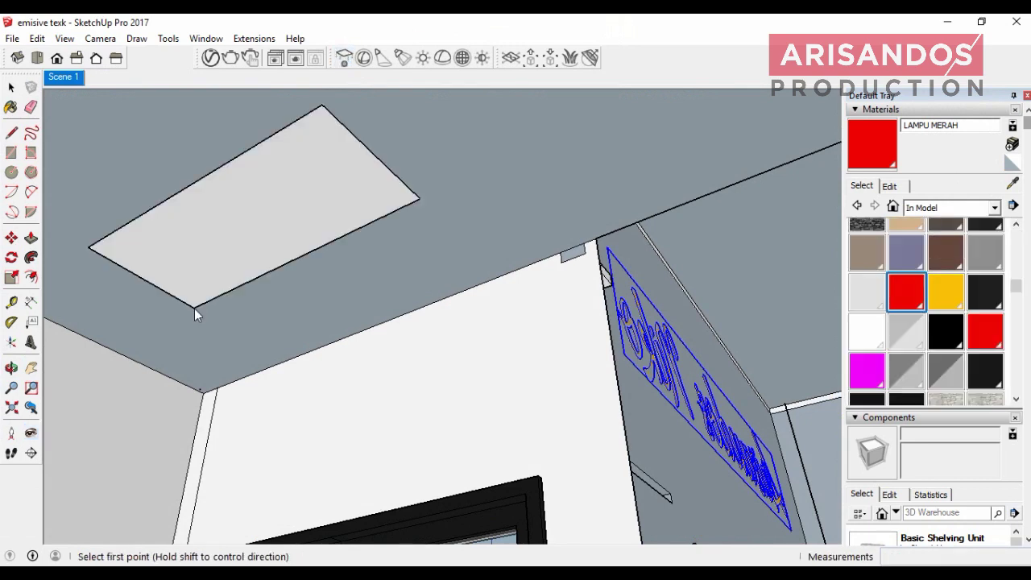
# - Return to the saved front view of the coffee shop facade
pyautogui.click(212, 59)
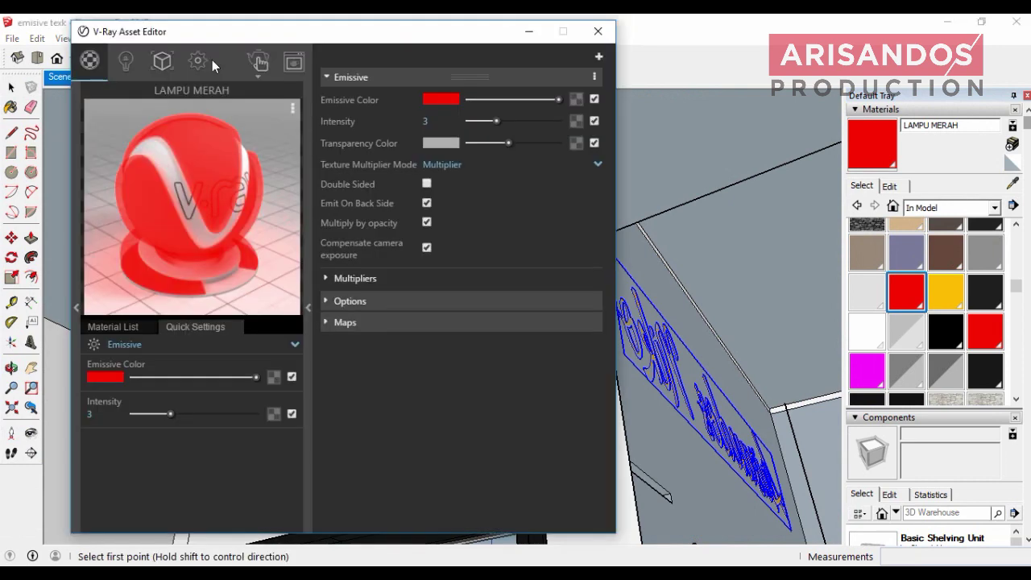
pyautogui.click(598, 31)
pyautogui.click(64, 77)
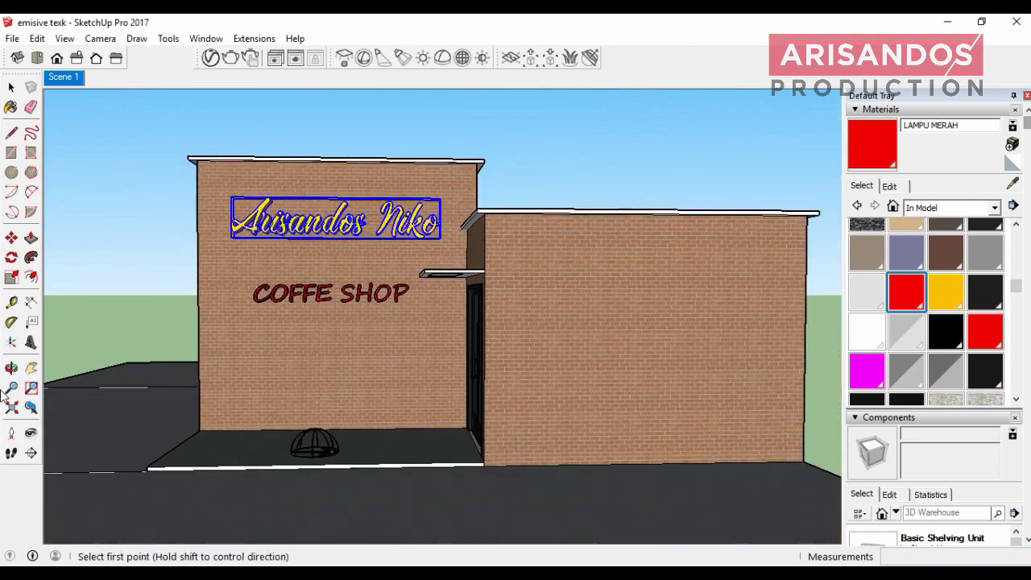
# - Orbit to an angled view and create a V-Ray sphere light near the entrance
pyautogui.click(12, 368)
pyautogui.moveTo(403, 323); pyautogui.dragTo(727, 284)
pyautogui.scroll(3, 727, 284)
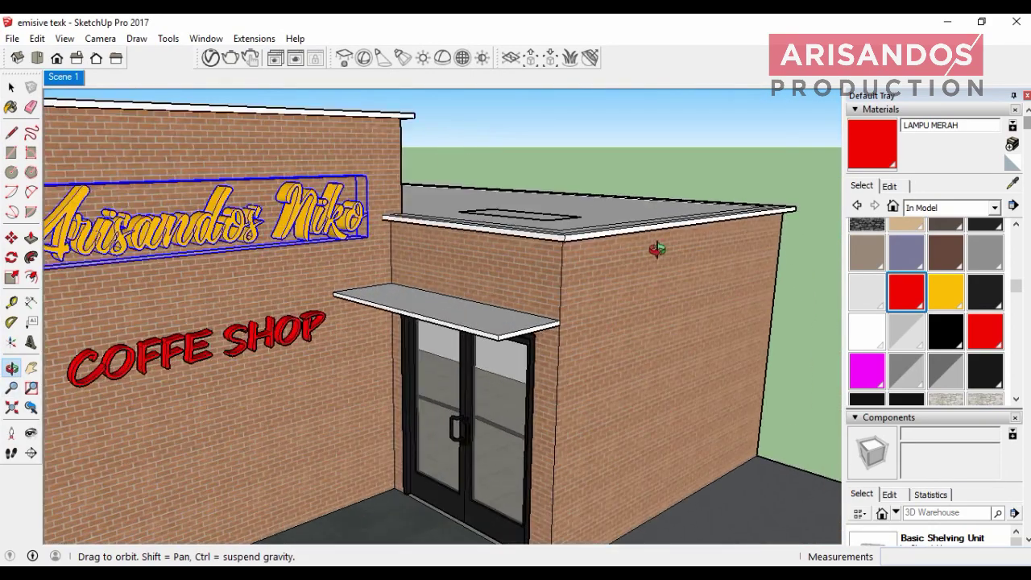
pyautogui.click(365, 58)
pyautogui.click(613, 238)
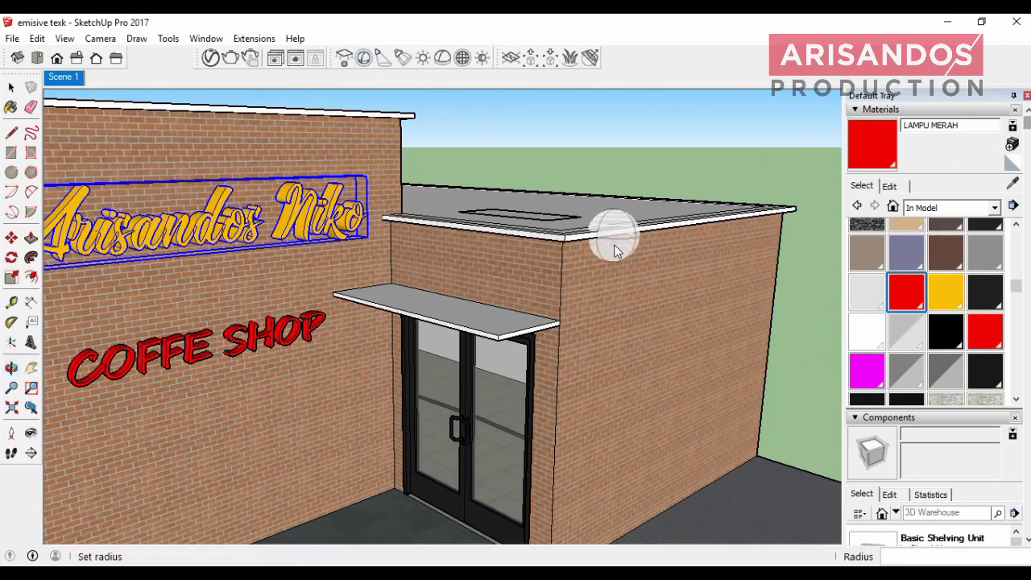
pyautogui.click(613, 241)
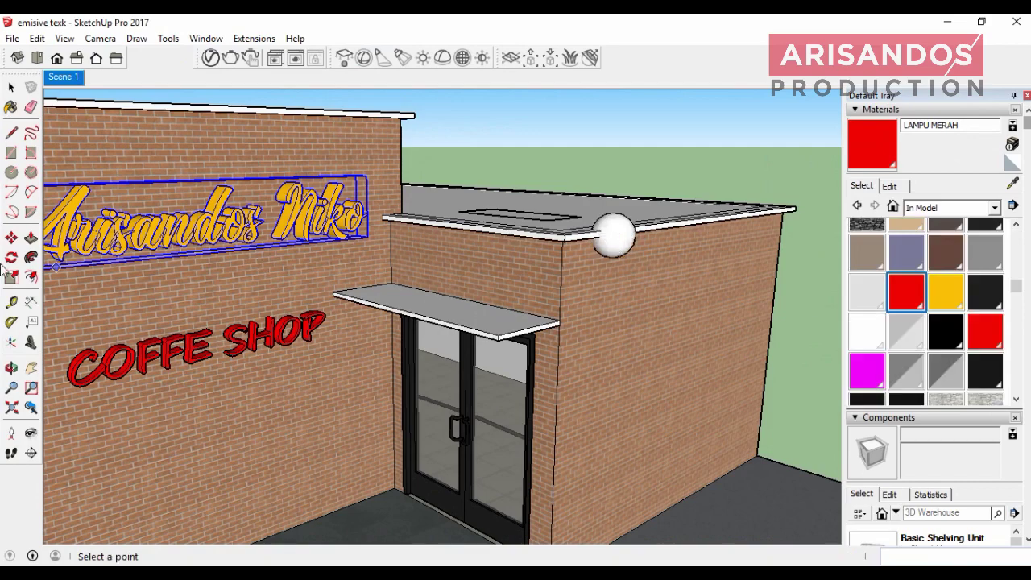
# - Move the sphere light lower and right onto the brick wall beside the awning, then view the facade
pyautogui.click(11, 238)
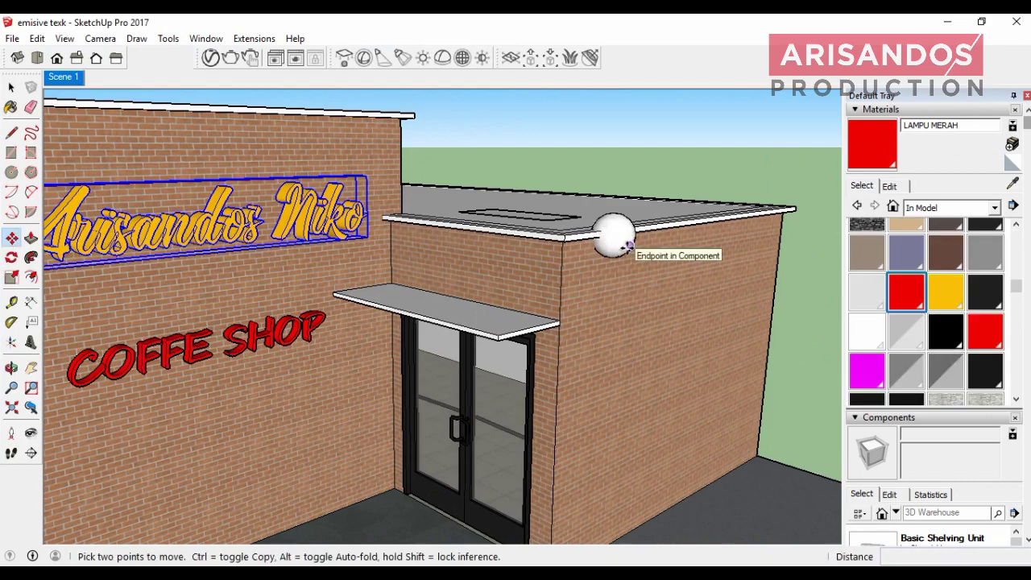
pyautogui.click(626, 244)
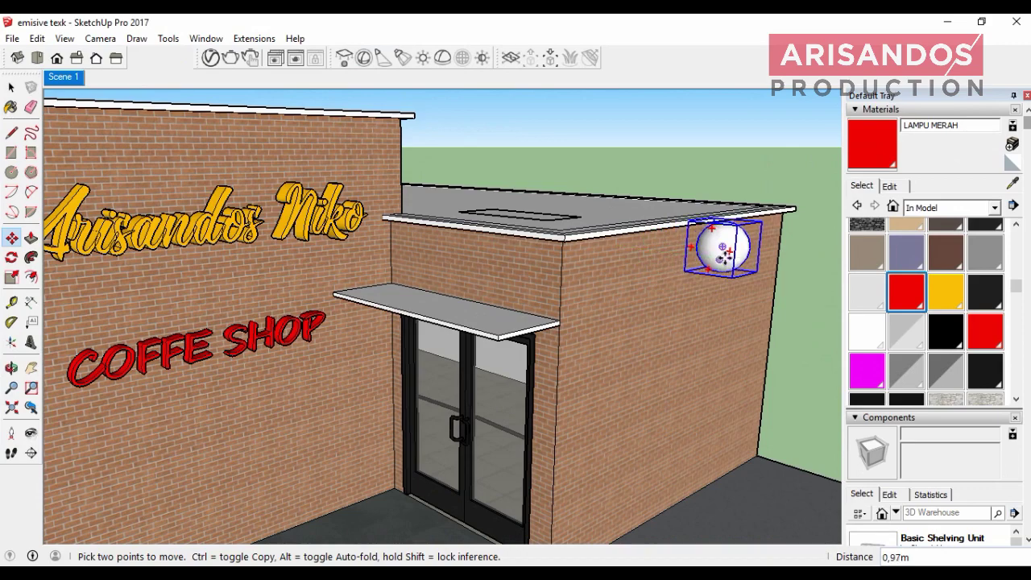
pyautogui.click(712, 343)
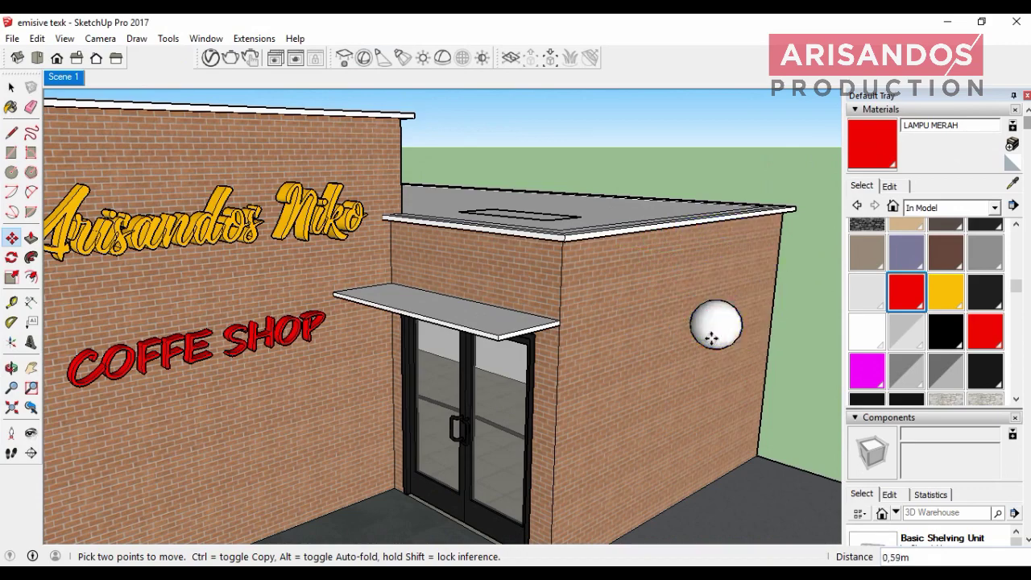
pyautogui.scroll(2, 695, 326)
pyautogui.scroll(1, 695, 327)
pyautogui.click(707, 329)
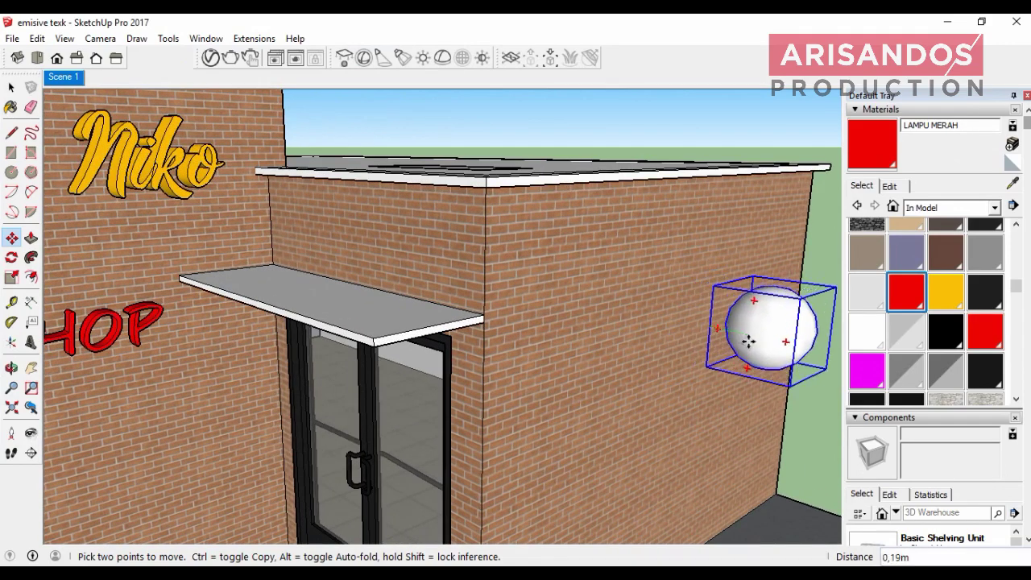
pyautogui.click(737, 343)
pyautogui.scroll(-2, 462, 348)
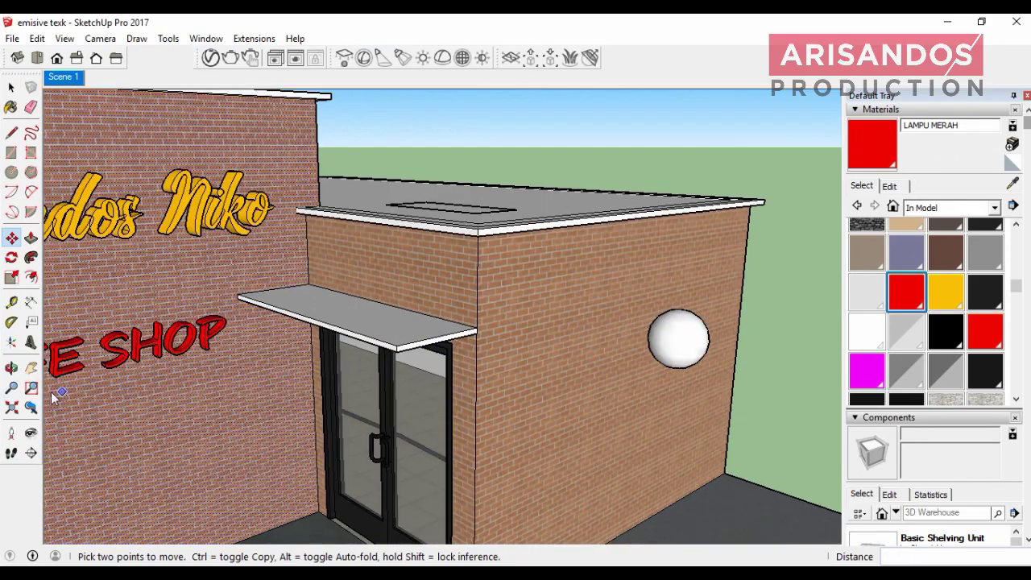
pyautogui.click(11, 368)
pyautogui.moveTo(510, 362); pyautogui.dragTo(242, 333)
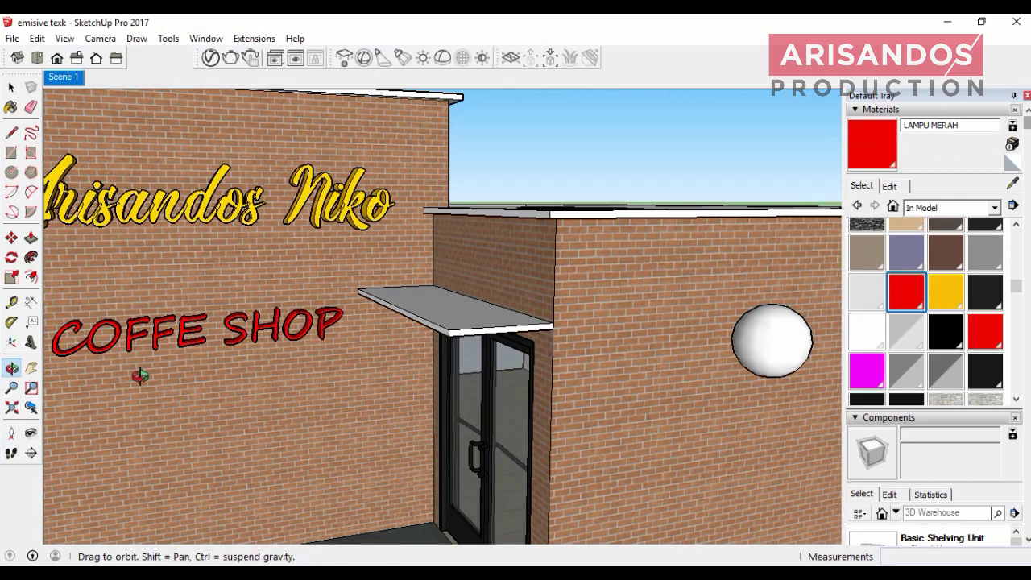
pyautogui.moveTo(417, 361)
pyautogui.mouseDown()
pyautogui.moveTo(516, 346)
pyautogui.moveTo(387, 299)
pyautogui.moveTo(376, 304)
pyautogui.mouseUp()
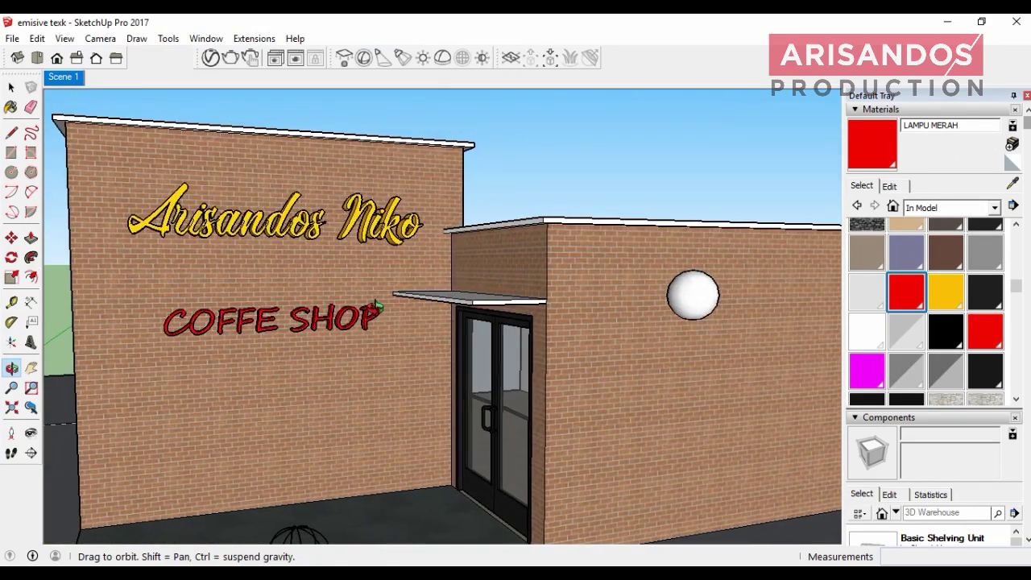